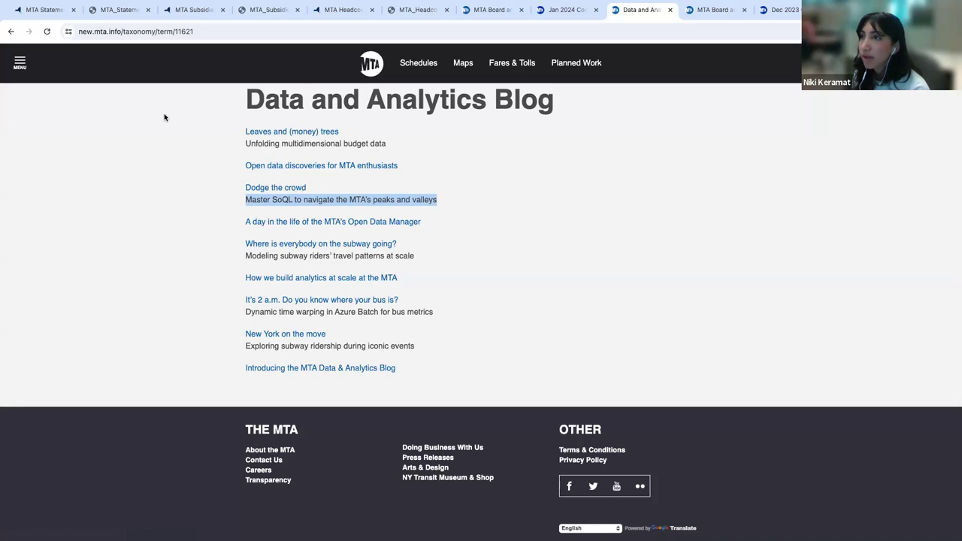
# Switch to the MTA Statement of Operations: Beginning 2019 dataset page and expand its full description
pyautogui.click(52, 11)
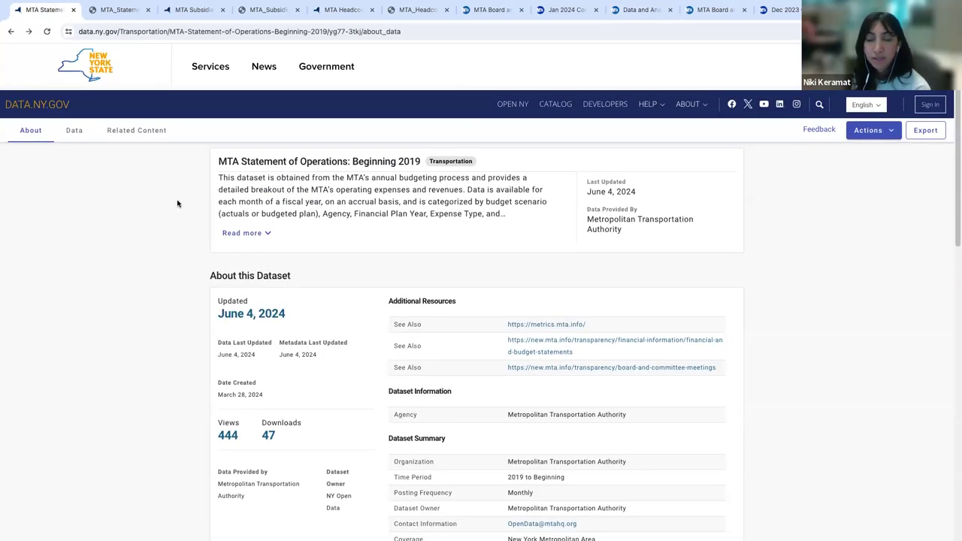
pyautogui.scroll(-1, 181, 203)
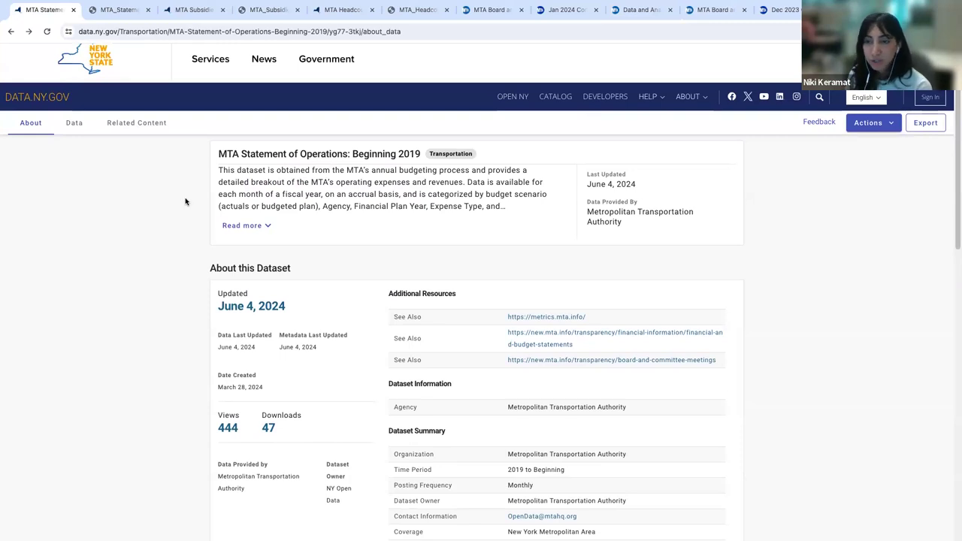
pyautogui.click(226, 226)
pyautogui.scroll(1, 195, 242)
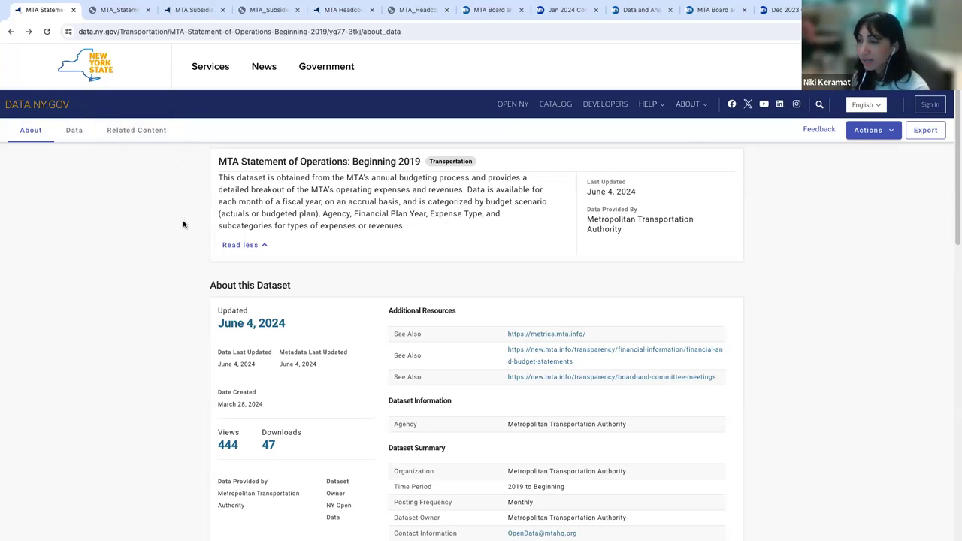
pyautogui.scroll(-1, 188, 227)
pyautogui.scroll(1, 187, 229)
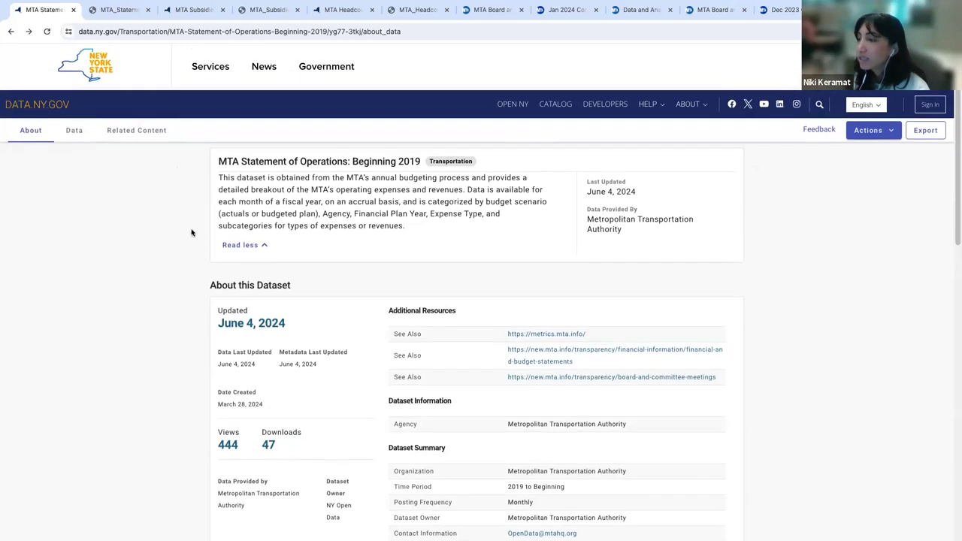
# Review the dataset's update details, summary, row and column counts, and the list of columns with their descriptions
pyautogui.scroll(-1, 192, 233)
pyautogui.scroll(-3, 192, 233)
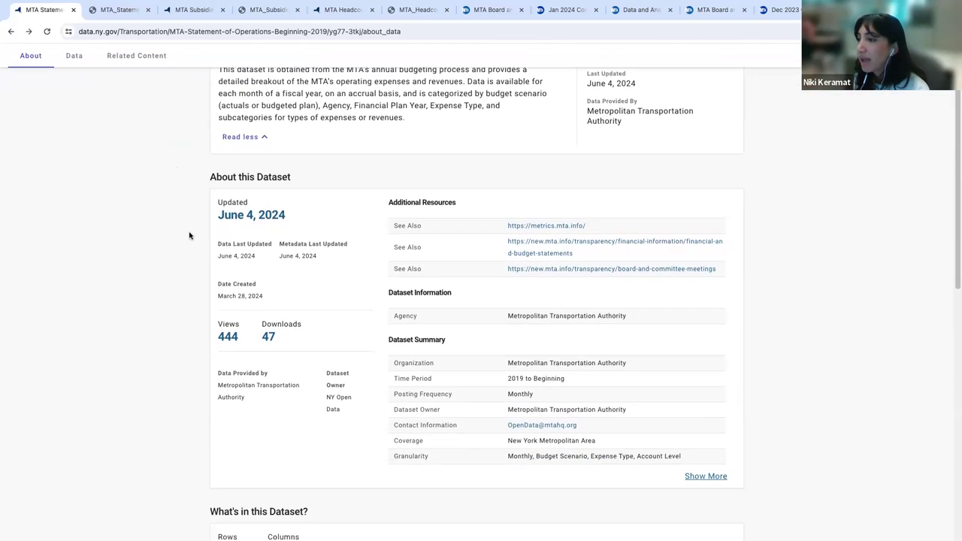
pyautogui.scroll(-5, 189, 239)
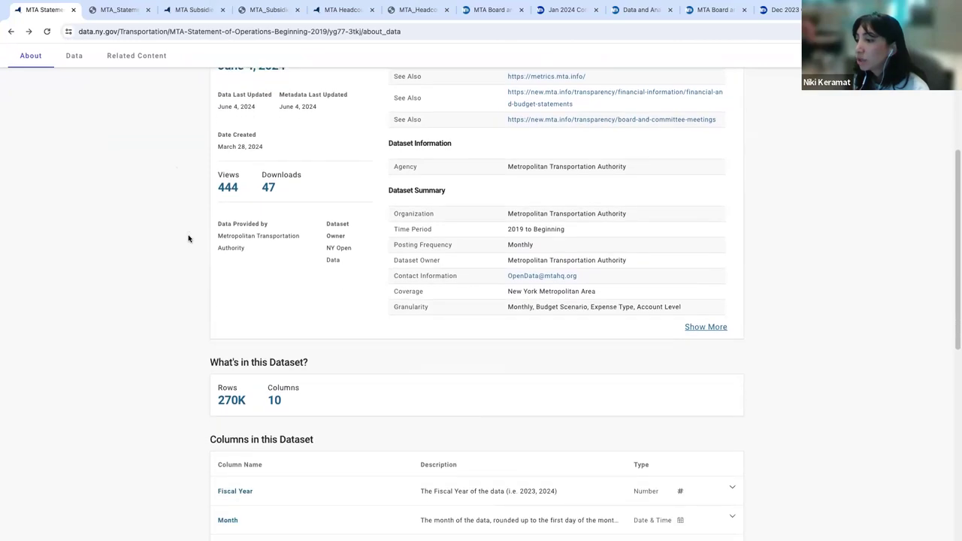
pyautogui.scroll(-5, 188, 238)
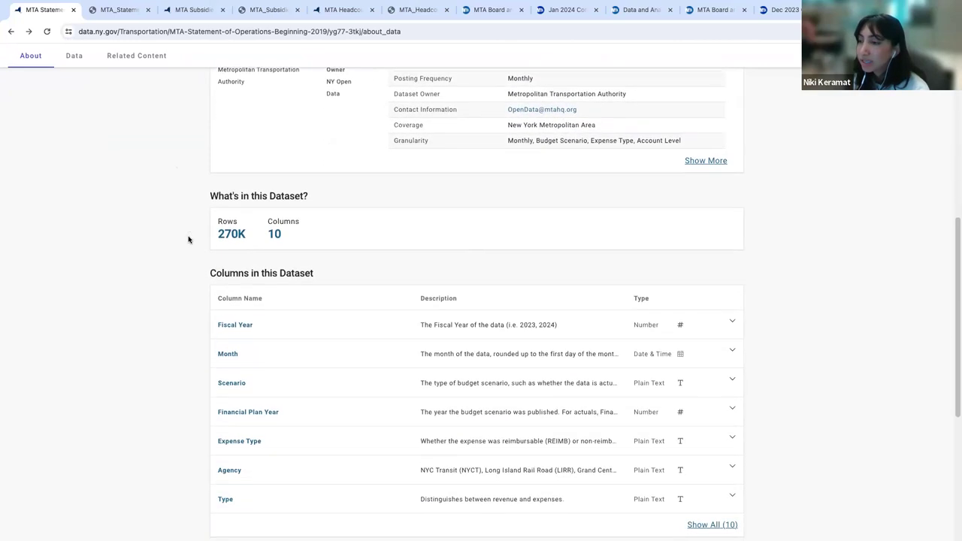
pyautogui.scroll(-2, 189, 239)
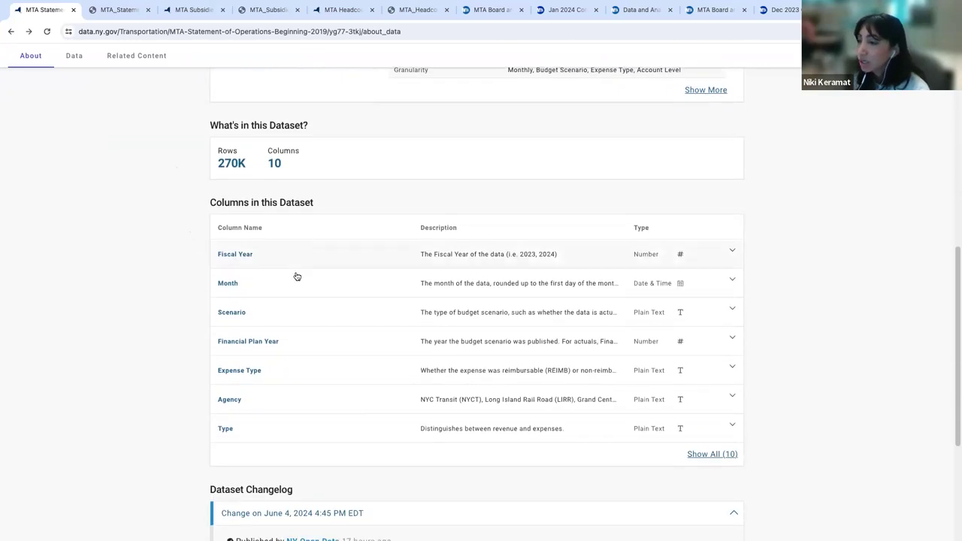
pyautogui.scroll(1, 281, 293)
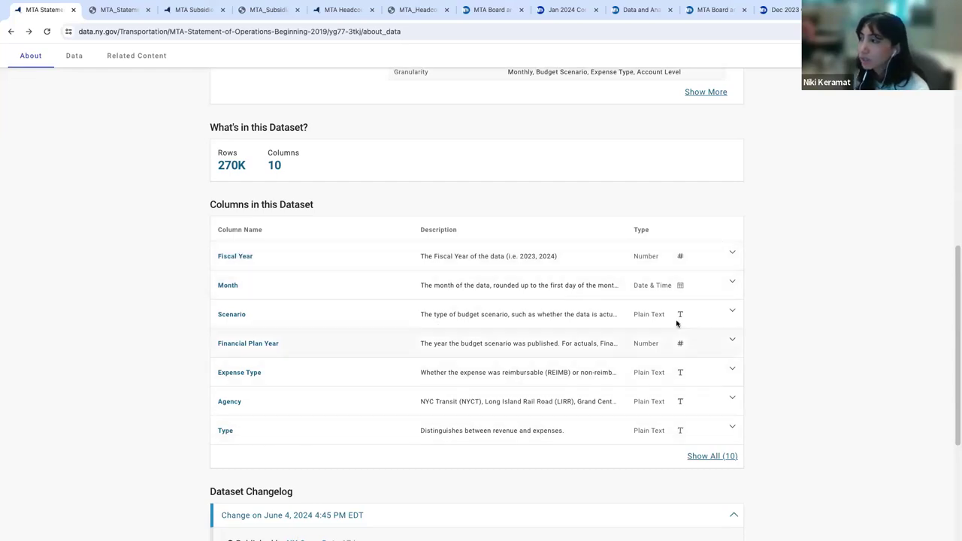
# Expand the remaining details under About this Dataset and examine the attached overview and data dictionary files
pyautogui.scroll(1, 674, 401)
pyautogui.scroll(3, 674, 401)
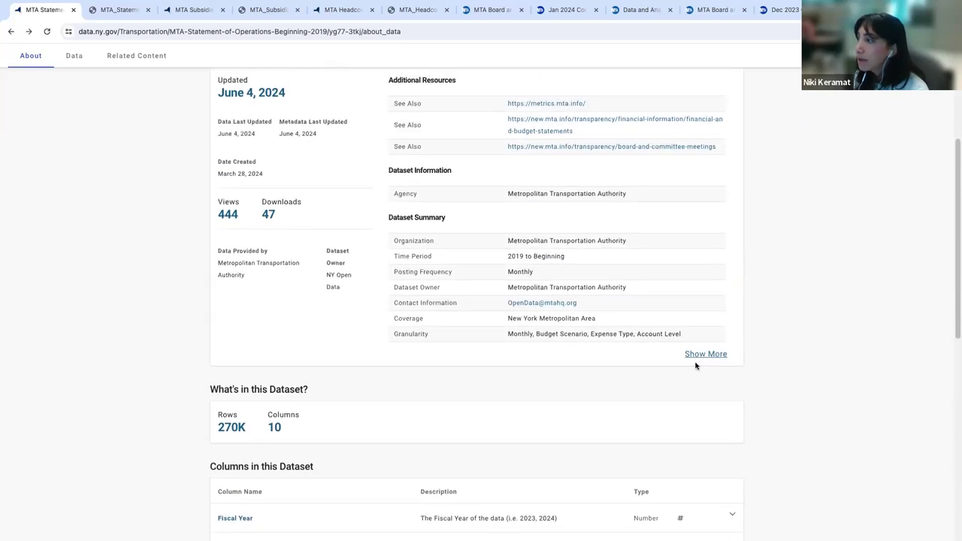
pyautogui.click(707, 392)
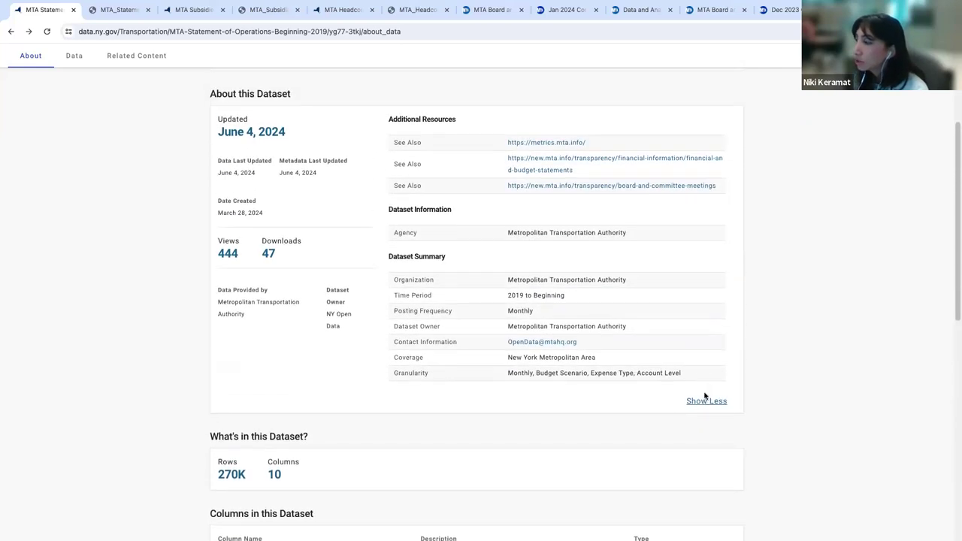
pyautogui.scroll(-1, 736, 403)
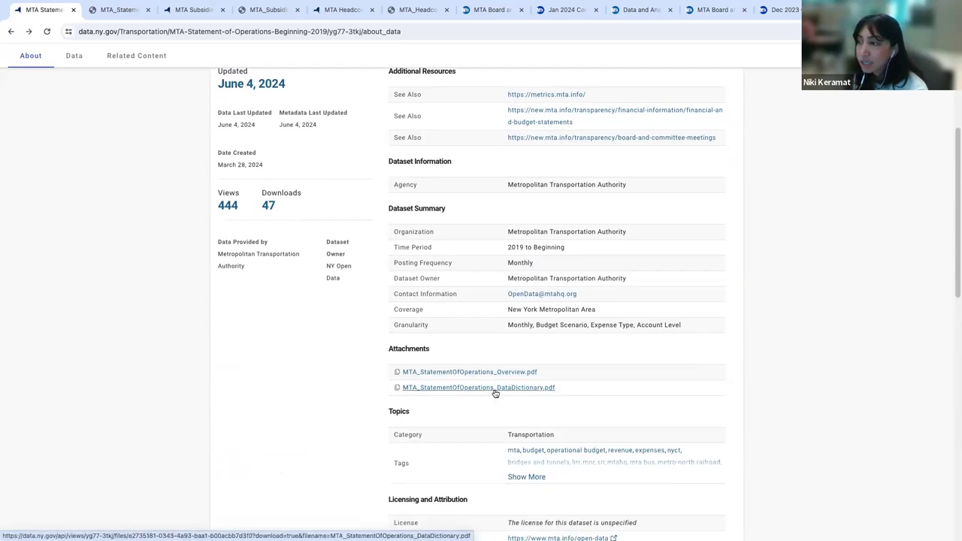
pyautogui.scroll(1, 492, 393)
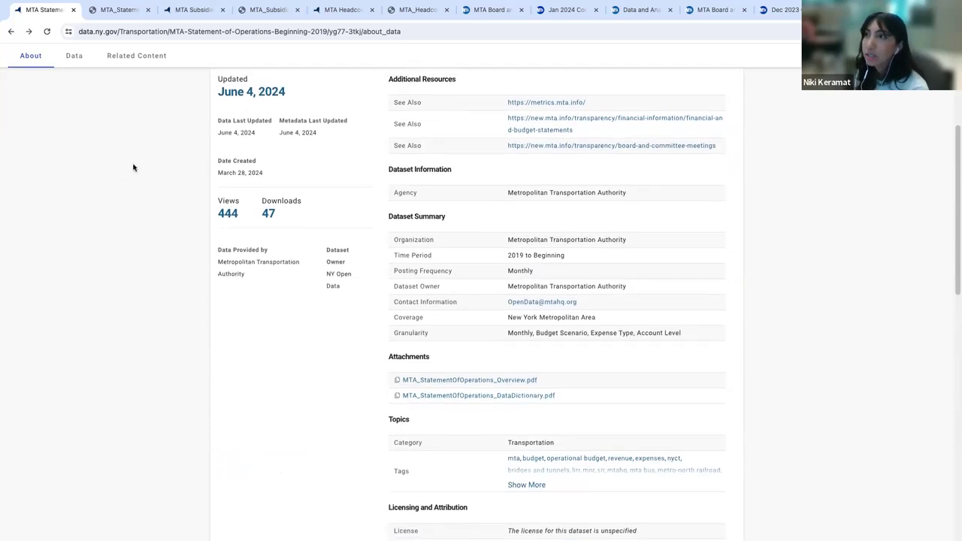
# Open the Statement of Operations overview PDF and review it from page 1 through the dataset usage guidance and budget process description
pyautogui.click(112, 11)
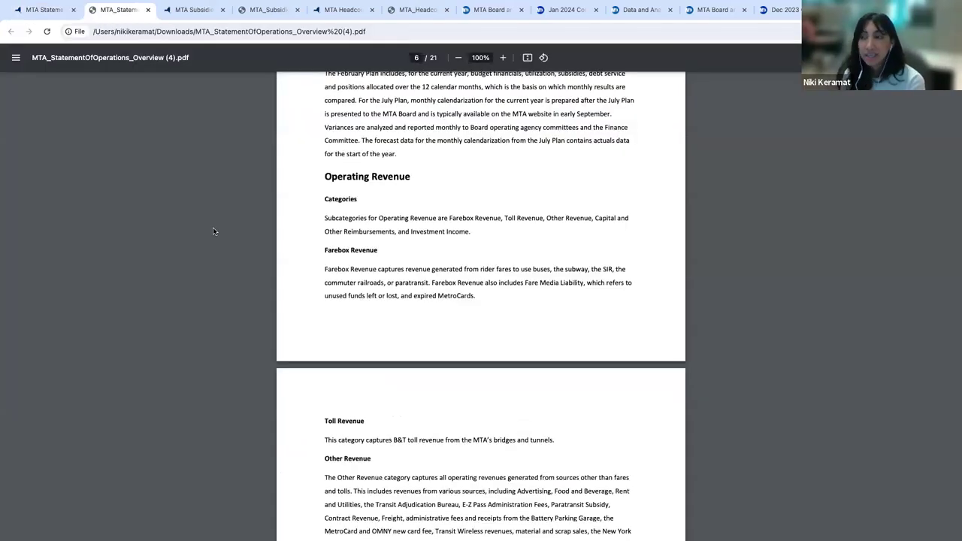
pyautogui.scroll(20, 212, 231)
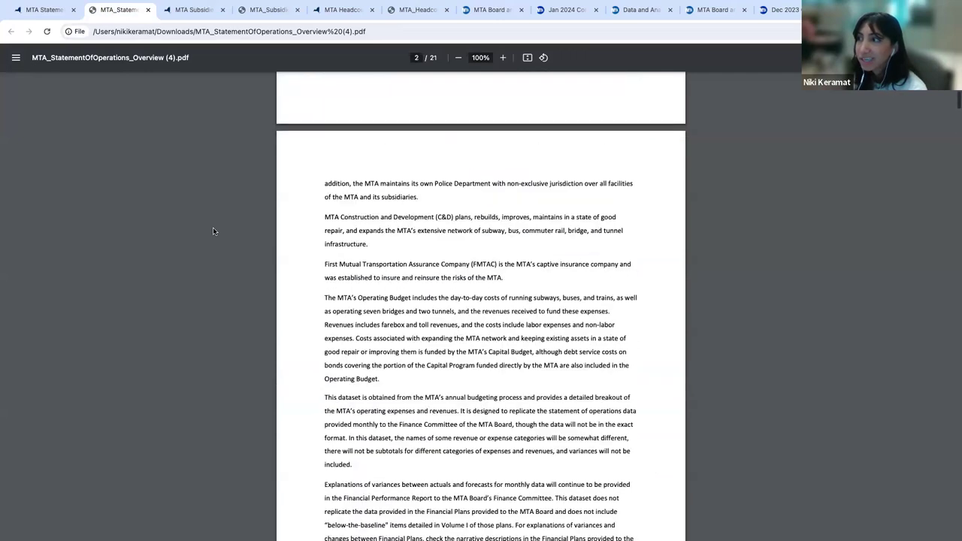
pyautogui.scroll(10, 213, 231)
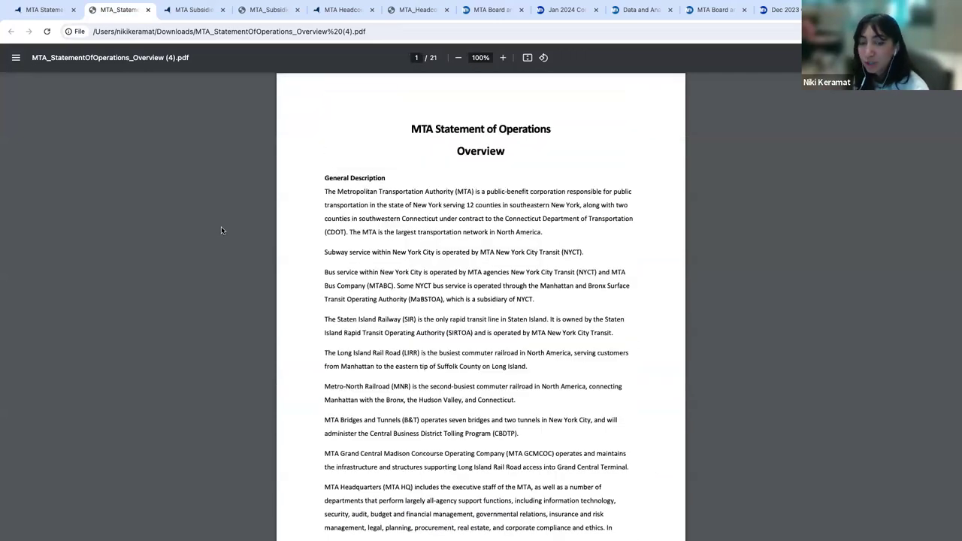
pyautogui.scroll(-10, 222, 230)
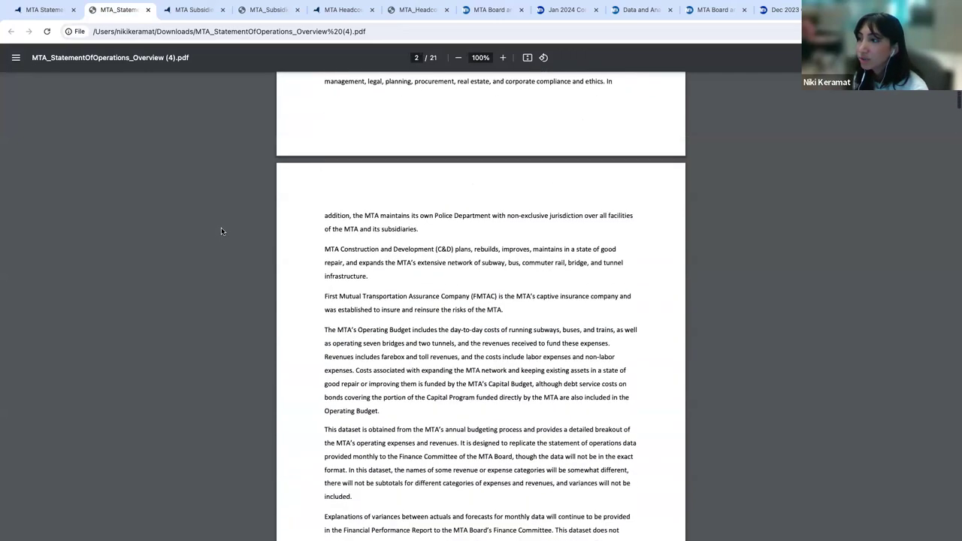
pyautogui.scroll(-10, 220, 230)
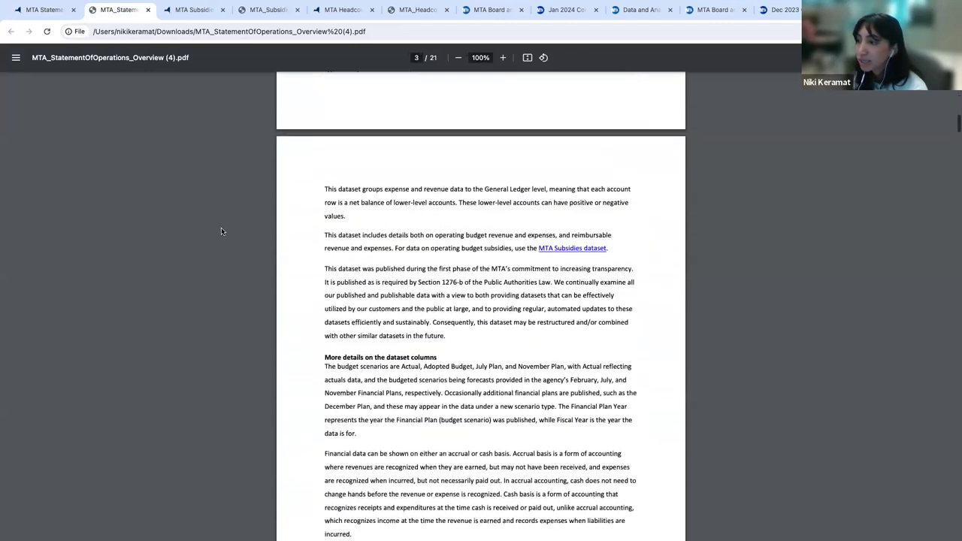
pyautogui.scroll(-10, 221, 231)
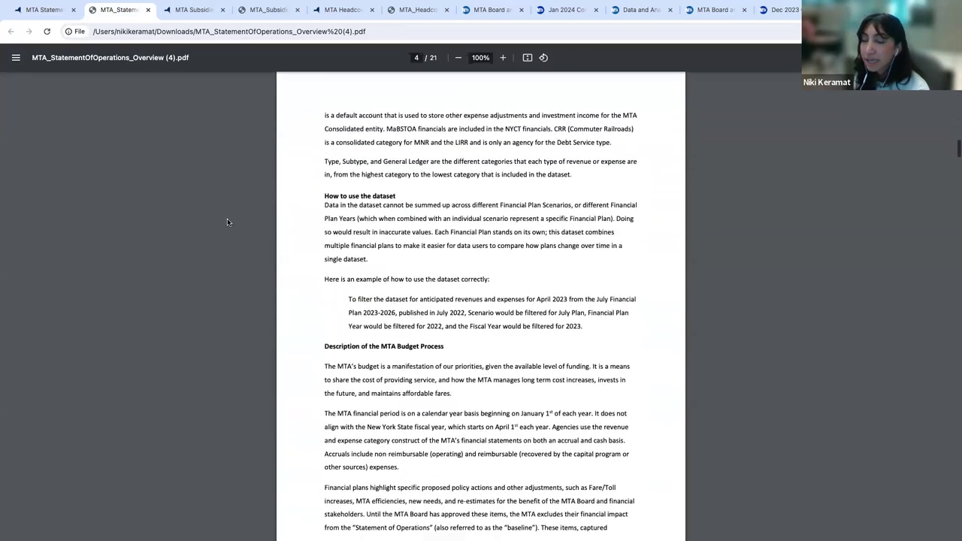
pyautogui.scroll(-1, 227, 222)
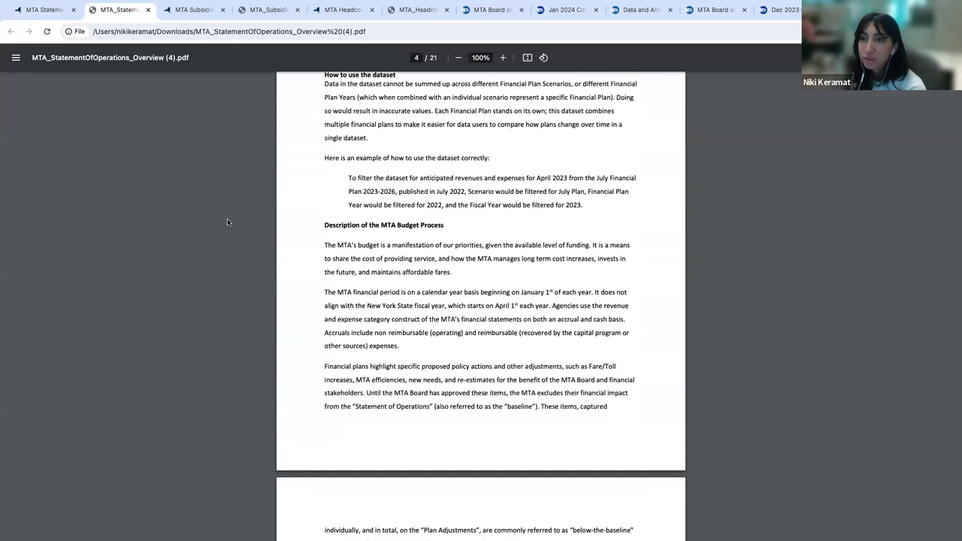
pyautogui.scroll(-1, 228, 222)
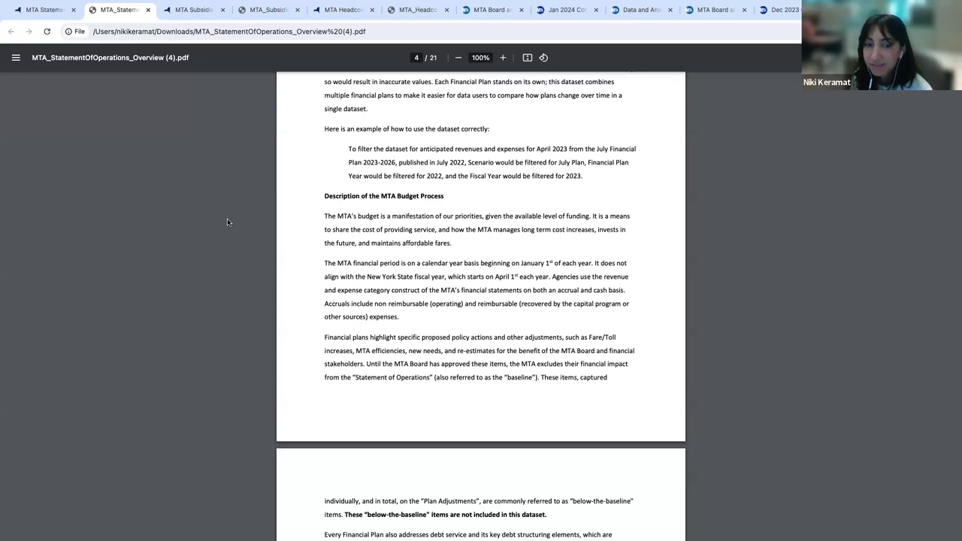
pyautogui.scroll(-6, 227, 217)
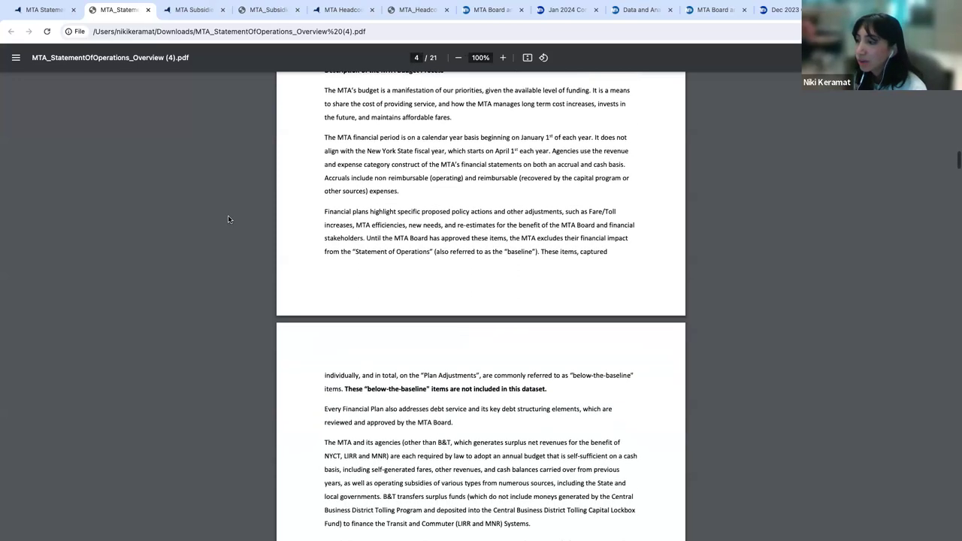
pyautogui.scroll(-10, 228, 219)
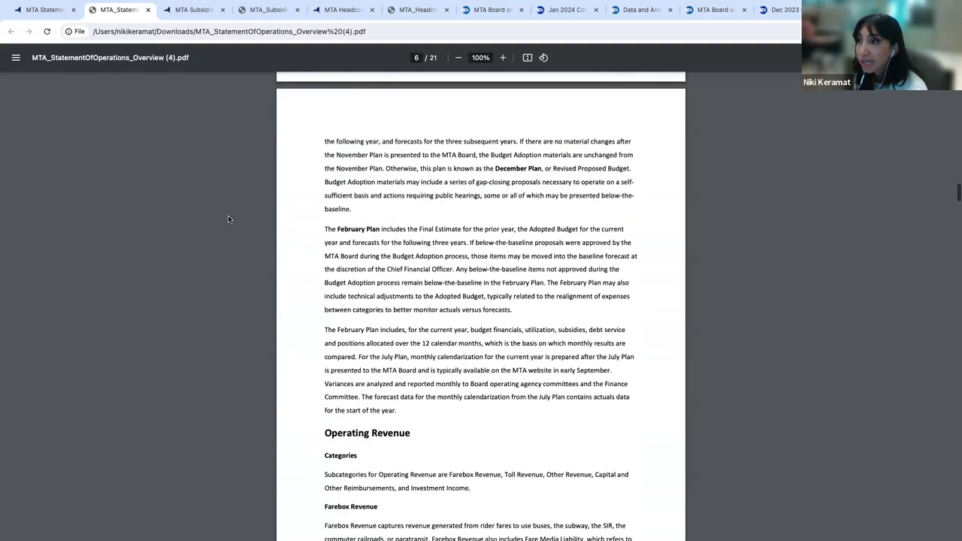
# Examine the Operating Revenue categories in the overview PDF, including Toll and Other Revenue, and briefly highlight the Farebox Revenue heading
pyautogui.scroll(1, 227, 216)
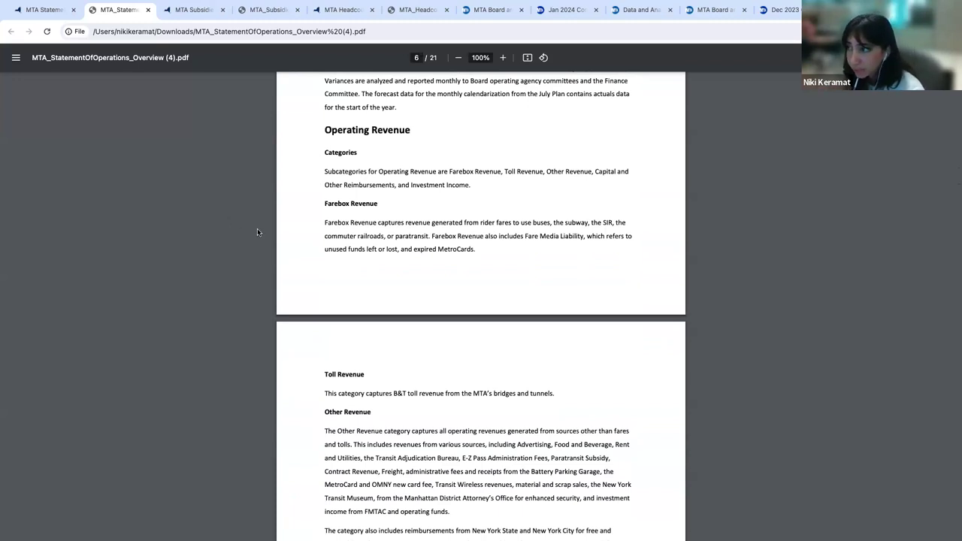
pyautogui.scroll(-3, 236, 254)
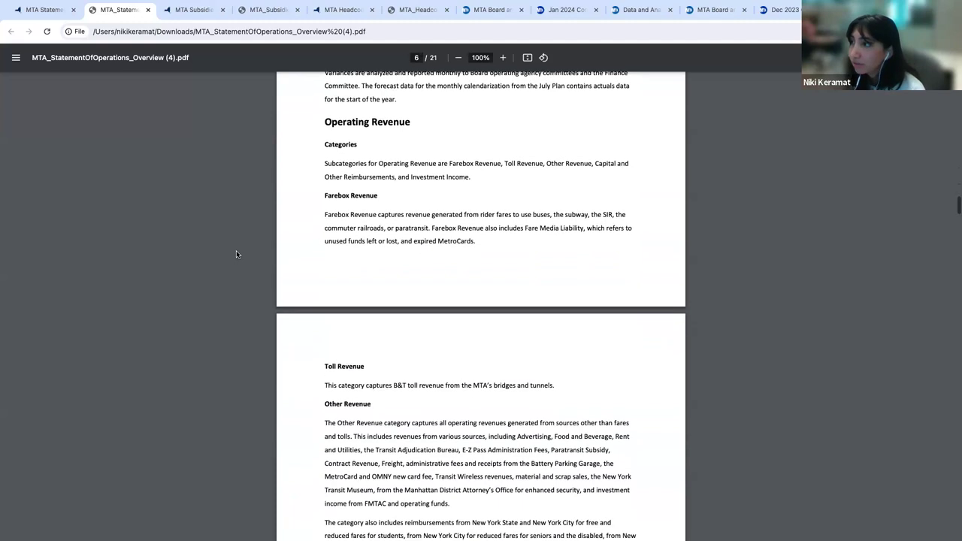
pyautogui.scroll(-2, 245, 277)
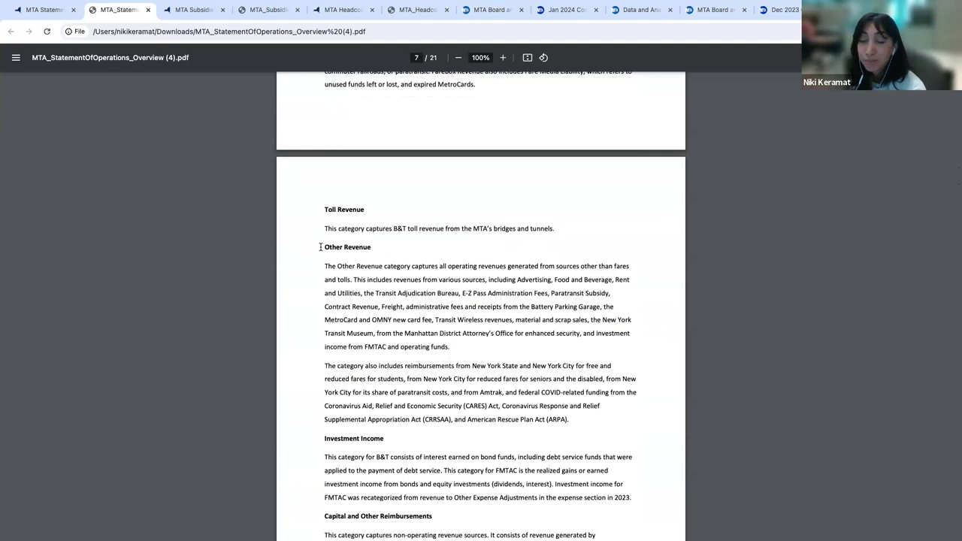
pyautogui.scroll(6, 317, 263)
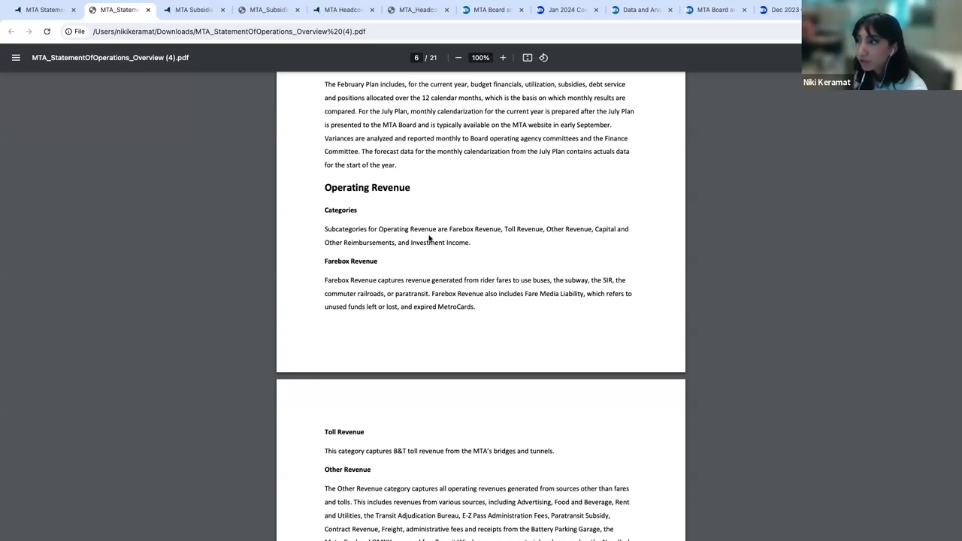
pyautogui.moveTo(324, 261); pyautogui.dragTo(382, 261)
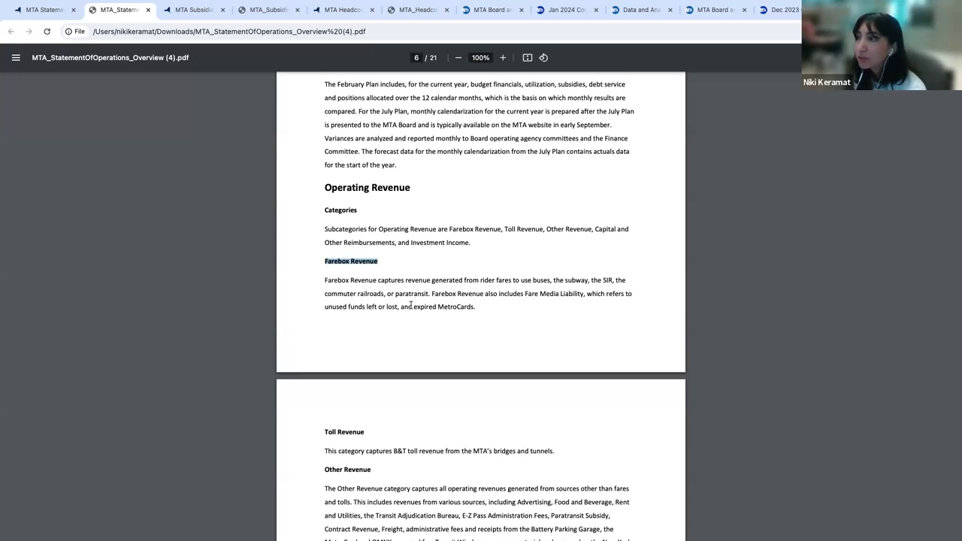
pyautogui.click(374, 306)
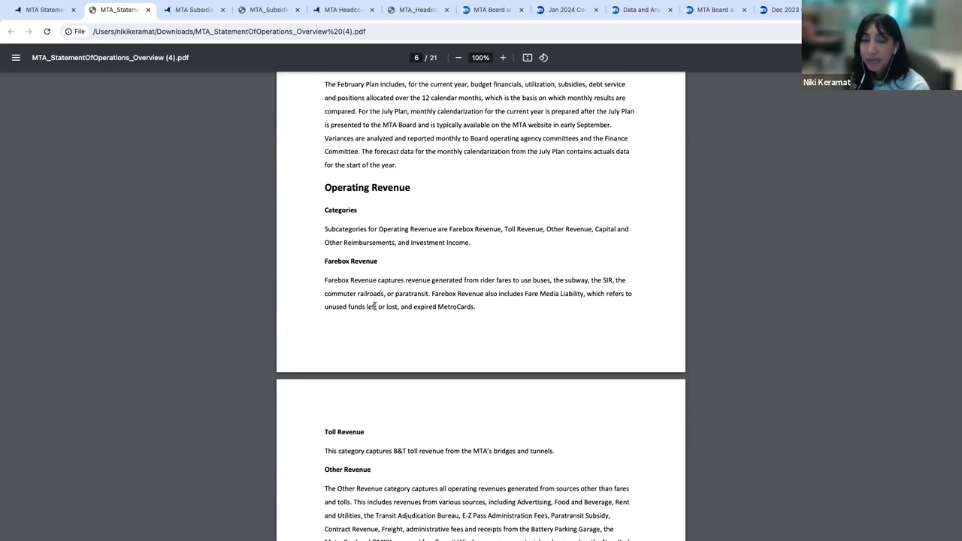
pyautogui.scroll(1, 437, 303)
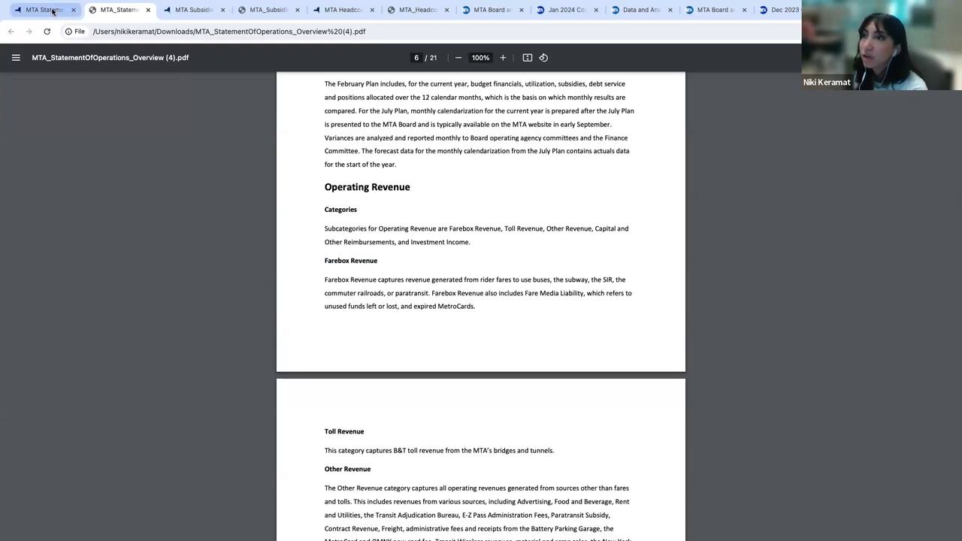
# Return to the Statement of Operations dataset page and start creating a visualization from it without signing in
pyautogui.click(45, 10)
pyautogui.scroll(3, 197, 193)
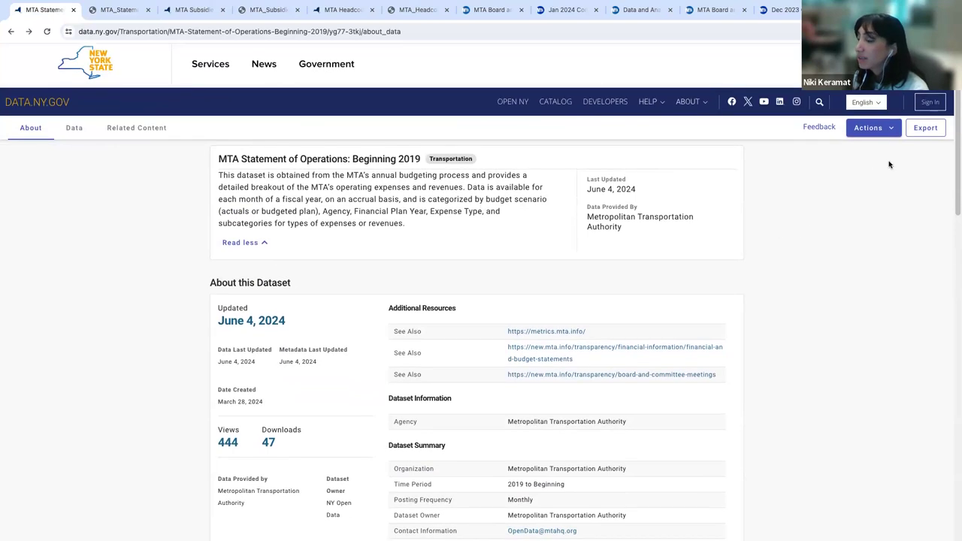
pyautogui.scroll(-1, 892, 133)
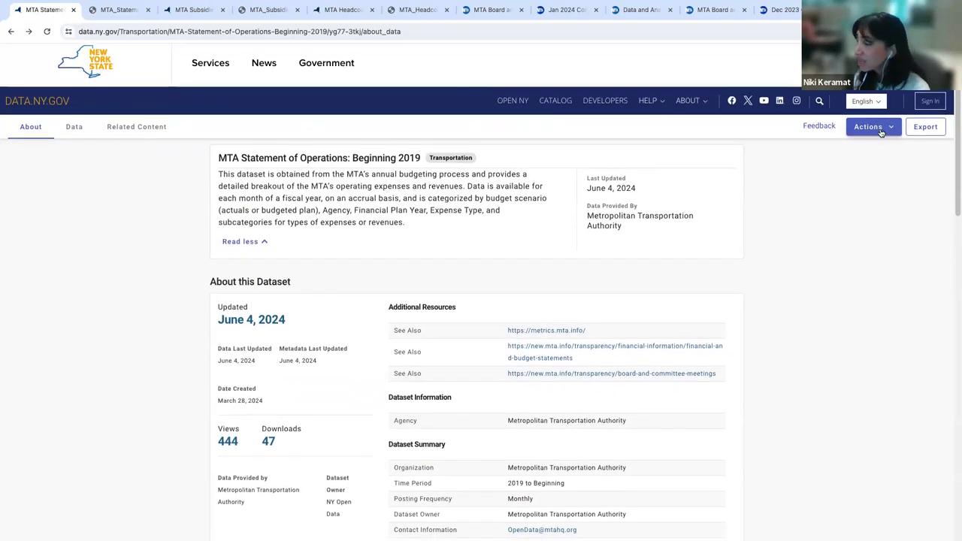
pyautogui.click(880, 131)
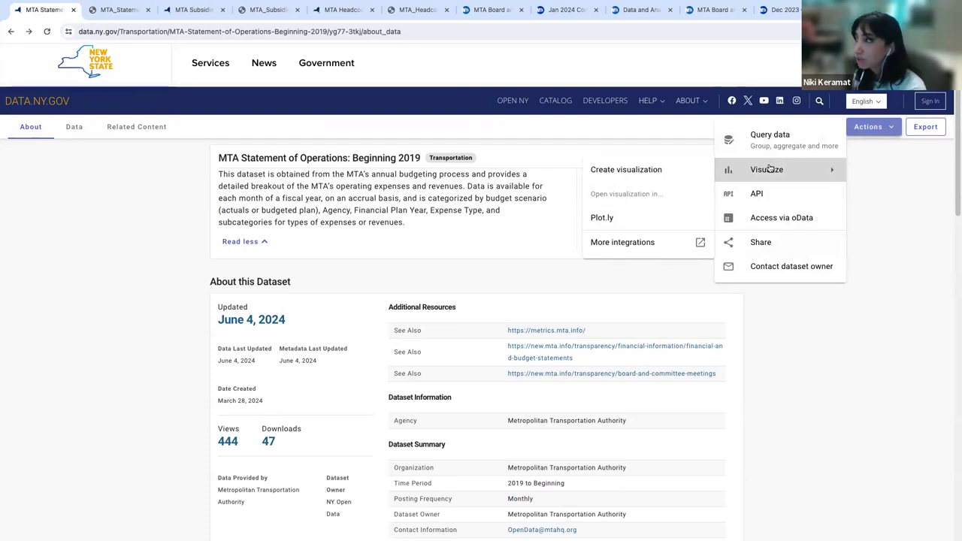
pyautogui.click(676, 176)
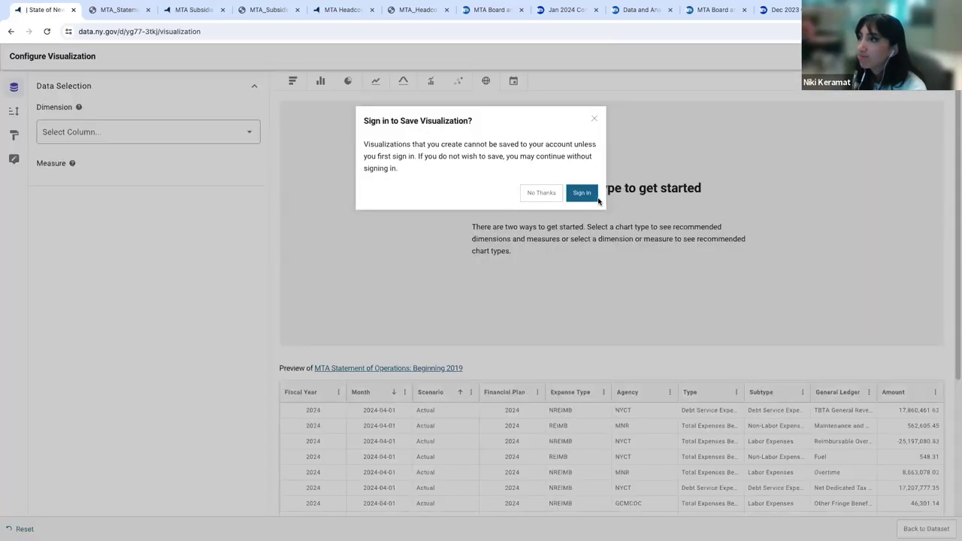
pyautogui.click(541, 193)
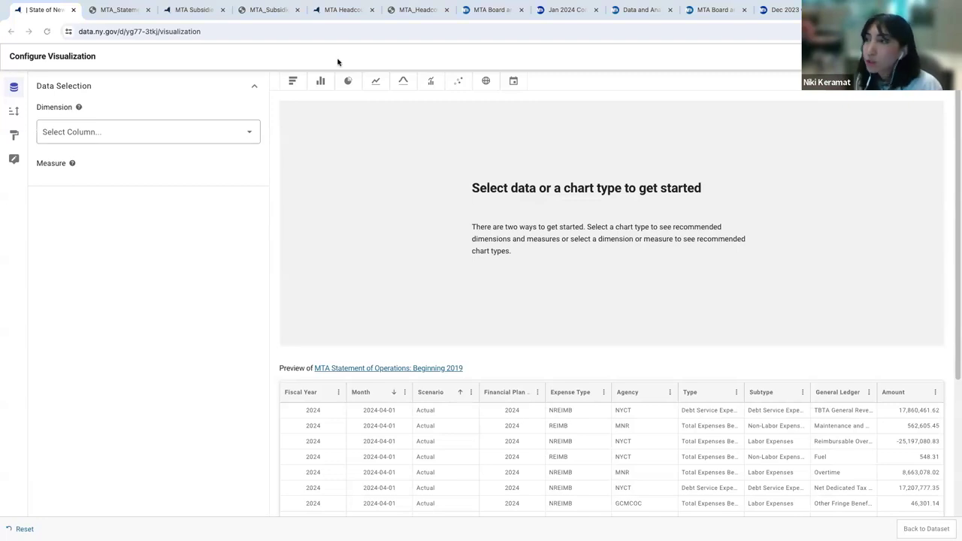
# Add a General Ledger filter to the visualization and limit it to Farebox Revenue
pyautogui.click(855, 88)
pyautogui.click(861, 88)
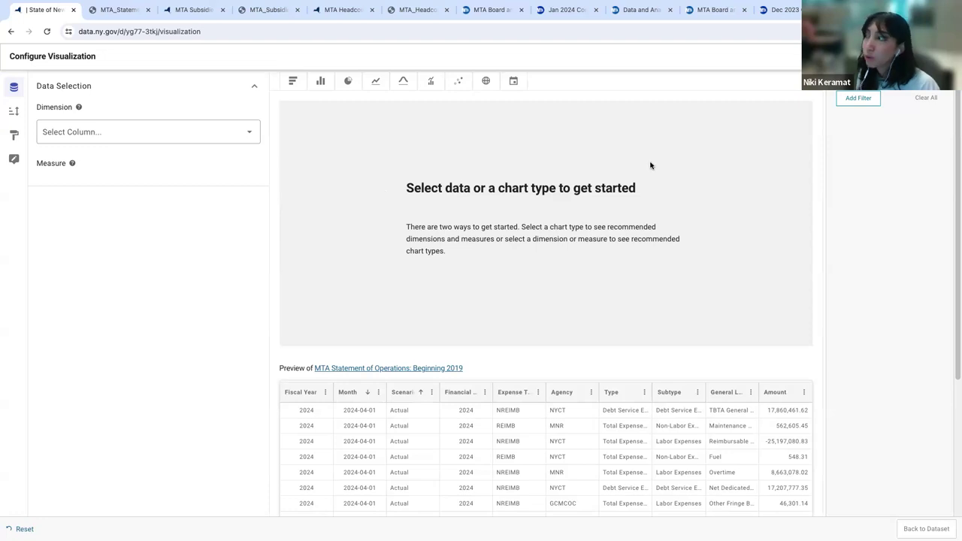
pyautogui.click(861, 102)
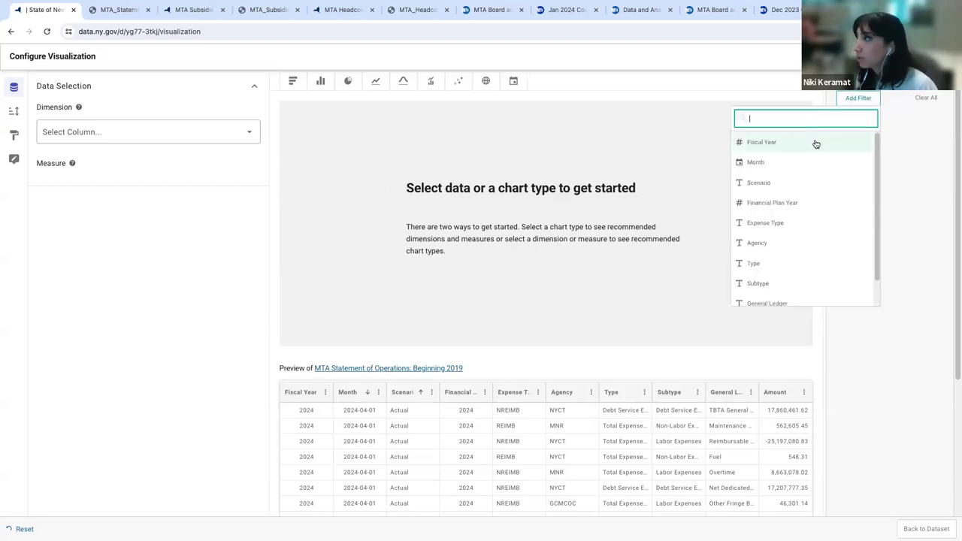
pyautogui.click(784, 303)
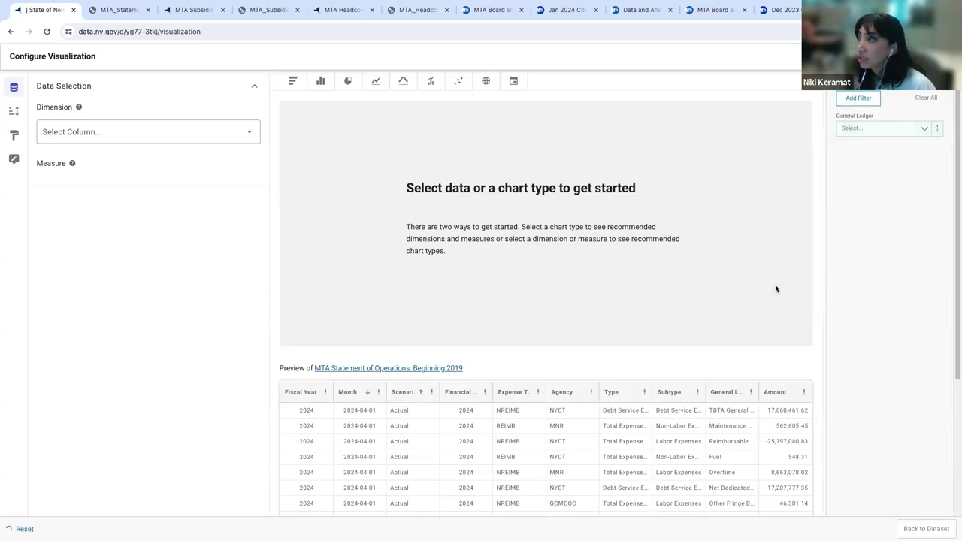
pyautogui.click(873, 132)
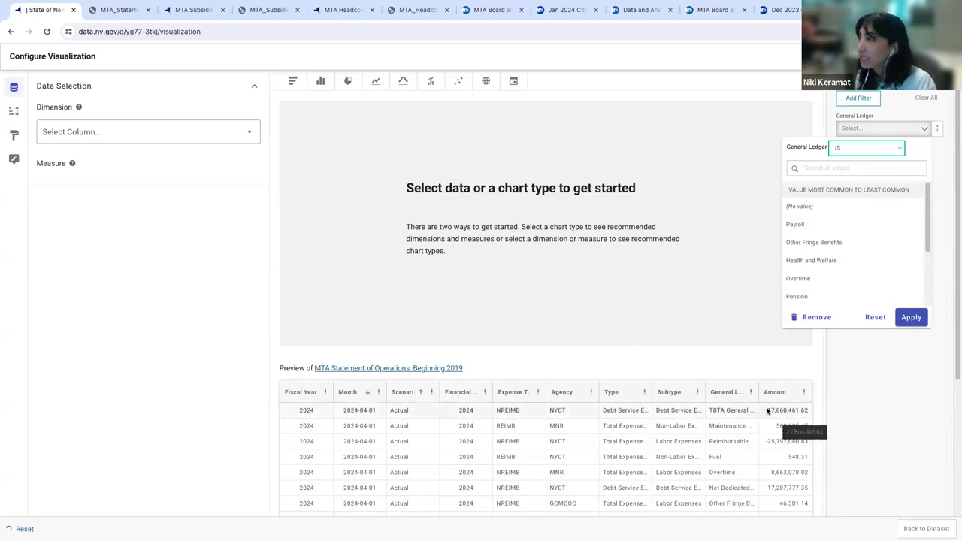
pyautogui.click(843, 167)
pyautogui.write('farebox')
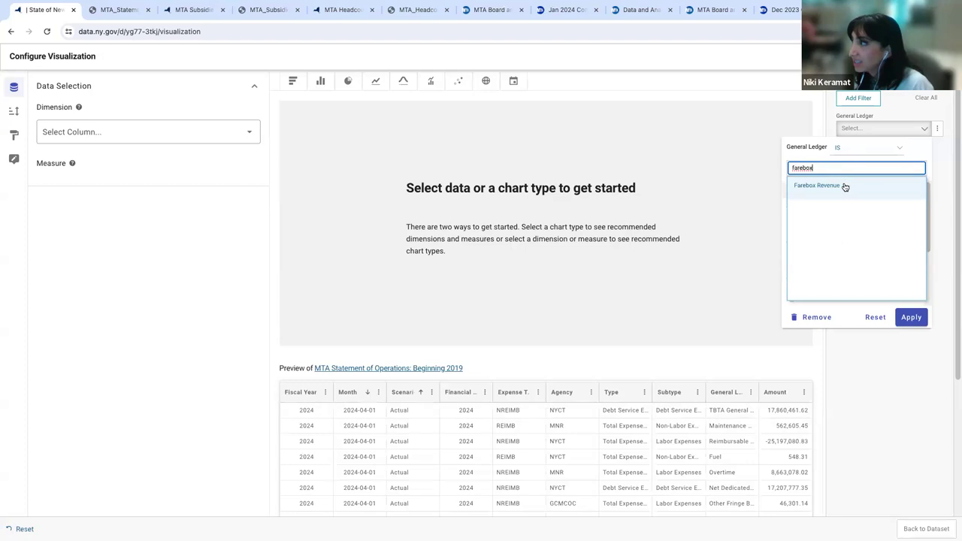
pyautogui.click(844, 187)
pyautogui.click(910, 321)
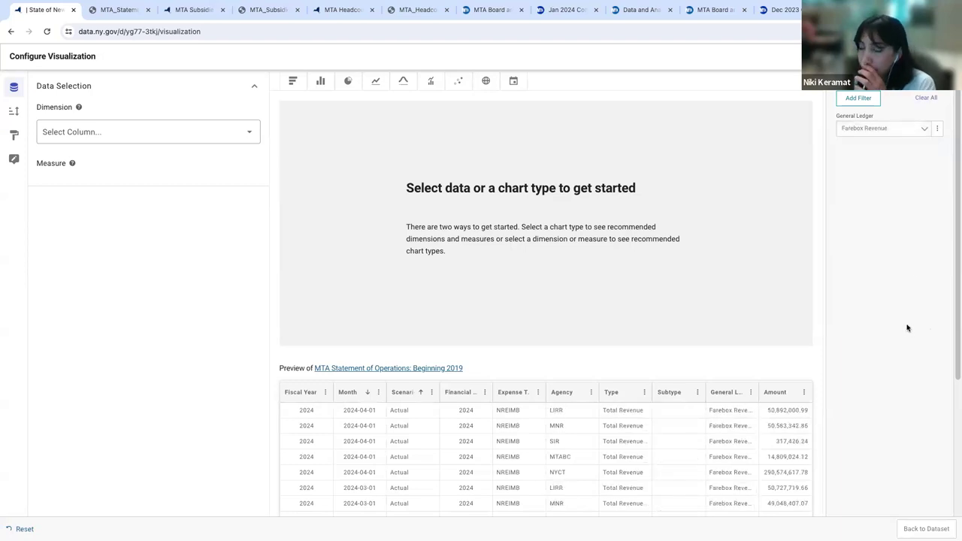
# Add a Scenario filter that keeps only Actual values
pyautogui.click(860, 100)
pyautogui.click(788, 184)
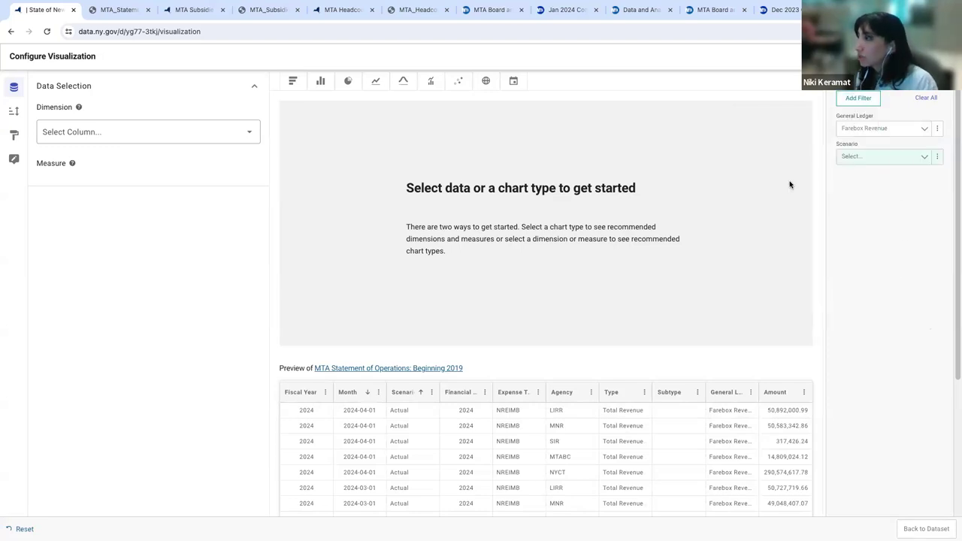
pyautogui.click(877, 159)
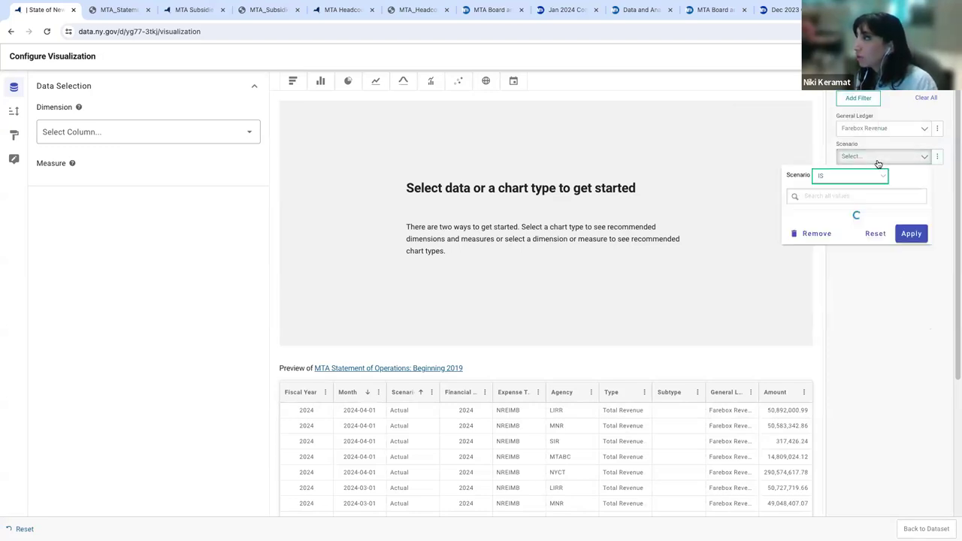
pyautogui.click(839, 196)
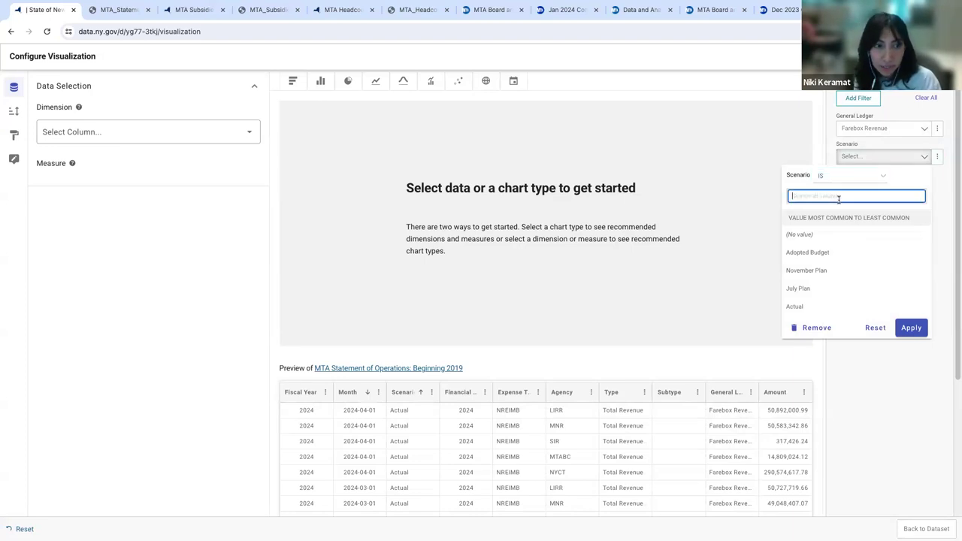
pyautogui.write('actual')
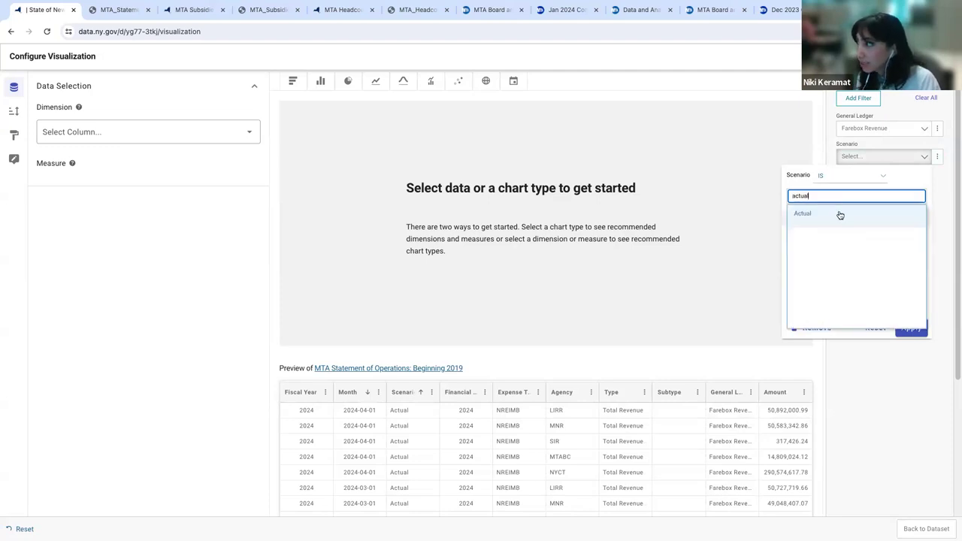
pyautogui.click(839, 214)
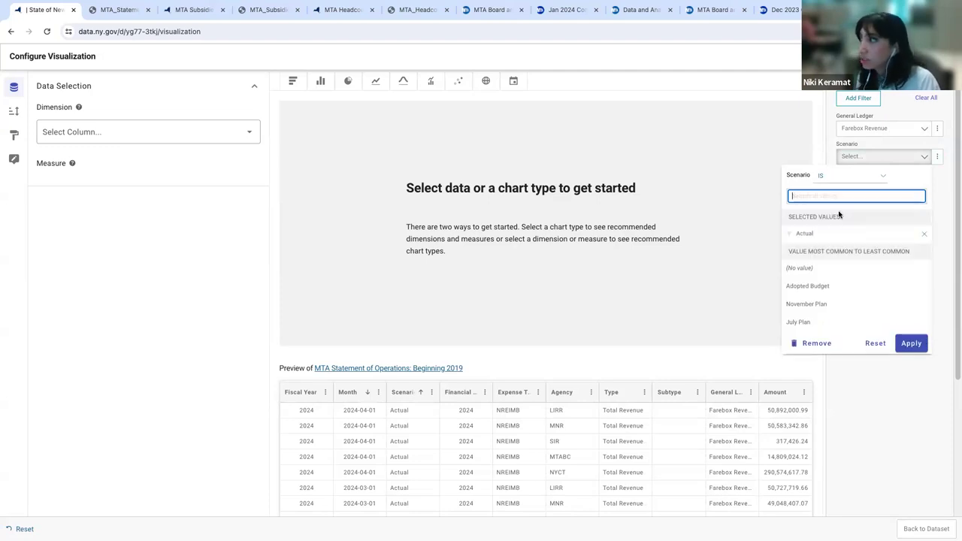
pyautogui.click(912, 348)
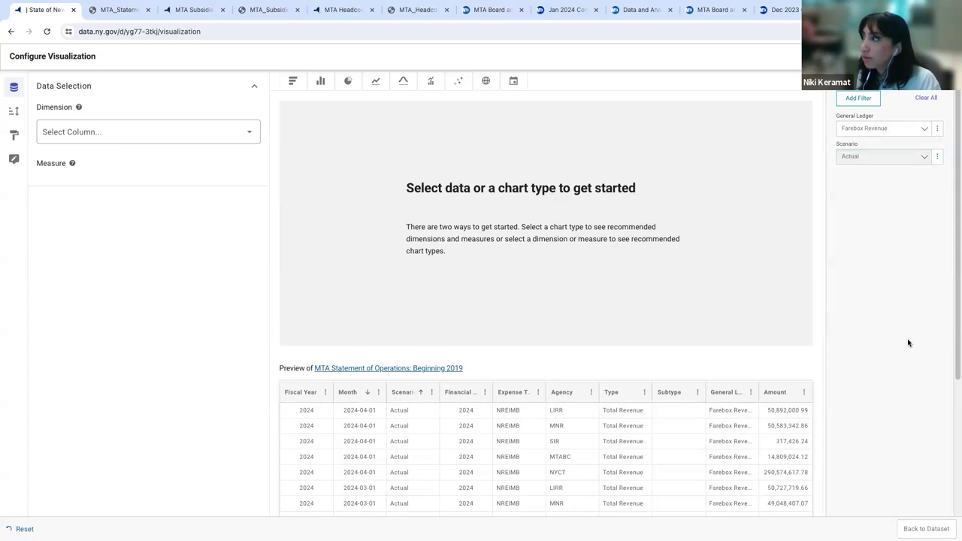
# Add an Expense Type filter and restrict it to NREIMB
pyautogui.click(858, 99)
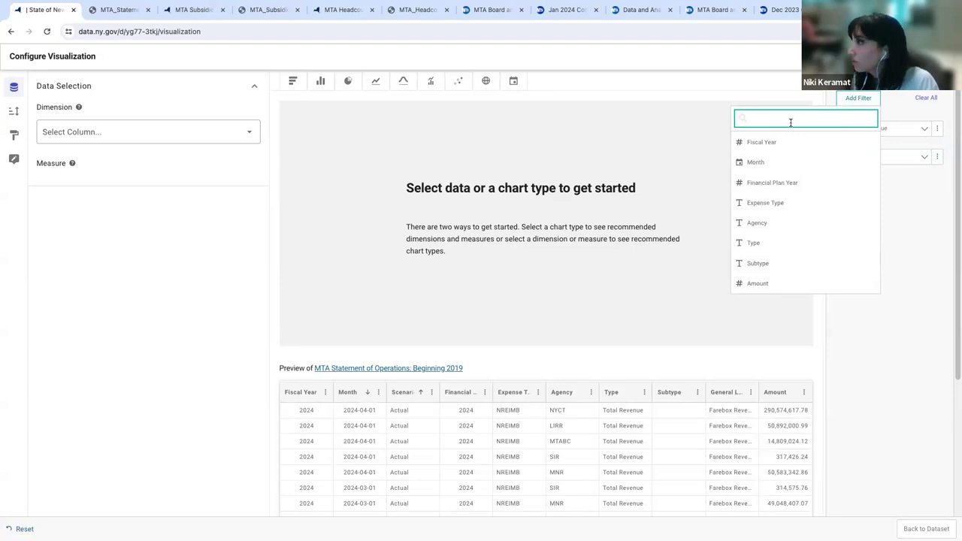
pyautogui.click(794, 211)
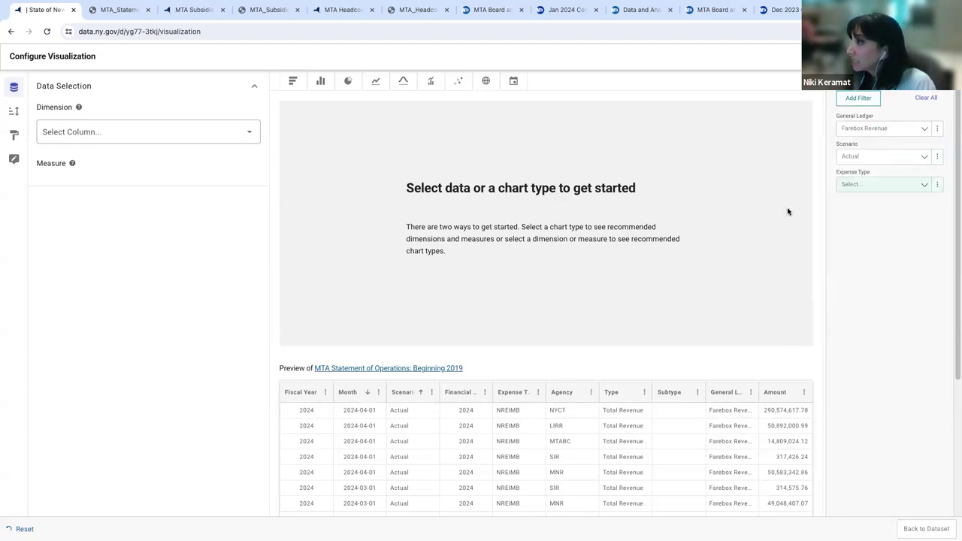
pyautogui.click(873, 187)
pyautogui.click(826, 279)
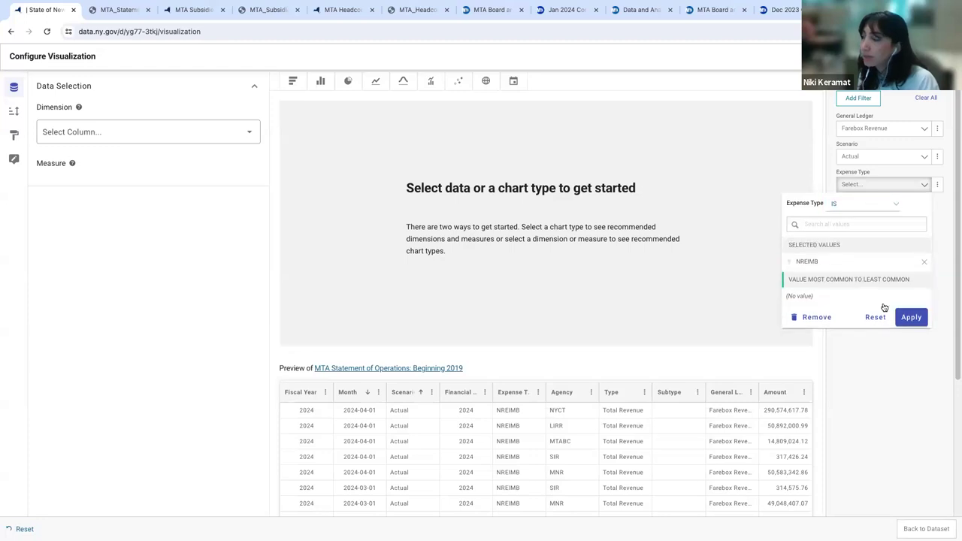
pyautogui.click(910, 317)
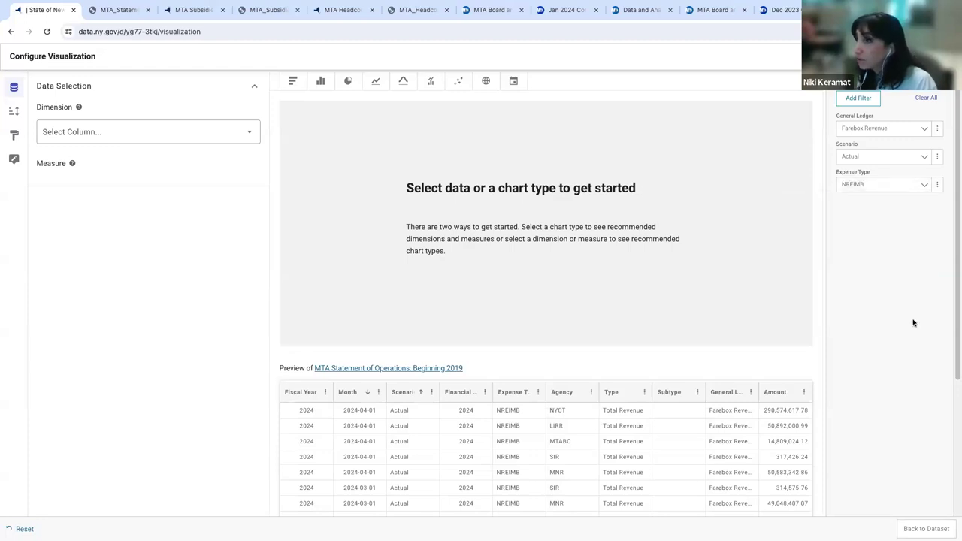
# Make the visualization a timeline chart and filter Fiscal Year to values between 2019 and 2024
pyautogui.click(378, 81)
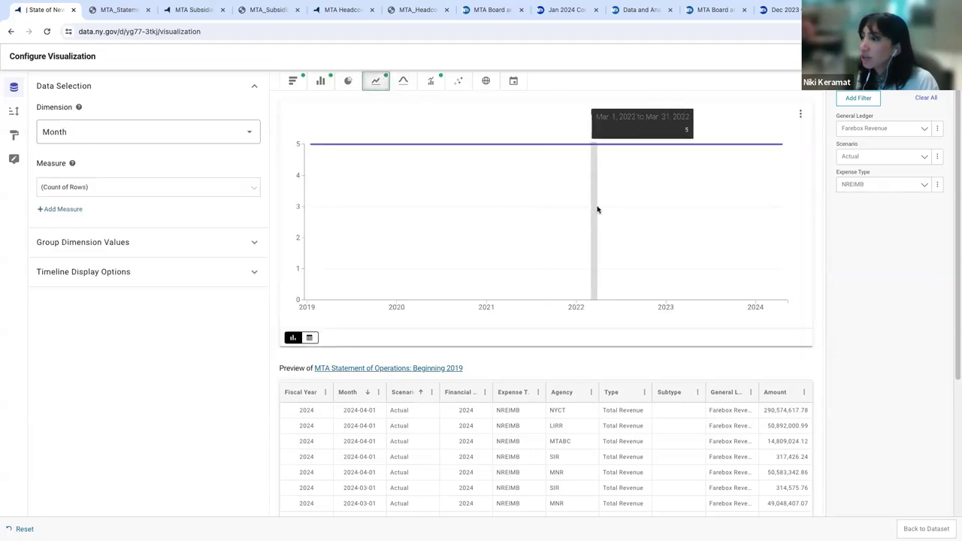
pyautogui.click(868, 97)
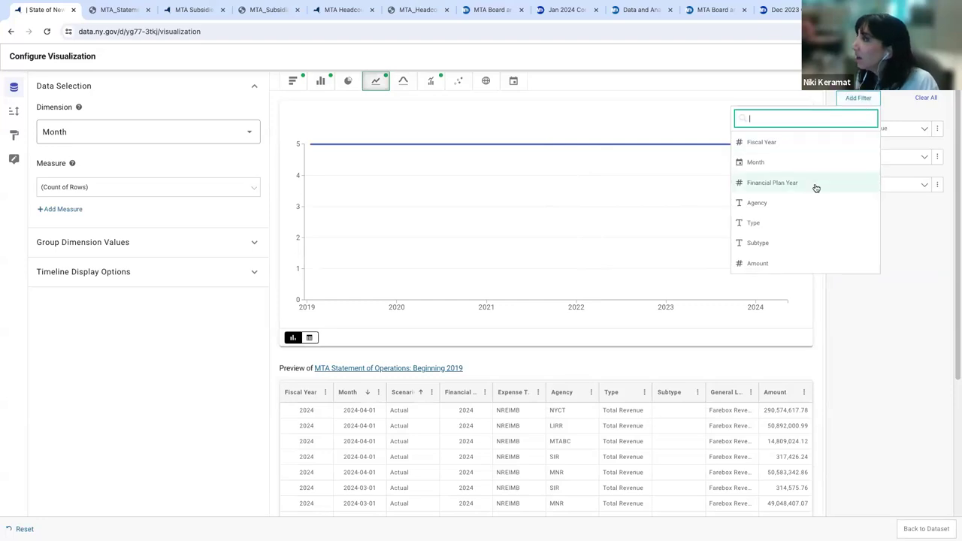
pyautogui.click(790, 142)
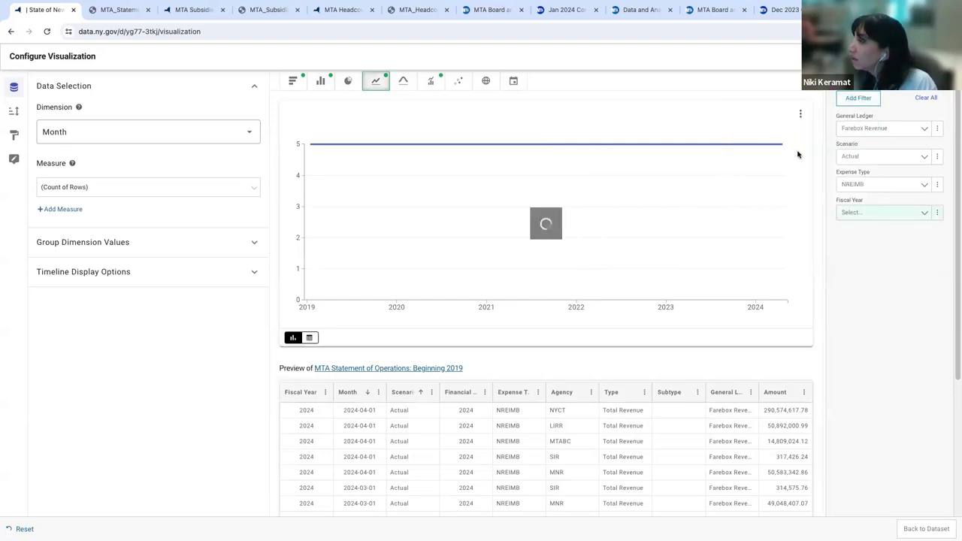
pyautogui.click(861, 213)
pyautogui.click(832, 257)
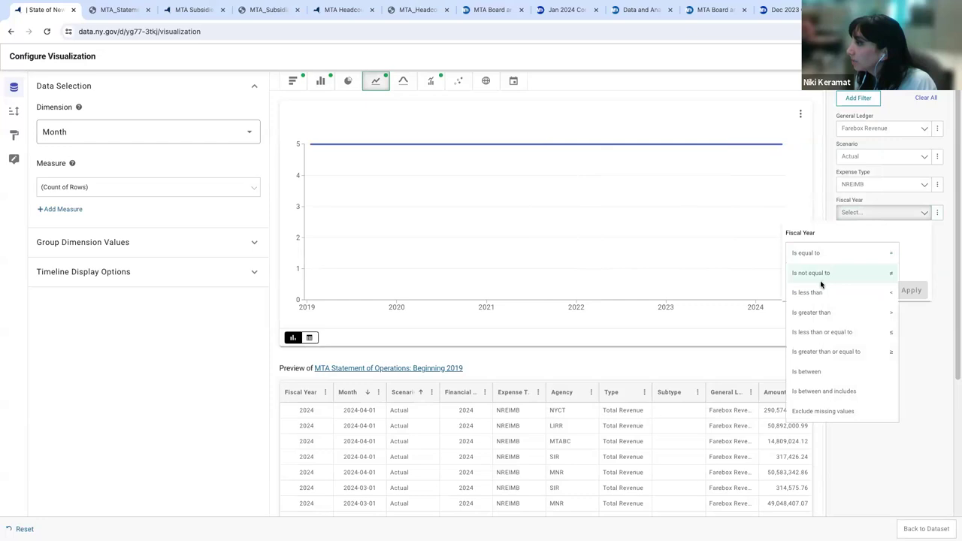
pyautogui.click(818, 369)
pyautogui.click(885, 278)
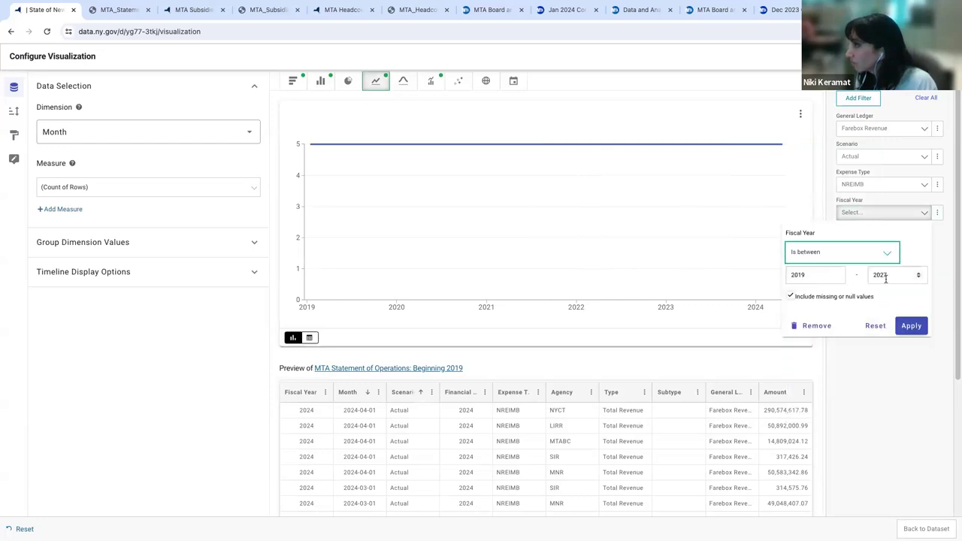
pyautogui.write('3')
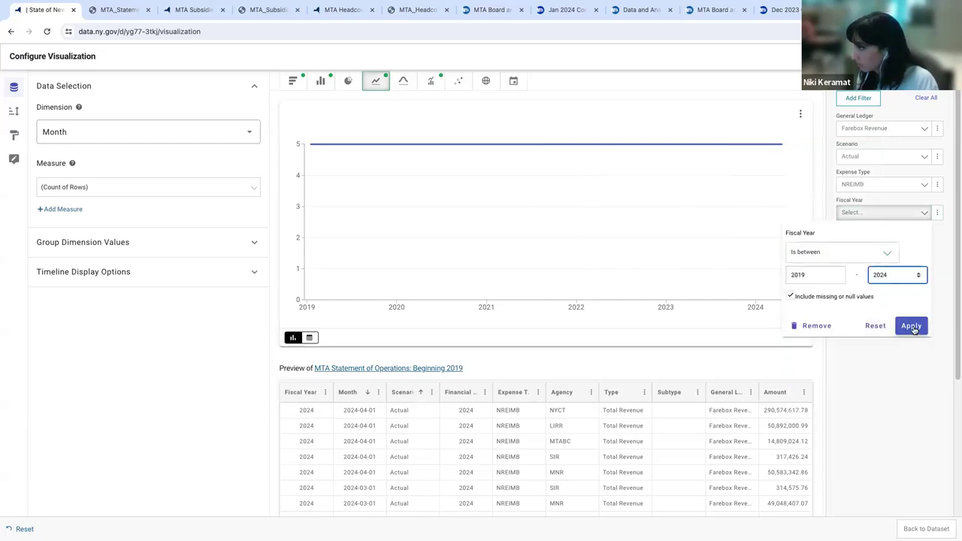
pyautogui.click(910, 325)
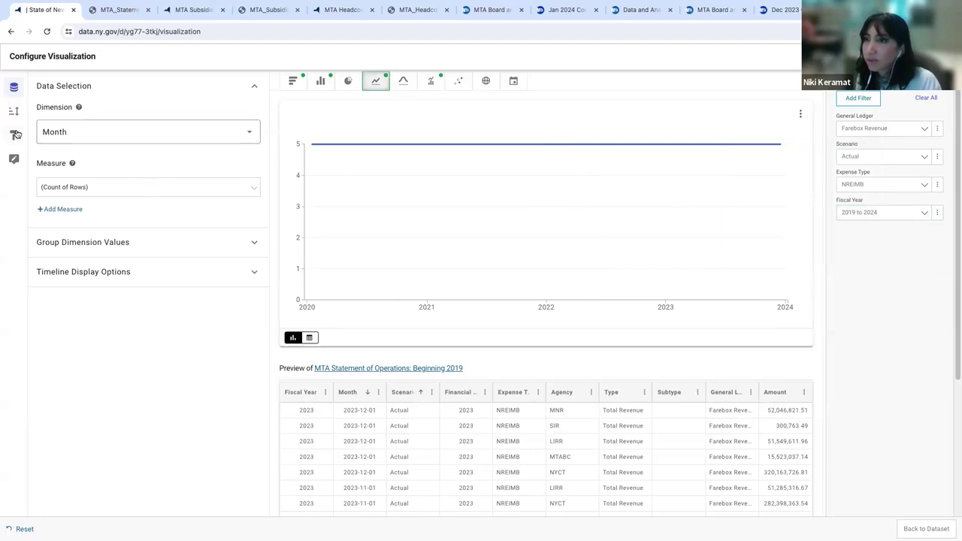
# Group the chart's dimension values by Agency and set the measure to the sum of Amount
pyautogui.click(116, 244)
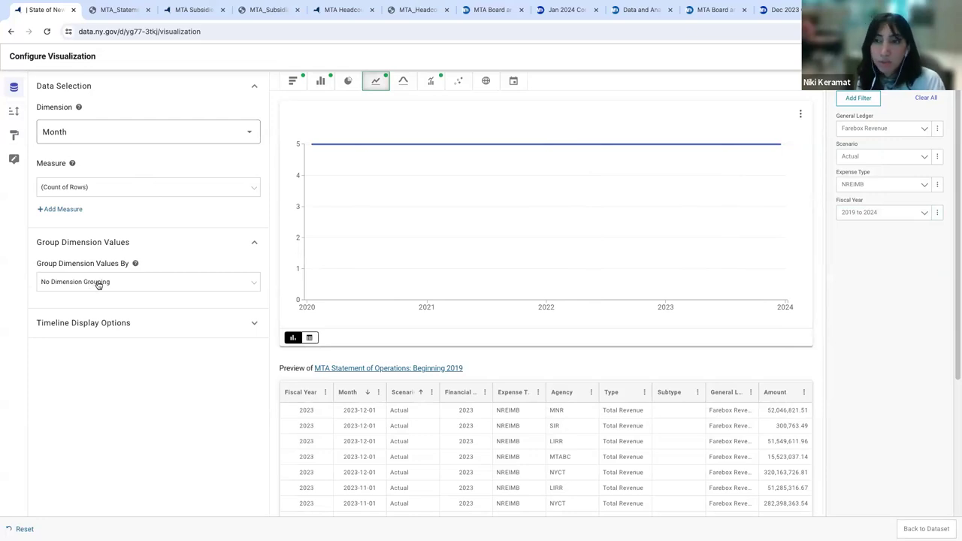
pyautogui.click(98, 284)
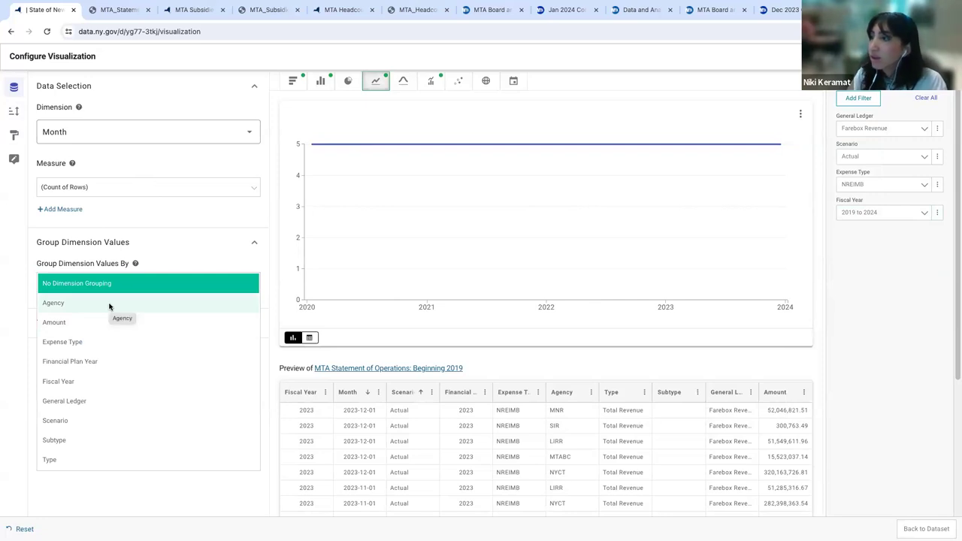
pyautogui.click(109, 304)
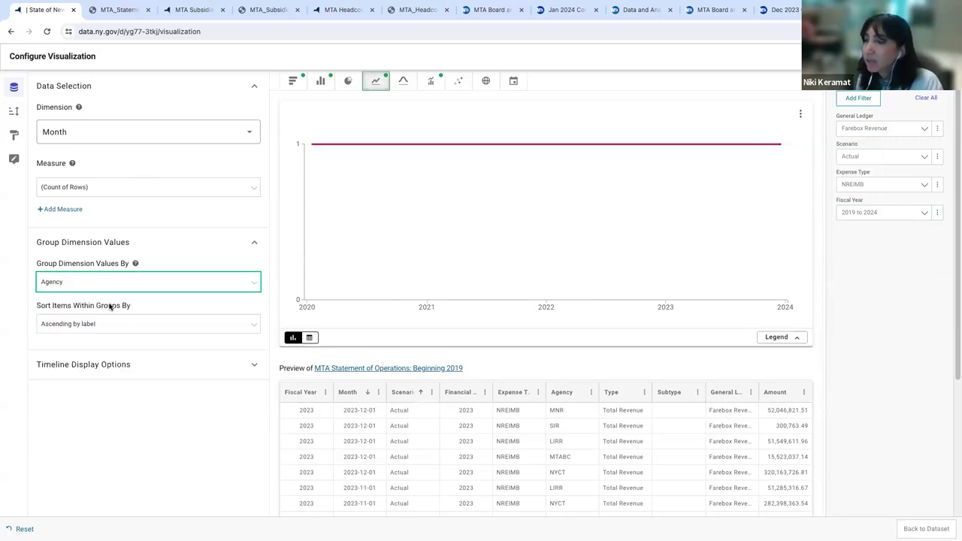
pyautogui.click(868, 342)
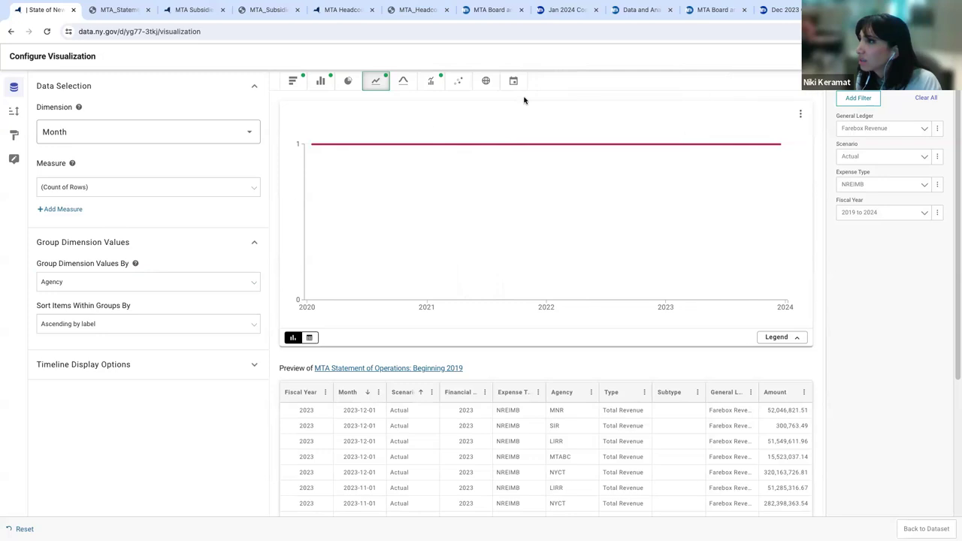
pyautogui.click(131, 187)
pyautogui.click(108, 208)
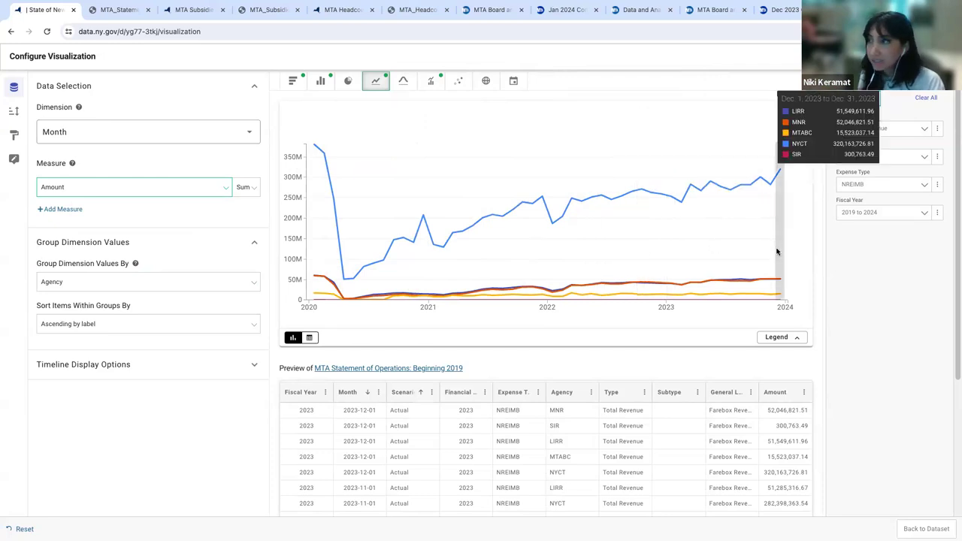
# Title the chart "Actual Farebox Revenue"
pyautogui.click(20, 139)
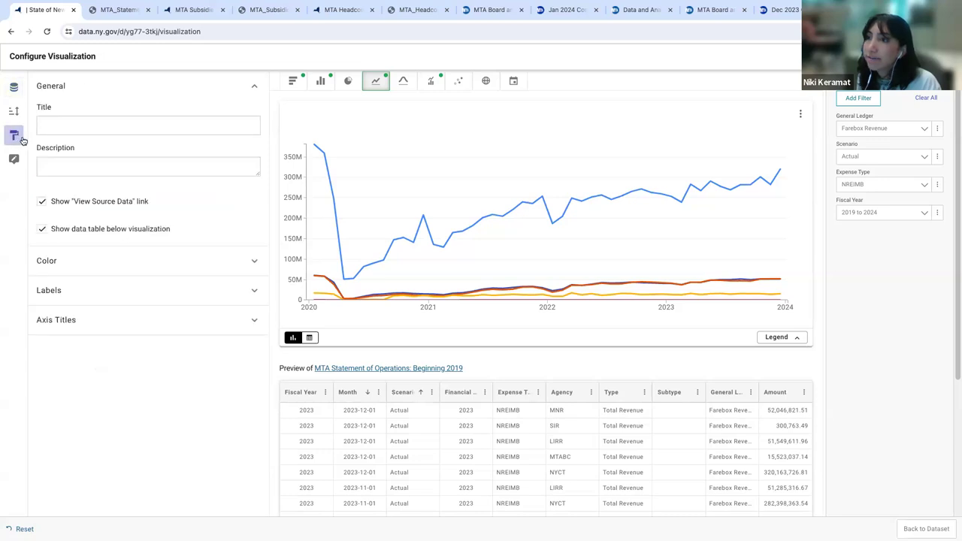
pyautogui.click(82, 124)
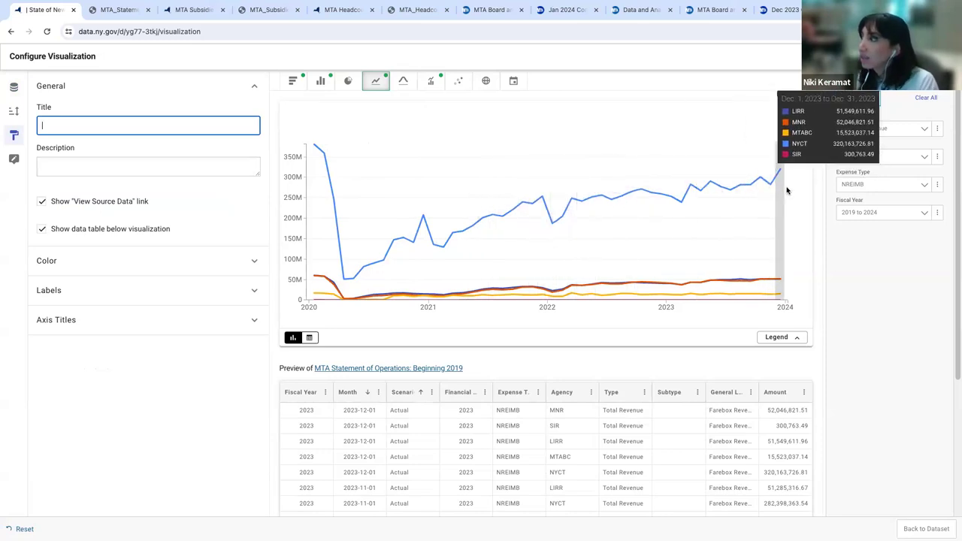
pyautogui.click(49, 290)
pyautogui.click(49, 292)
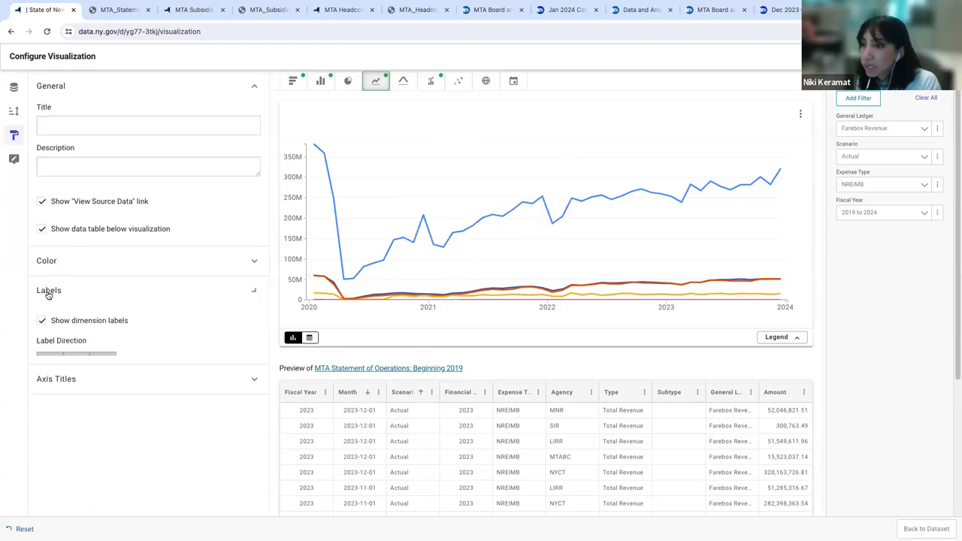
pyautogui.click(51, 124)
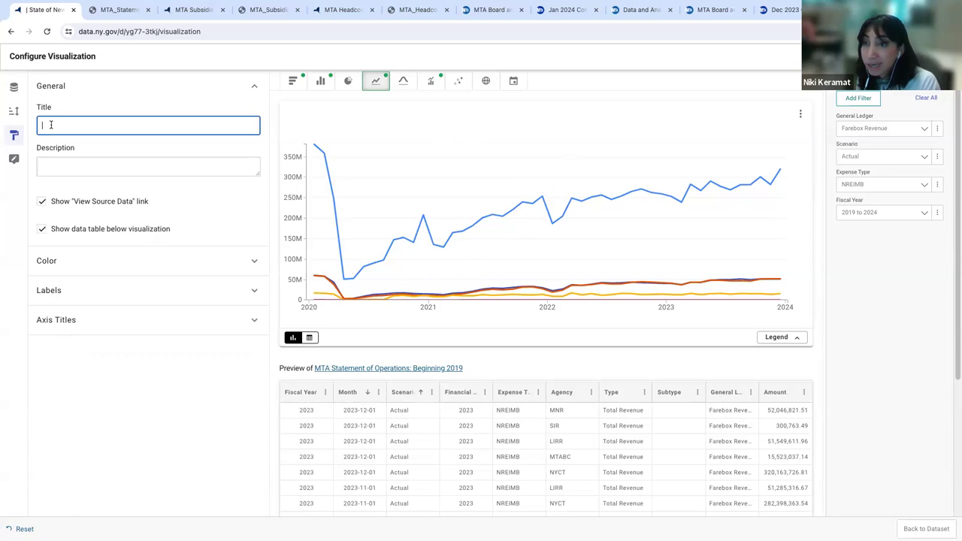
pyautogui.write('Actu')
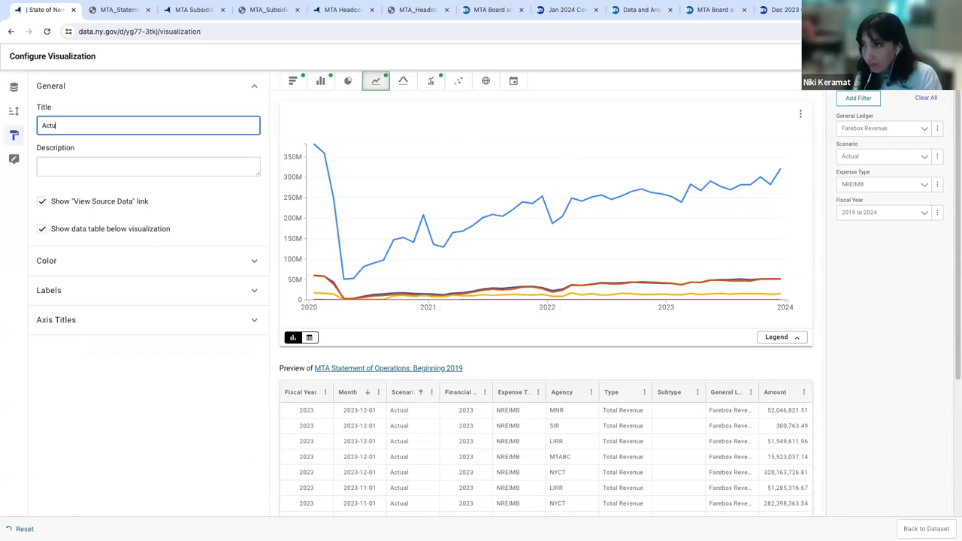
pyautogui.write('al Forarebo')
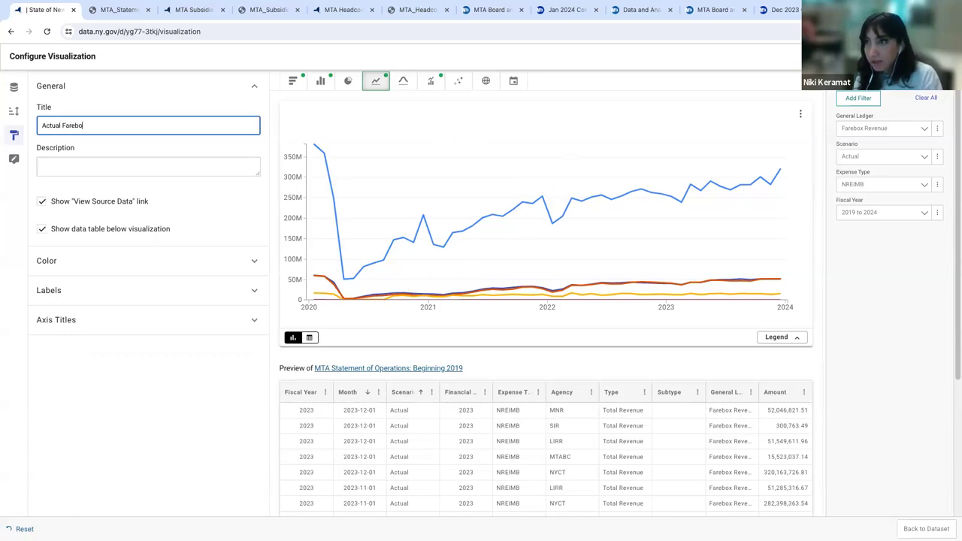
pyautogui.write('x Revenue')
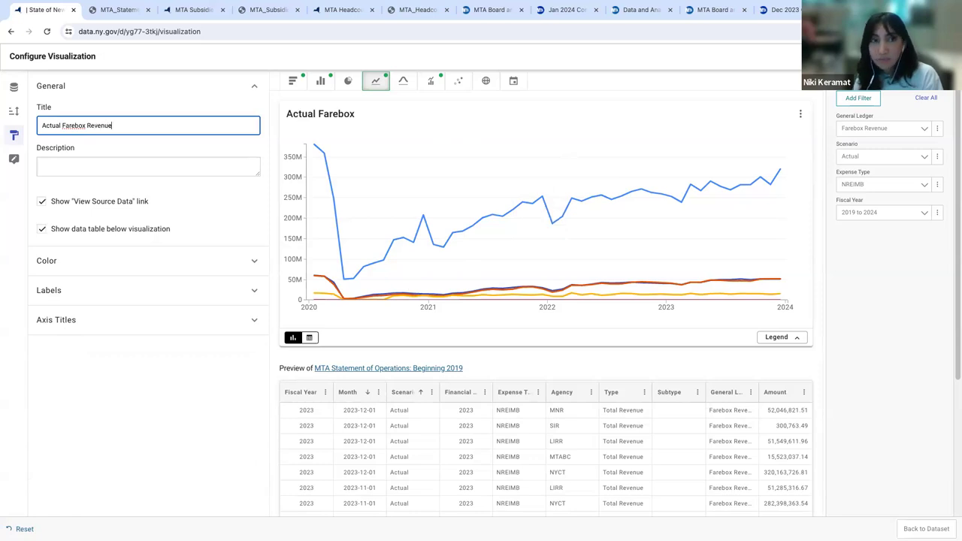
# Extend the chart title to read "Actual Farebox Revenue for MTA Agencies Over Time"
pyautogui.write(' for MTA A')
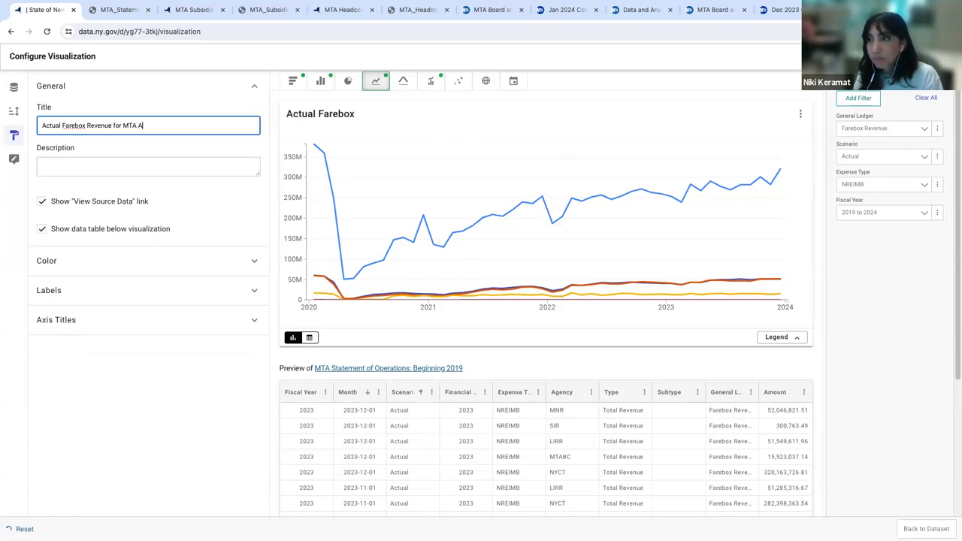
pyautogui.write('gencies Over Time')
pyautogui.click(73, 386)
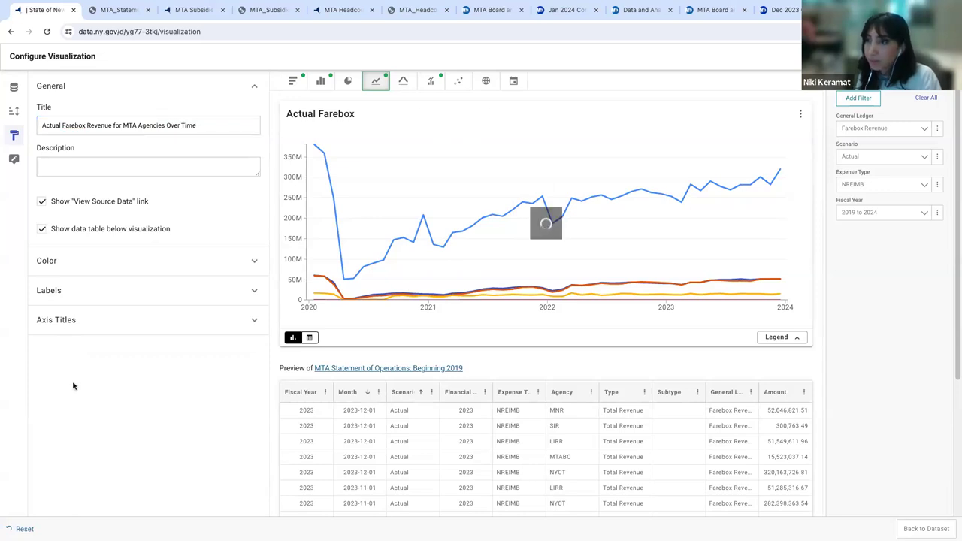
# Display the chart's agency legend inline instead of as an overlay
pyautogui.click(14, 160)
pyautogui.click(14, 136)
pyautogui.click(13, 161)
pyautogui.click(69, 241)
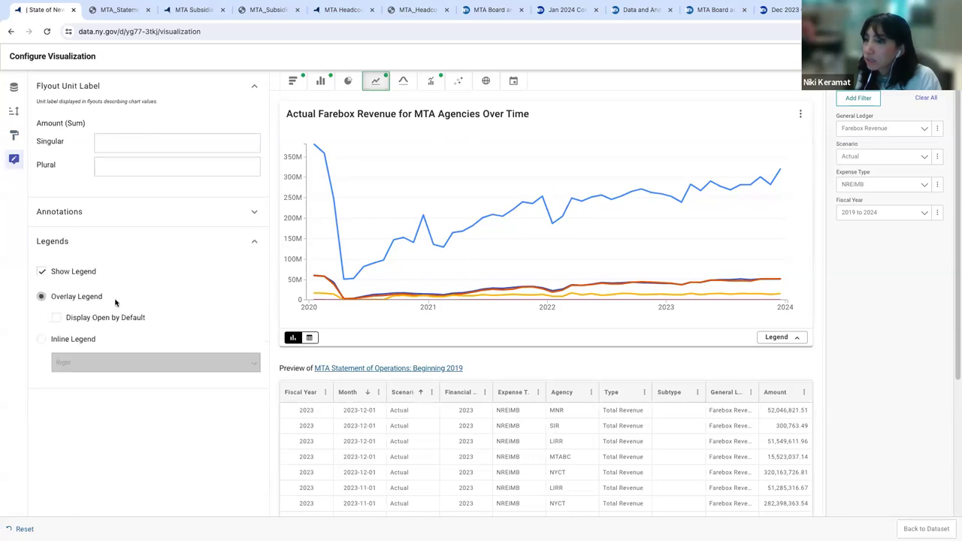
pyautogui.click(41, 338)
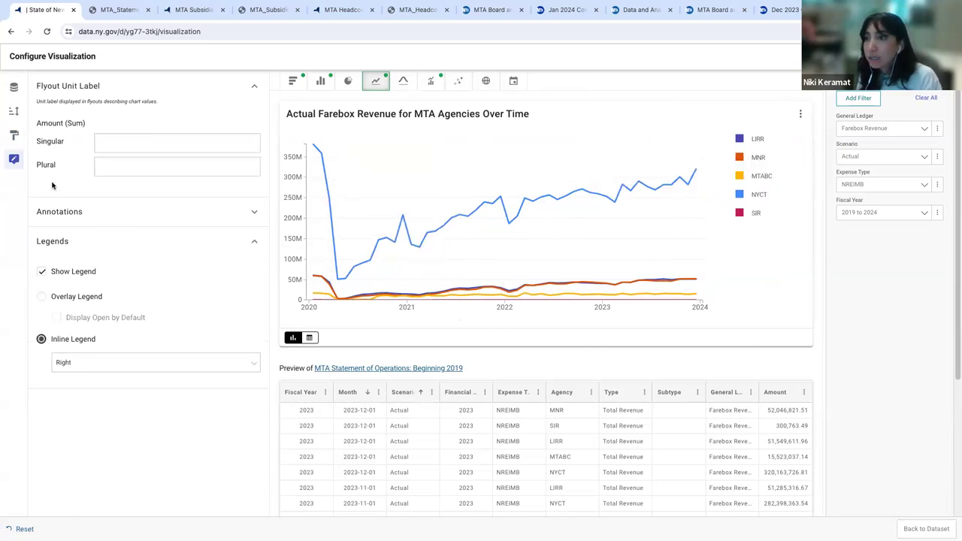
# Title the chart's left axis "Dollar Amount (in Millions)" and its bottom axis "Fiscal Year"
pyautogui.click(15, 137)
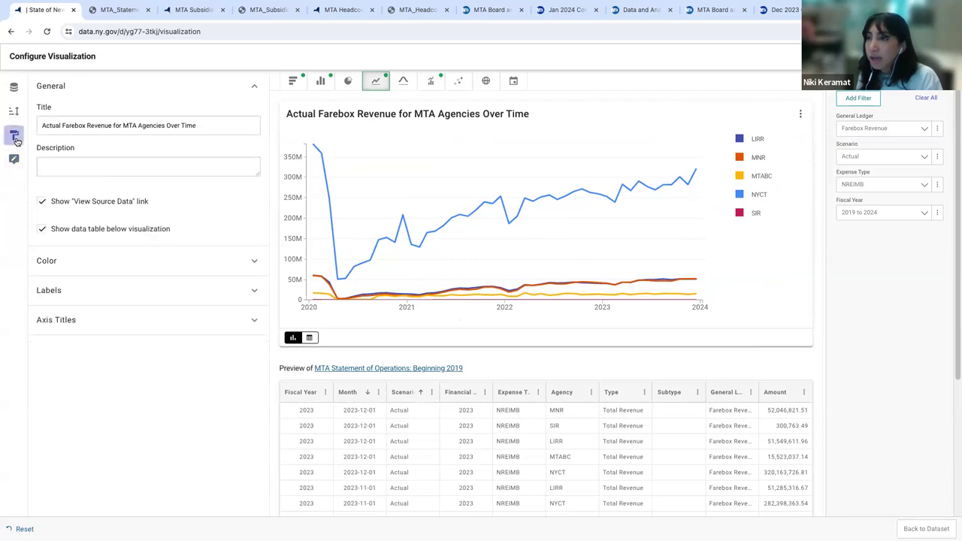
pyautogui.click(66, 295)
pyautogui.click(56, 295)
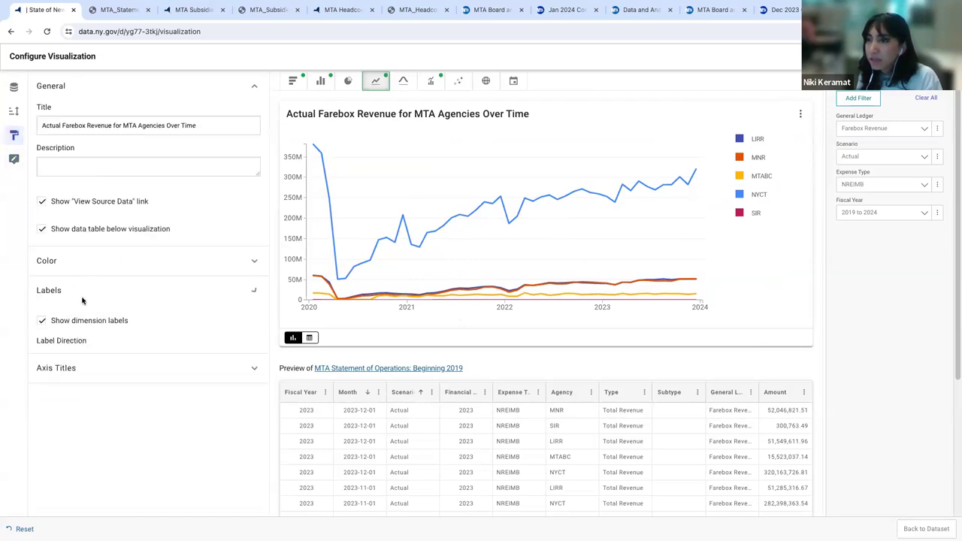
pyautogui.click(59, 321)
pyautogui.click(64, 360)
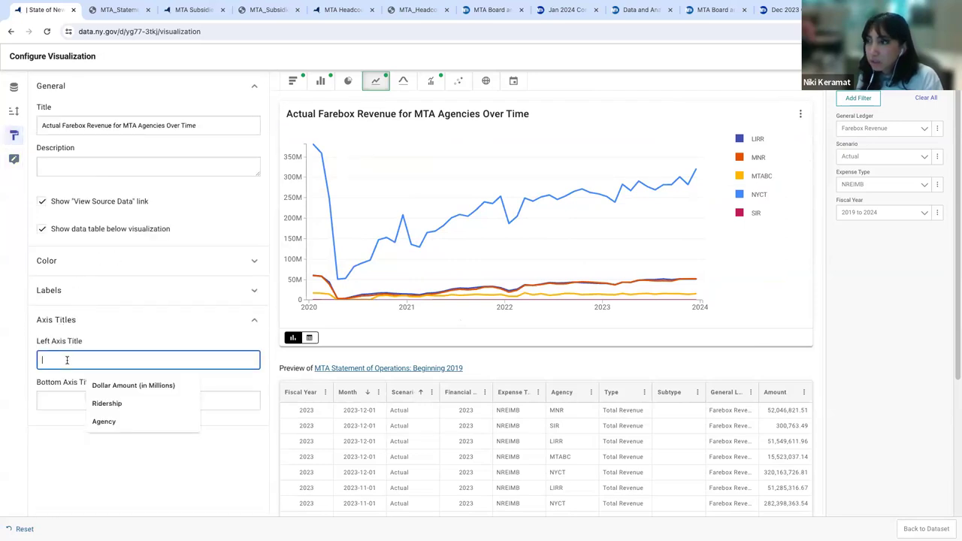
pyautogui.write('Dollar')
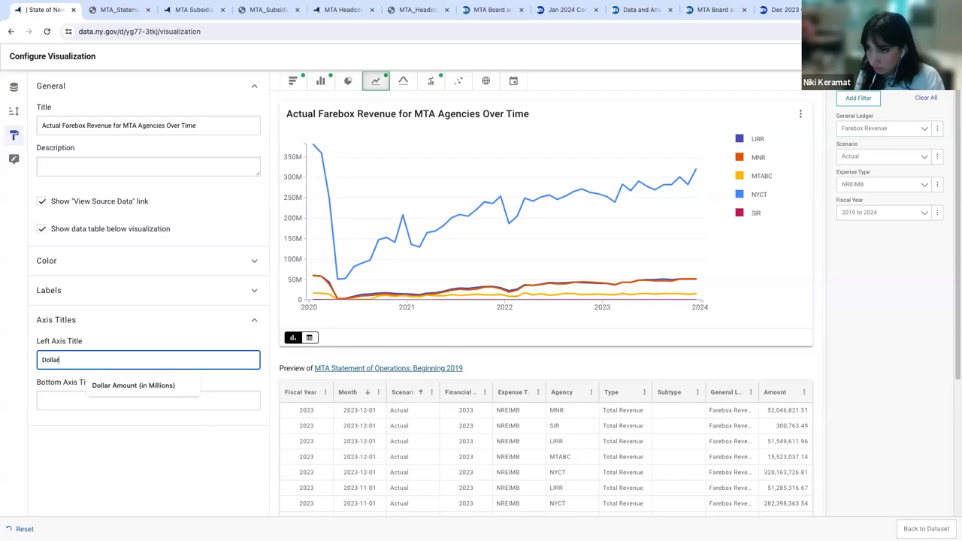
pyautogui.press('Down')
pyautogui.press('Return')
pyautogui.click(175, 396)
pyautogui.click(146, 426)
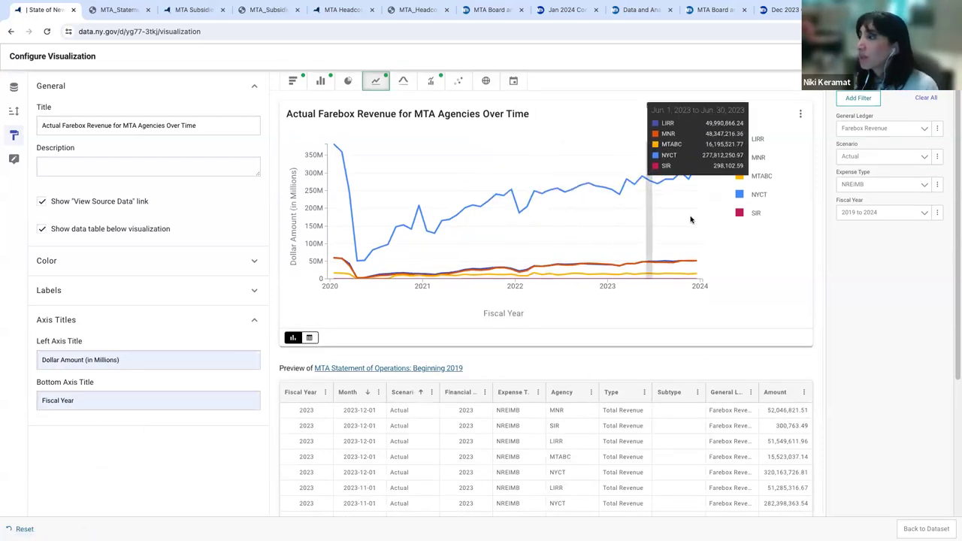
pyautogui.moveTo(690, 222)
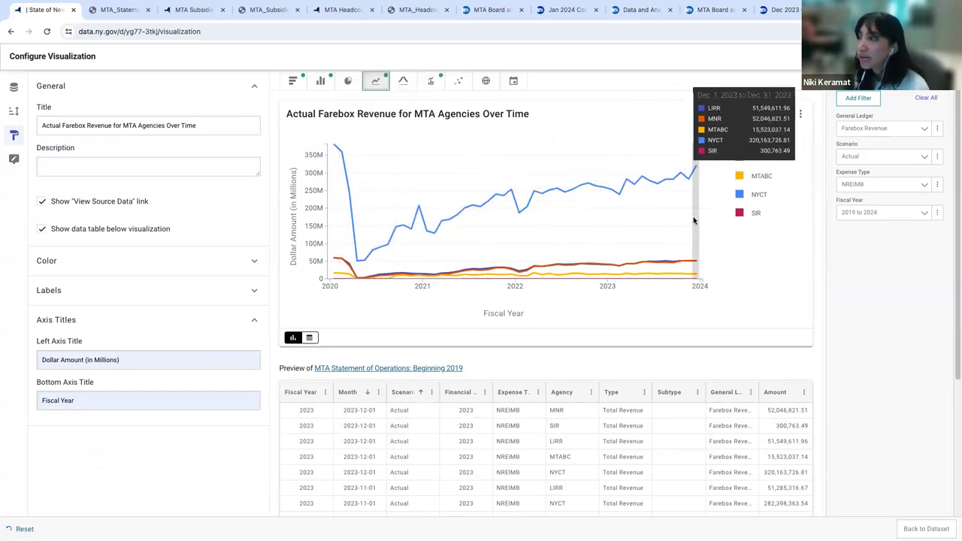
pyautogui.scroll(-1, 694, 221)
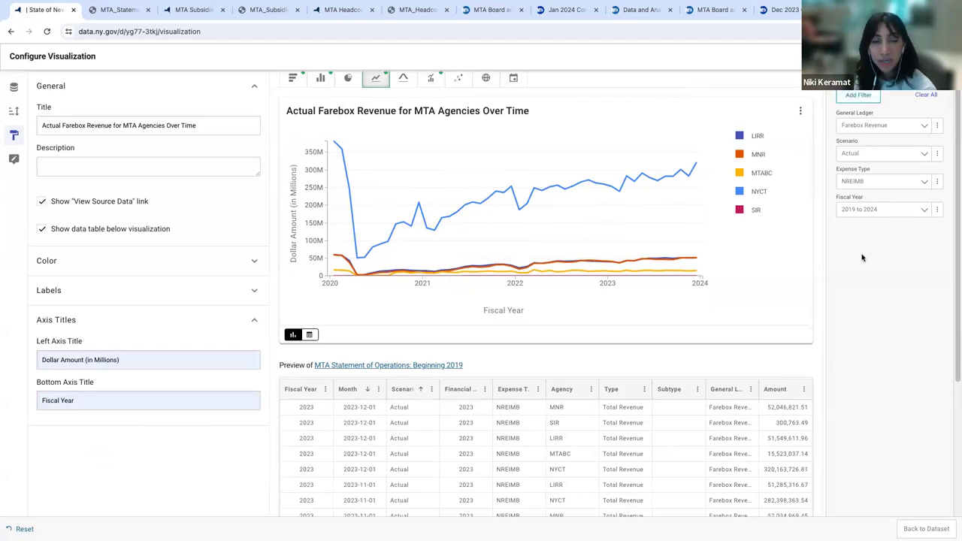
pyautogui.scroll(-1, 636, 311)
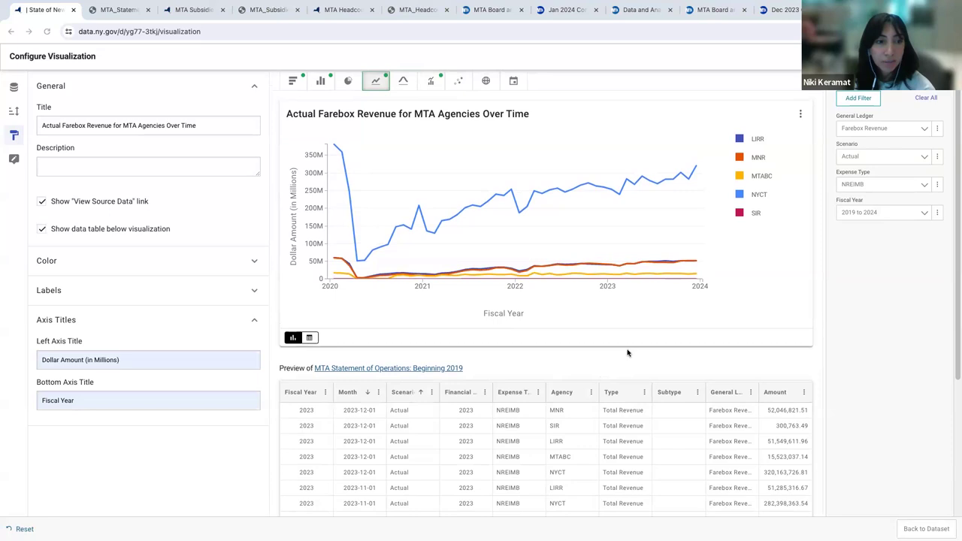
pyautogui.scroll(-1, 621, 350)
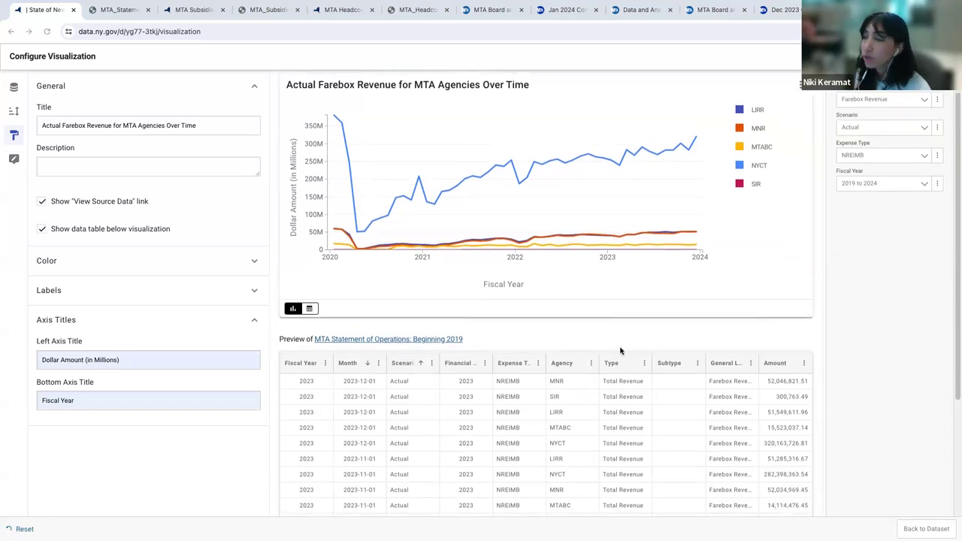
pyautogui.scroll(1, 621, 350)
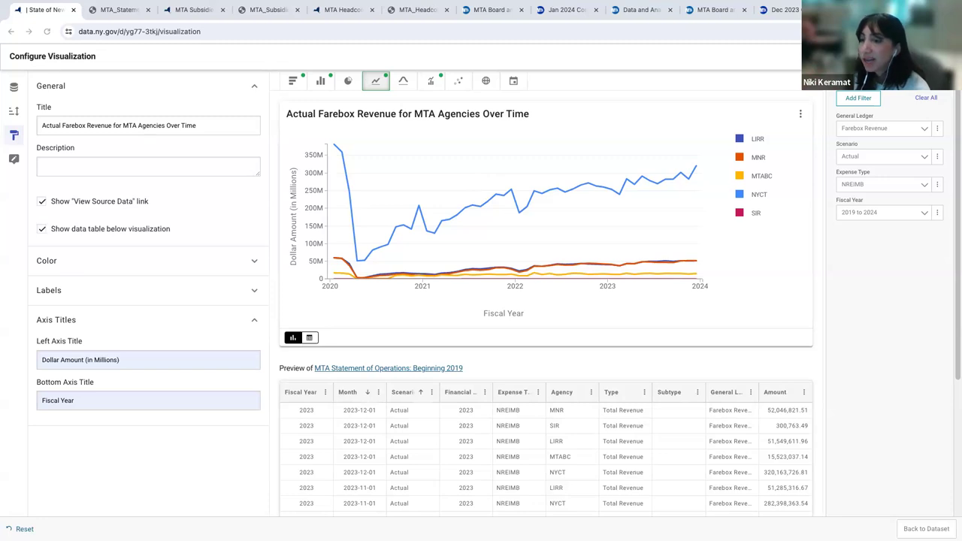
# Reset the visualization and confirm discarding all changes made in this editing session
pyautogui.click(21, 529)
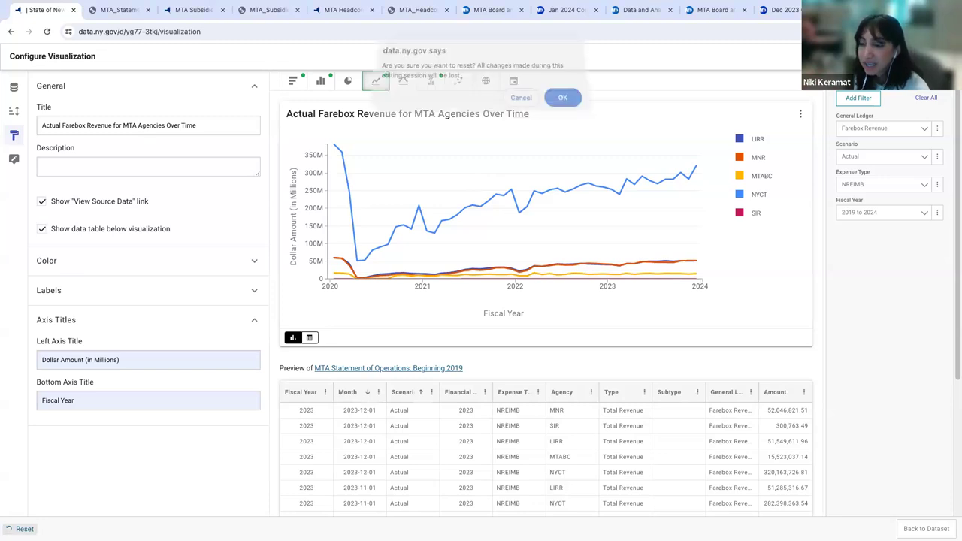
pyautogui.click(564, 105)
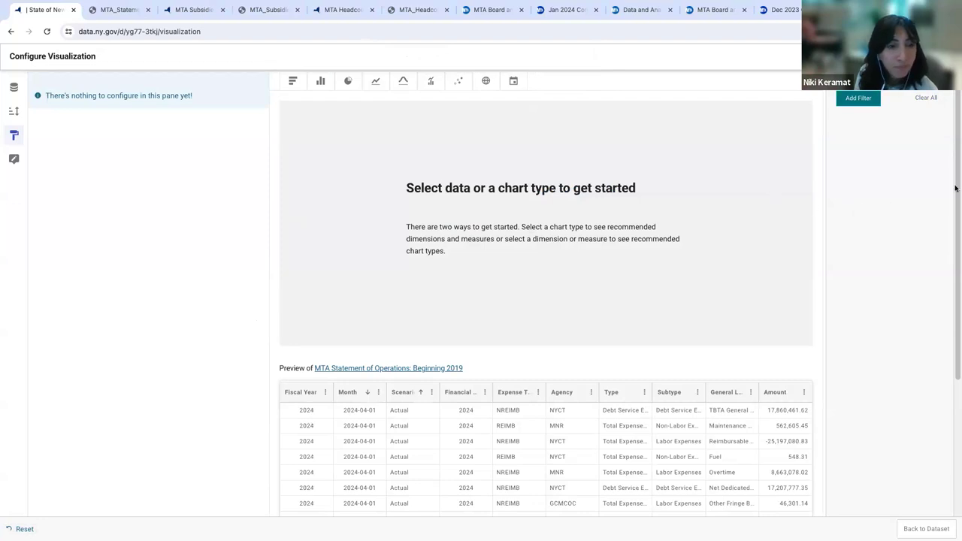
# Add a Scenario filter and restrict it to Actual
pyautogui.click(857, 99)
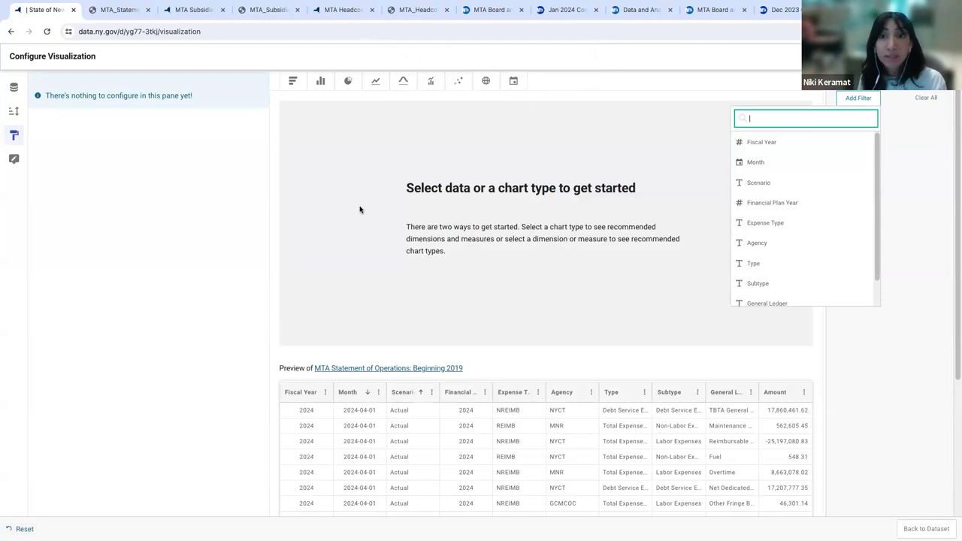
pyautogui.click(775, 185)
pyautogui.click(875, 128)
pyautogui.write('Ac')
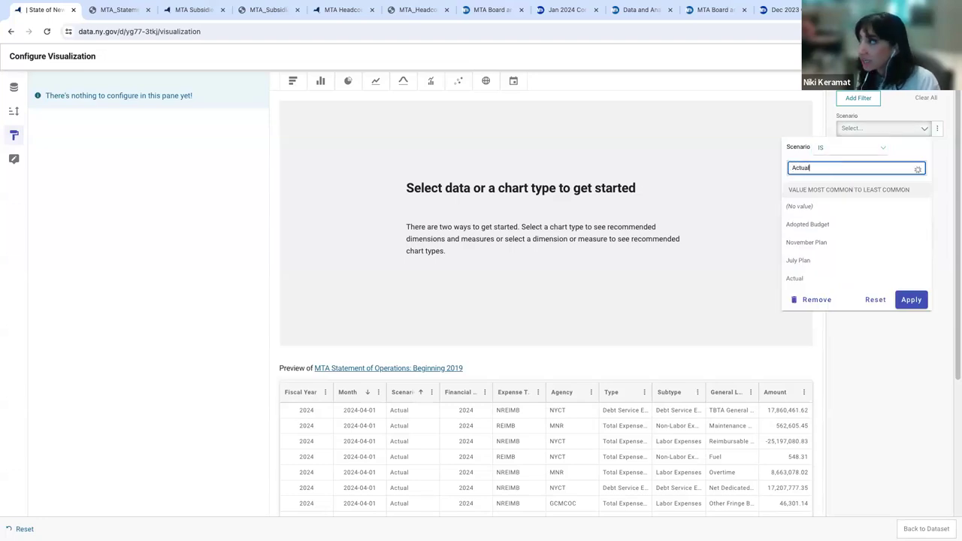
pyautogui.write('tual')
pyautogui.click(837, 188)
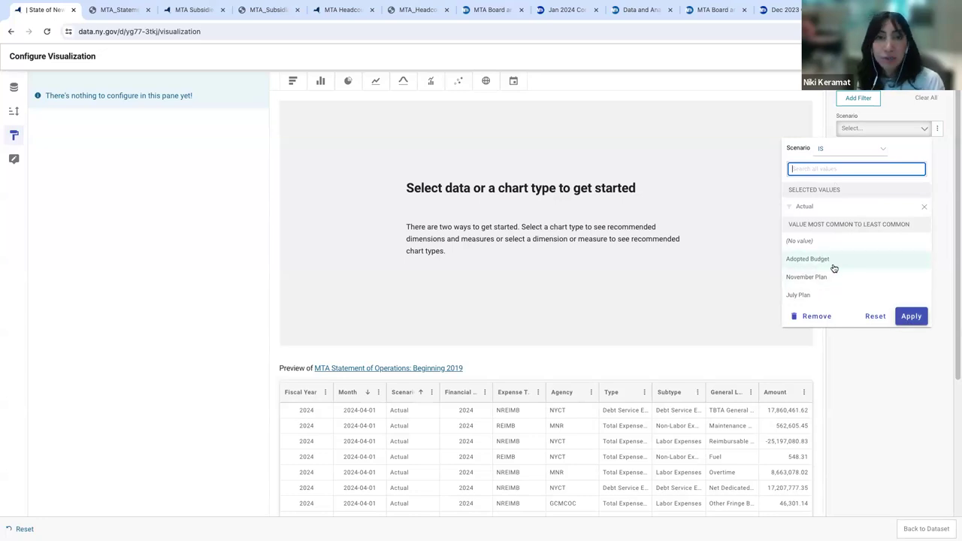
pyautogui.click(911, 317)
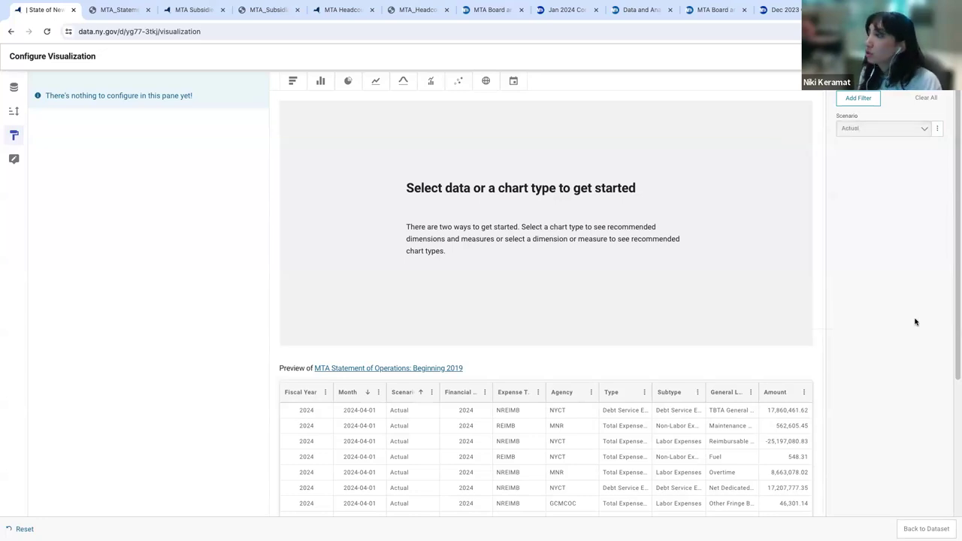
# Add a Type filter and restrict it to Total Revenue and Total Expenses Before Non-Cash Liability Adjs
pyautogui.click(857, 99)
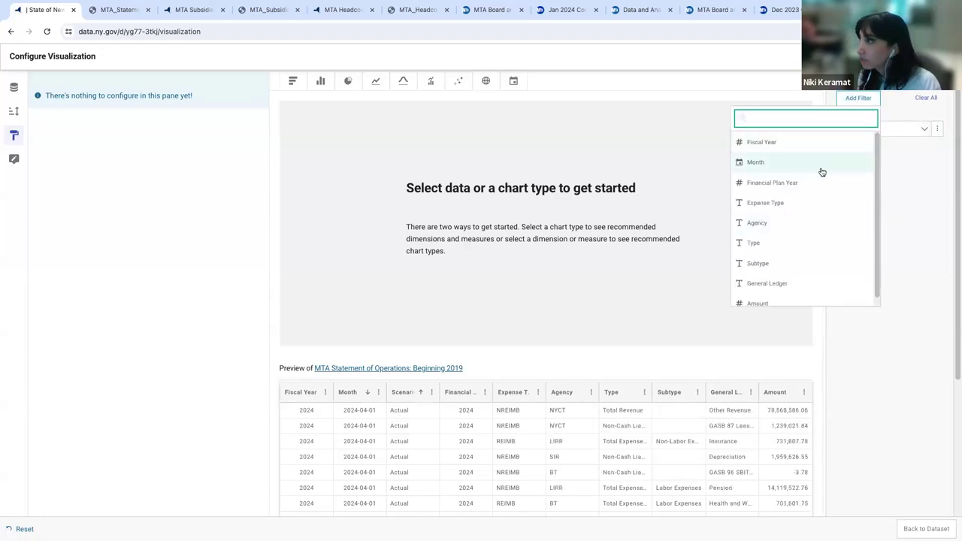
pyautogui.click(798, 243)
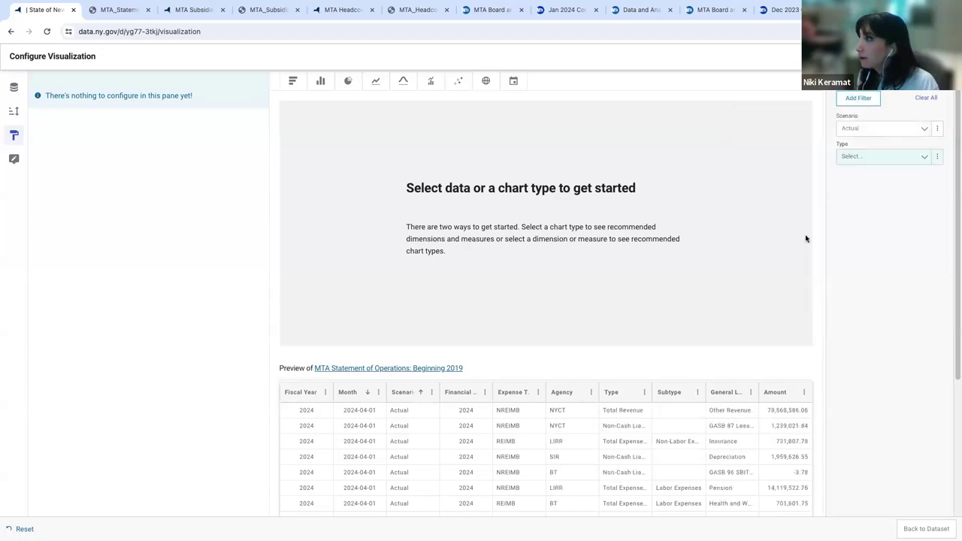
pyautogui.click(861, 157)
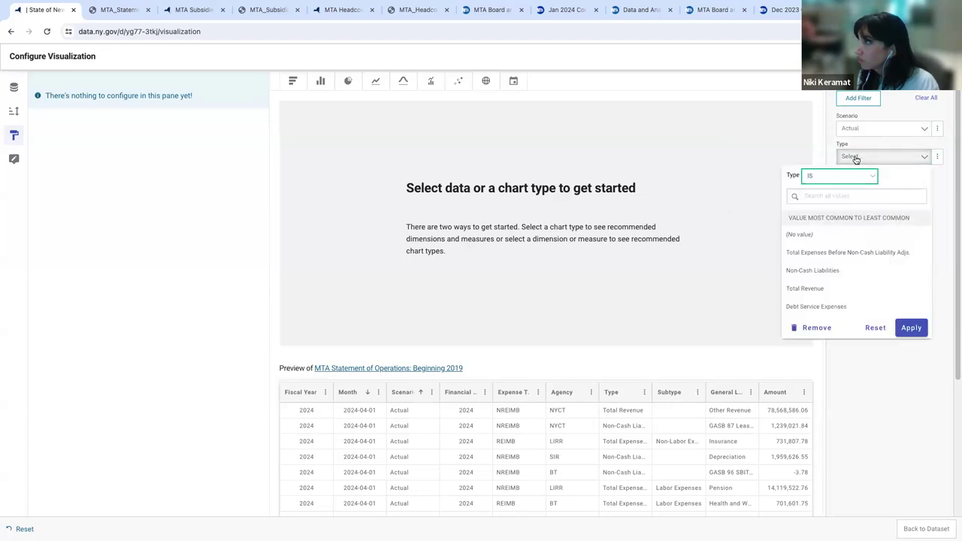
pyautogui.click(821, 289)
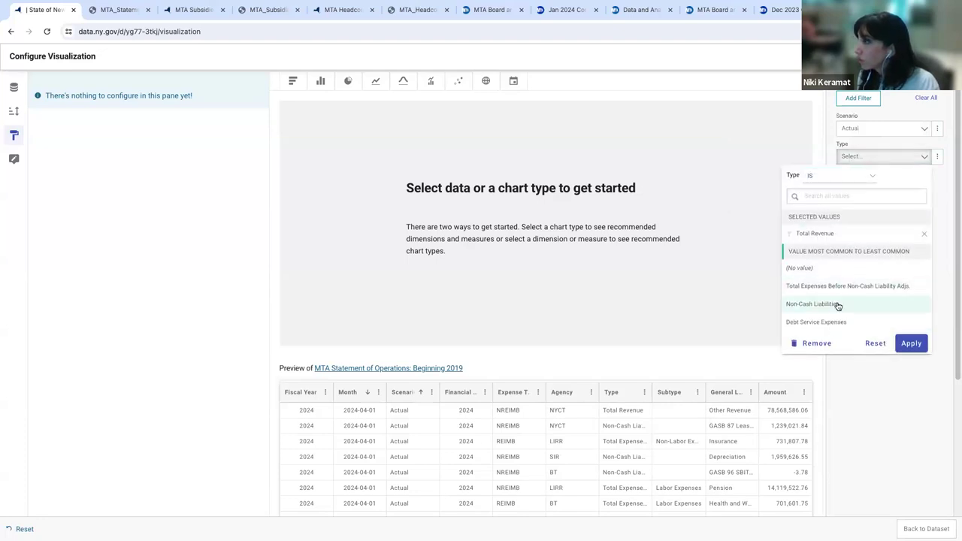
pyautogui.click(825, 287)
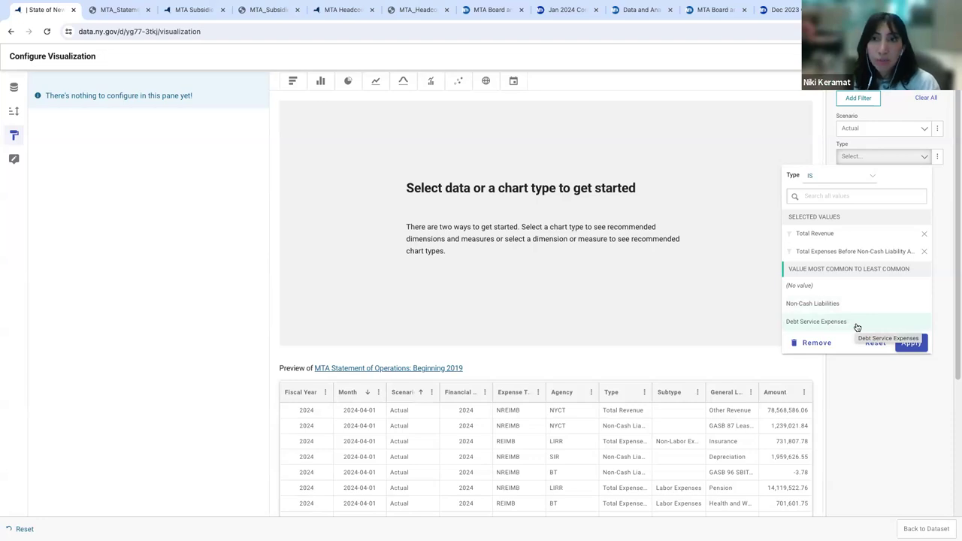
pyautogui.click(912, 343)
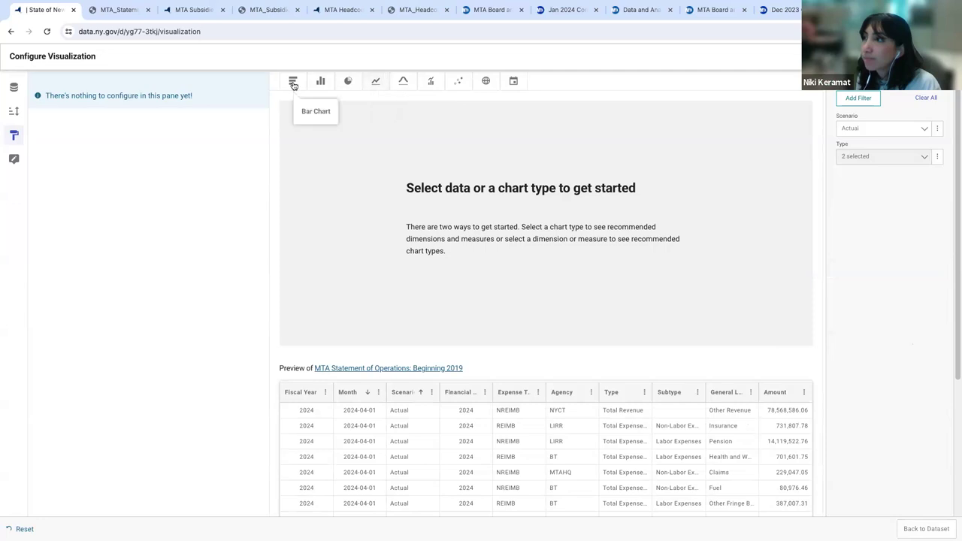
# Make the visualization a column chart with Agency as its dimension
pyautogui.click(321, 80)
pyautogui.click(108, 129)
pyautogui.click(14, 88)
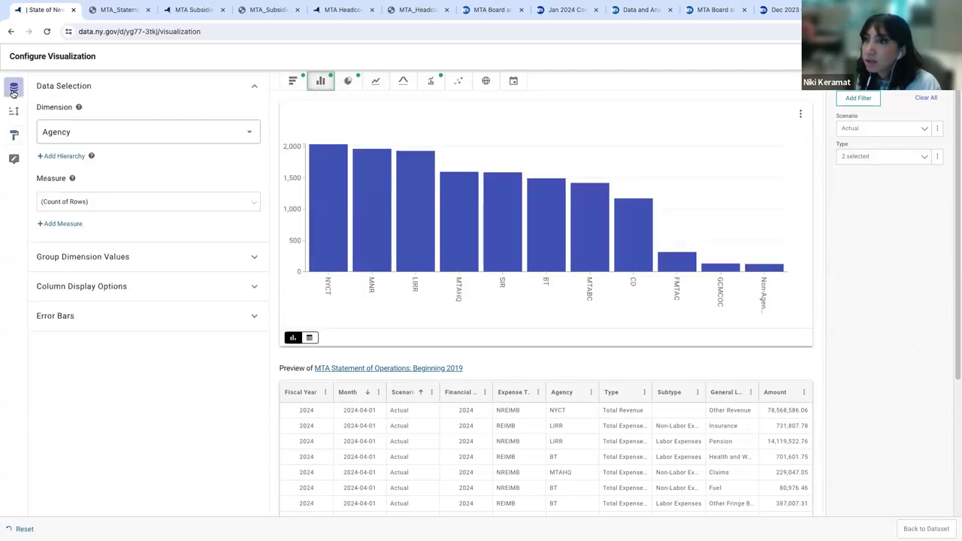
# Group the column chart's dimension values by Type and set the measure to the sum of Amount
pyautogui.click(120, 258)
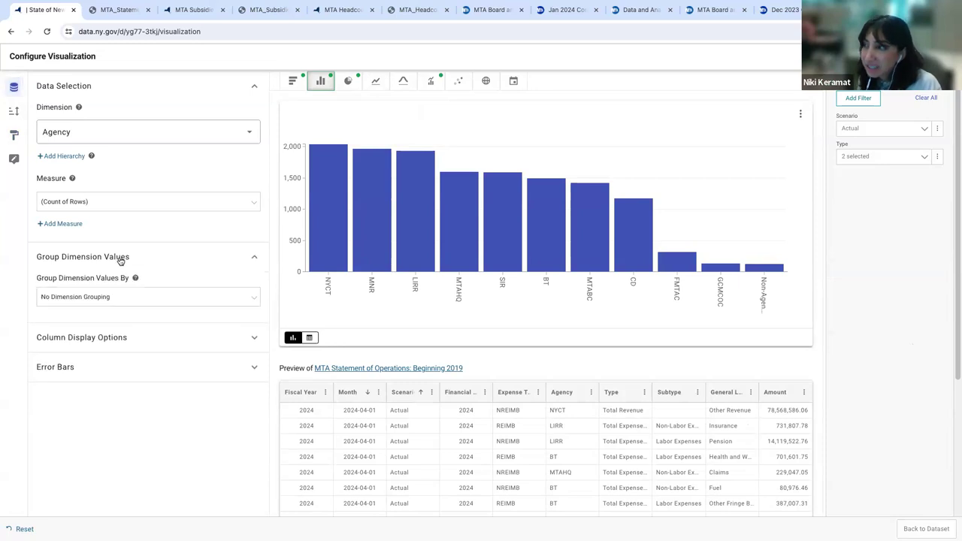
pyautogui.click(103, 297)
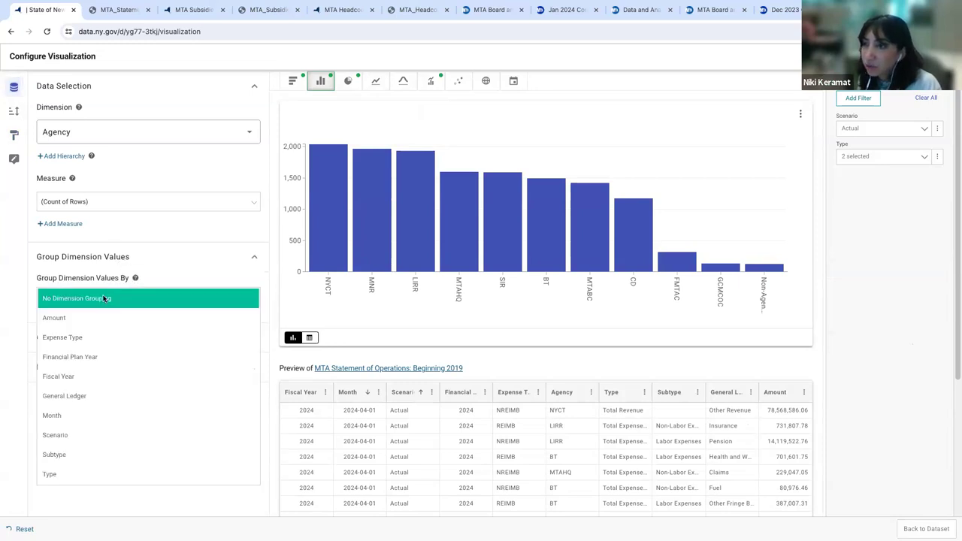
pyautogui.click(72, 474)
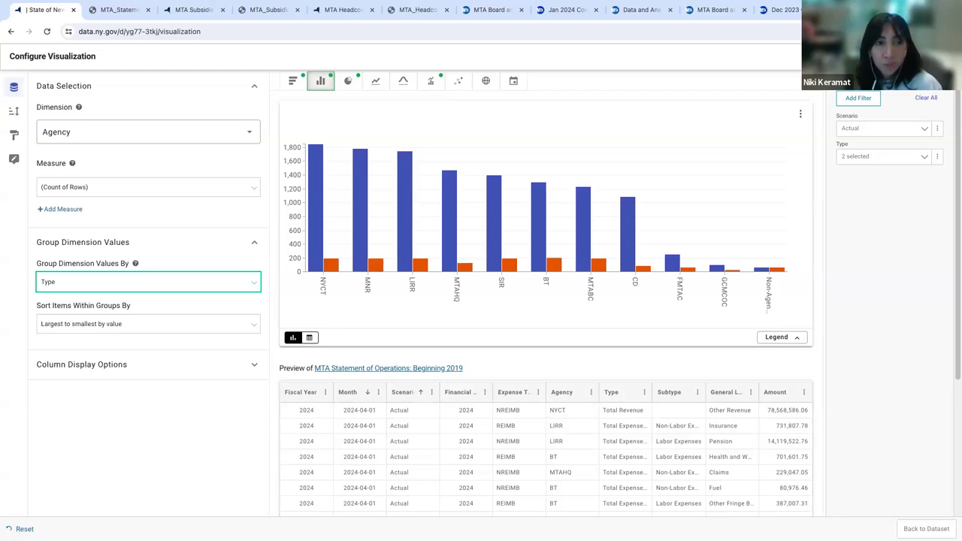
pyautogui.click(129, 193)
pyautogui.click(94, 207)
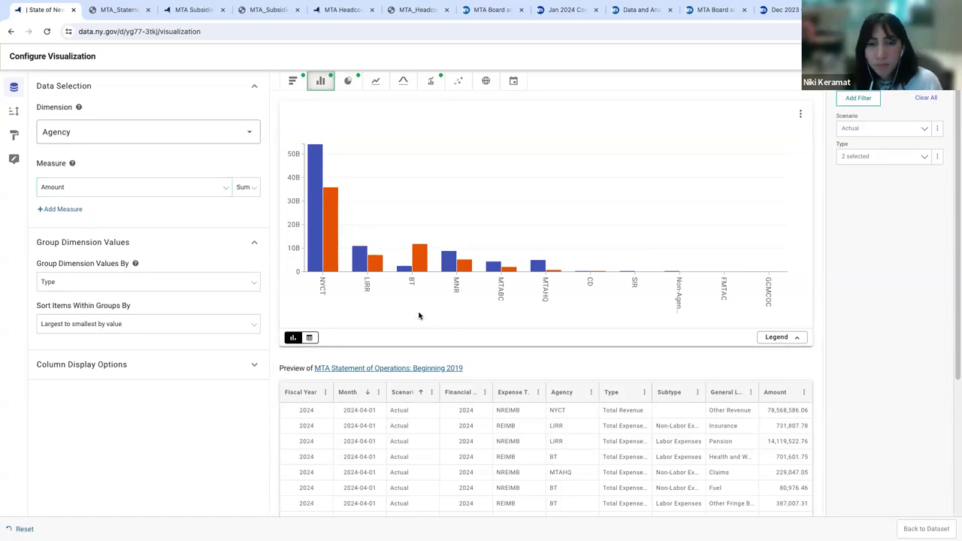
# Try Month as the column chart's dimension, and replace it with Fiscal Year
pyautogui.click(108, 132)
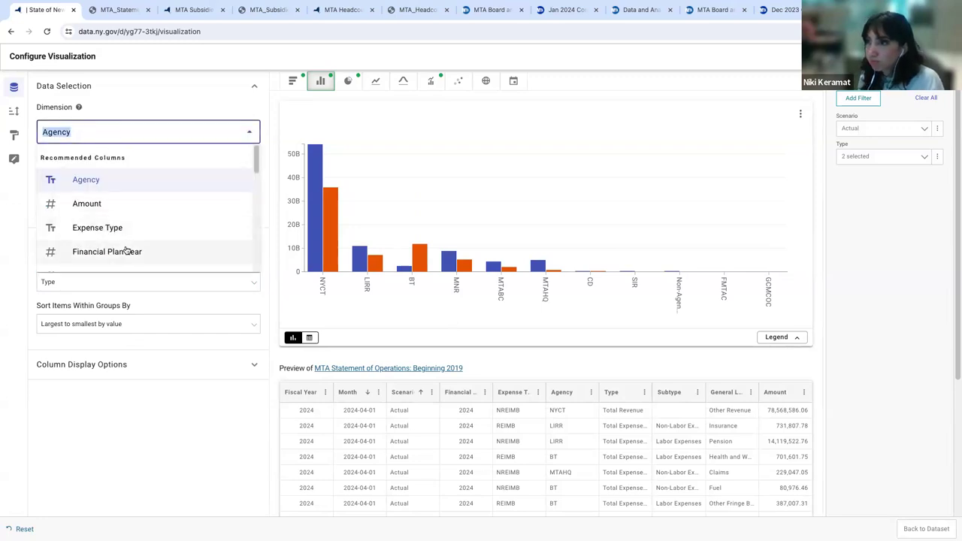
pyautogui.write('month')
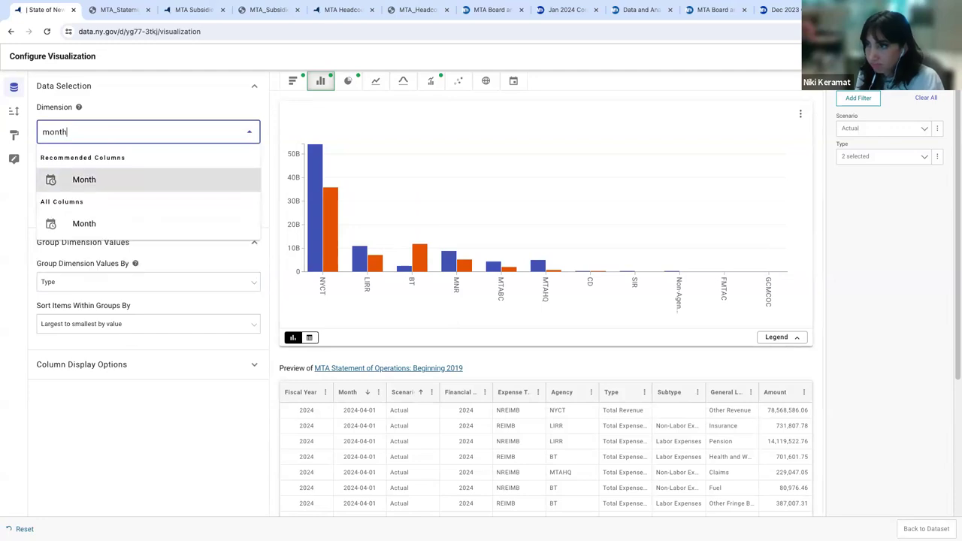
pyautogui.press('Return')
pyautogui.write('fiscal')
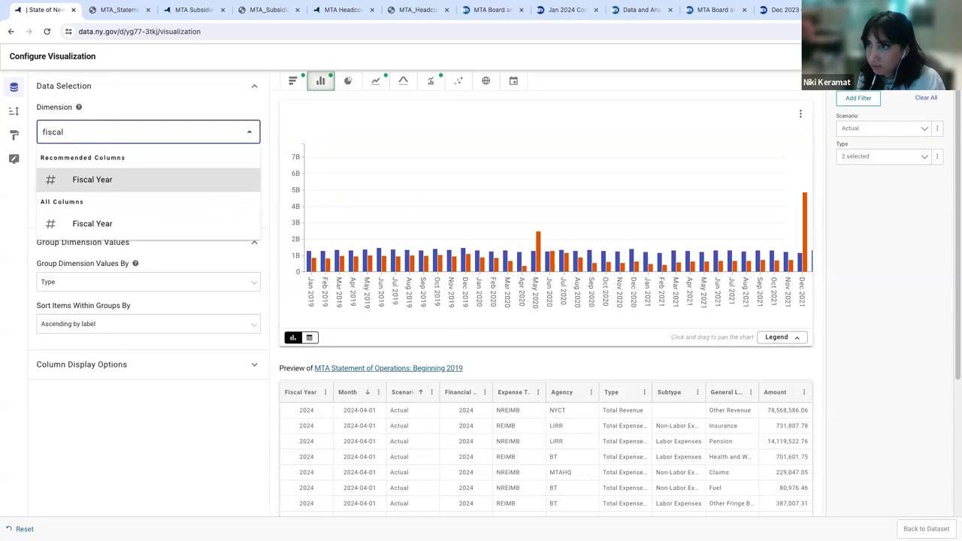
pyautogui.click(103, 182)
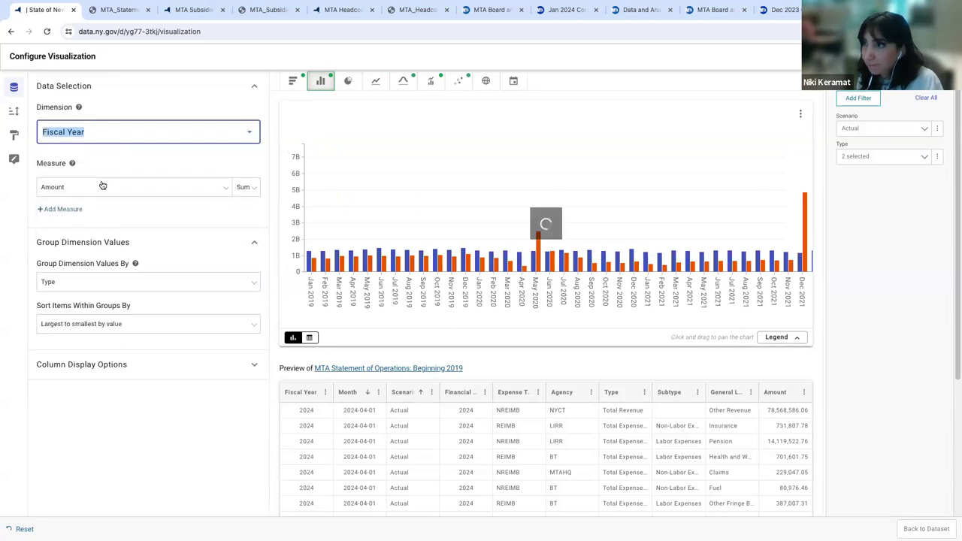
# Title the column chart "MTA Operating Revenue versus Expenses"
pyautogui.click(14, 134)
pyautogui.click(64, 120)
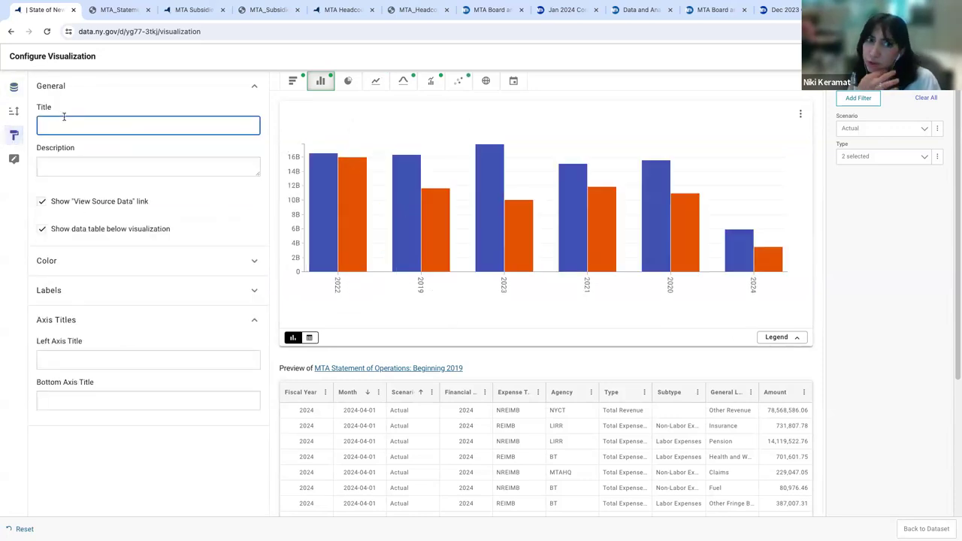
pyautogui.write('MTA')
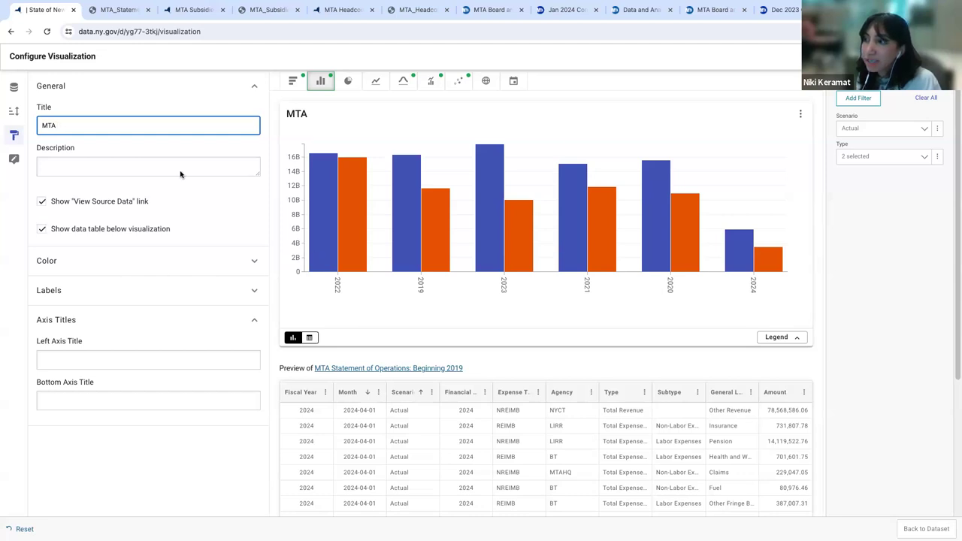
pyautogui.write('Operating Revenue')
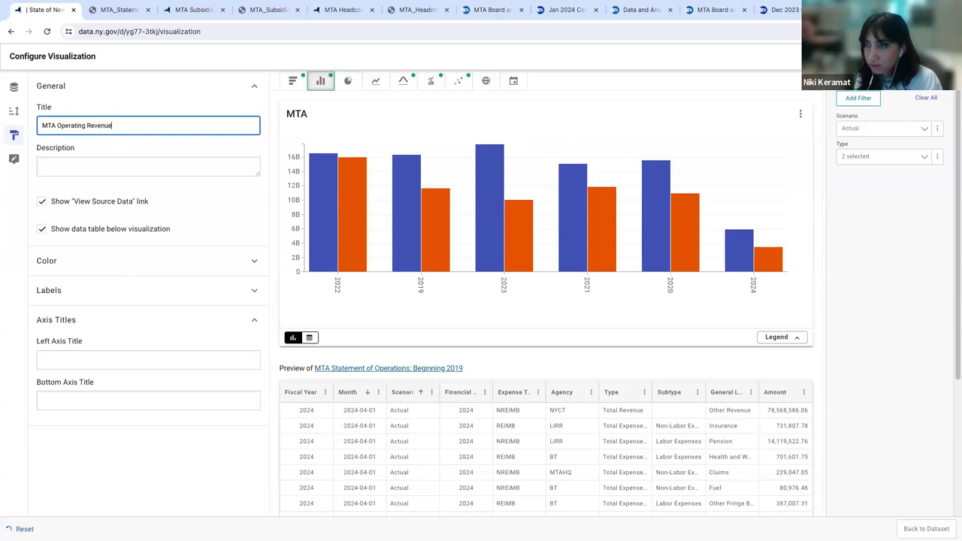
pyautogui.write(' versus Expenses')
pyautogui.click(144, 159)
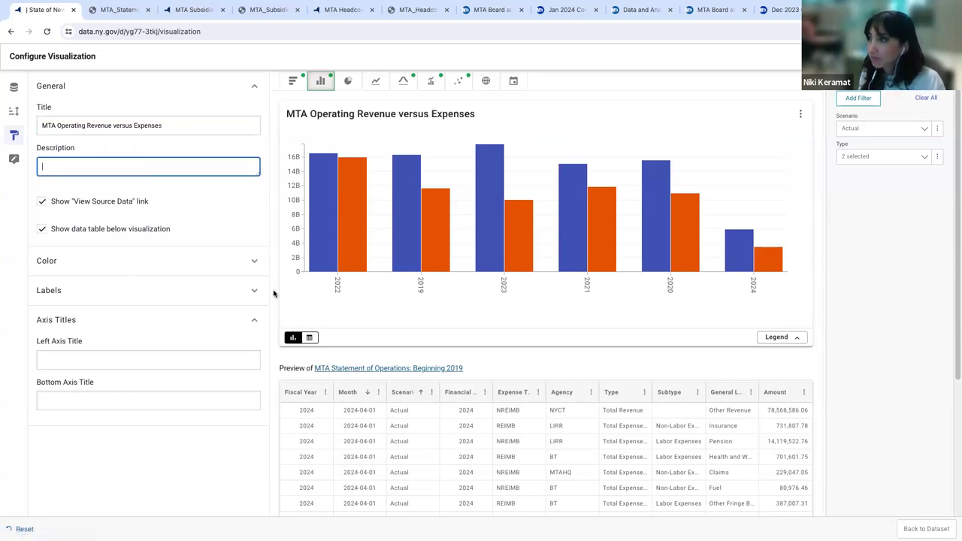
# Look through the chart's label, color, axis title and flyout unit label settings
pyautogui.click(47, 290)
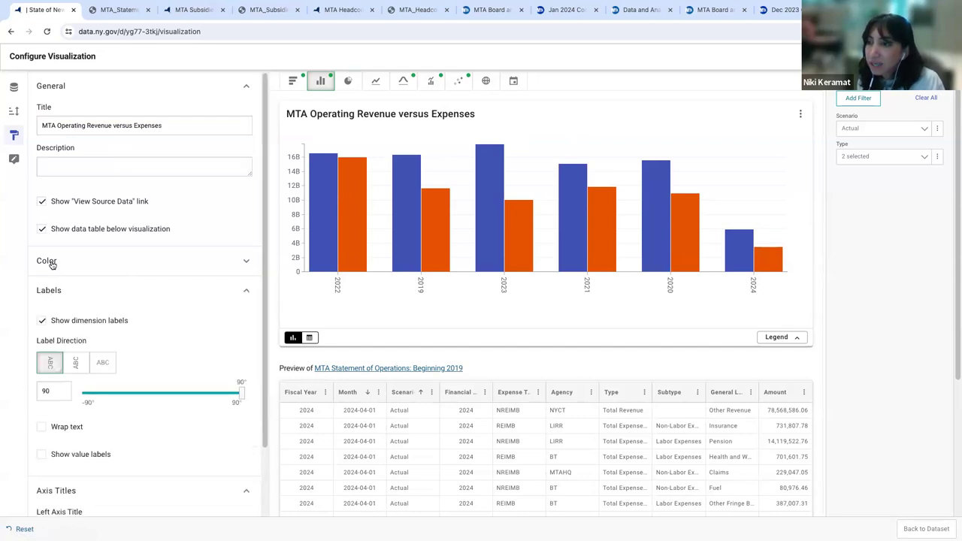
pyautogui.click(47, 261)
pyautogui.click(14, 159)
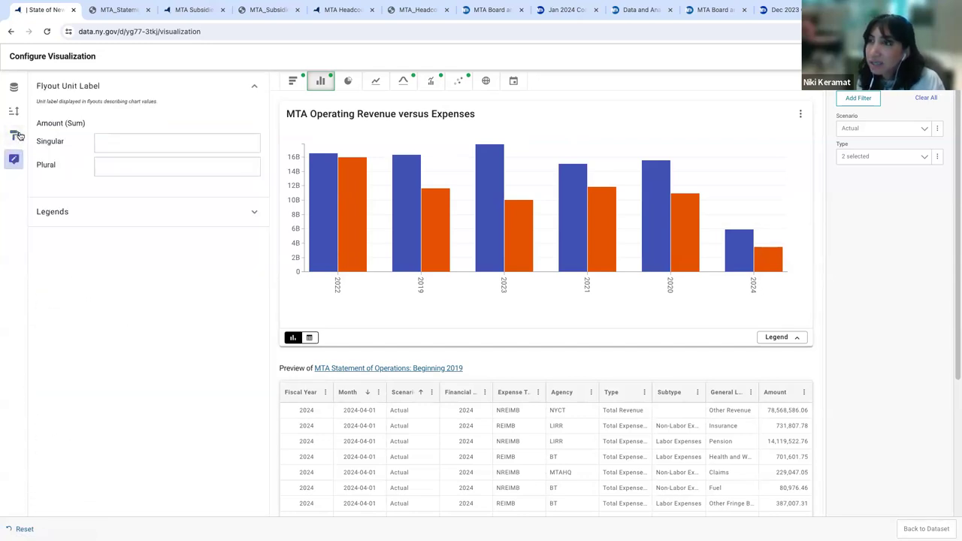
pyautogui.click(14, 136)
pyautogui.scroll(-3, 96, 390)
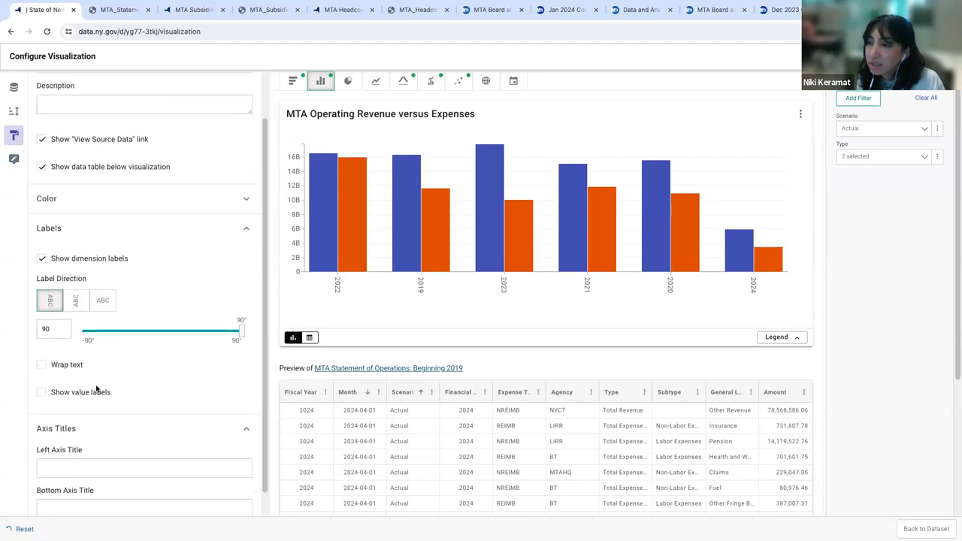
pyautogui.scroll(3, 66, 416)
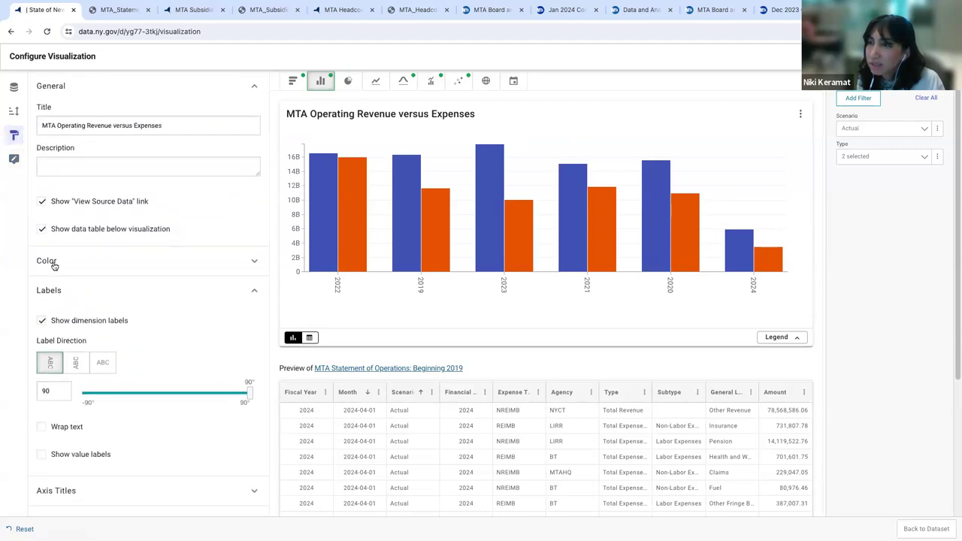
pyautogui.click(52, 261)
pyautogui.click(52, 261)
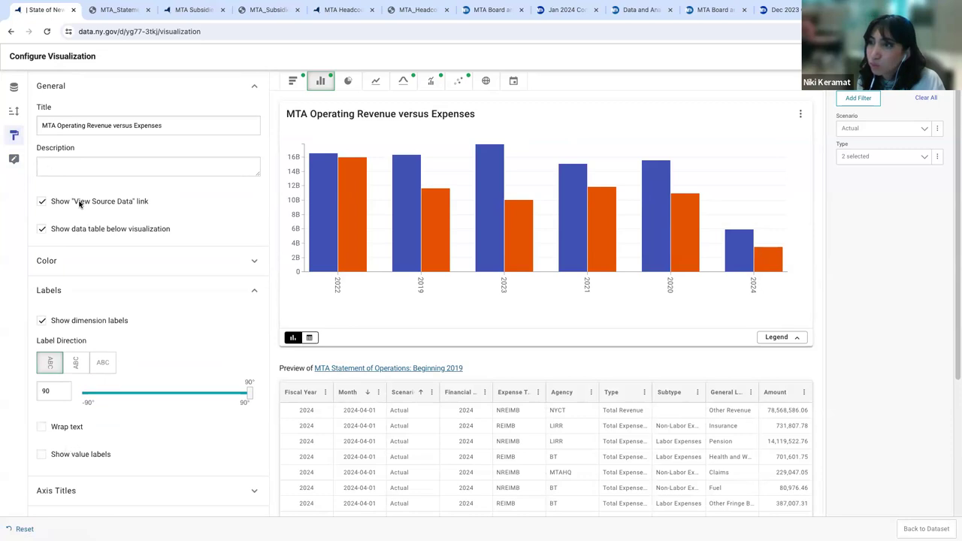
# Sort the chart's columns in ascending order by label
pyautogui.click(14, 112)
pyautogui.click(79, 310)
pyautogui.click(85, 336)
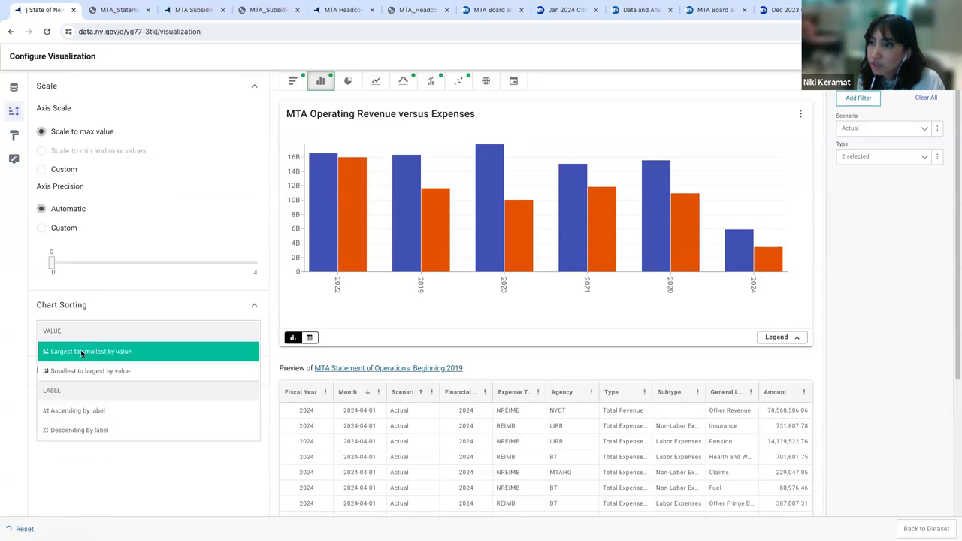
pyautogui.click(83, 407)
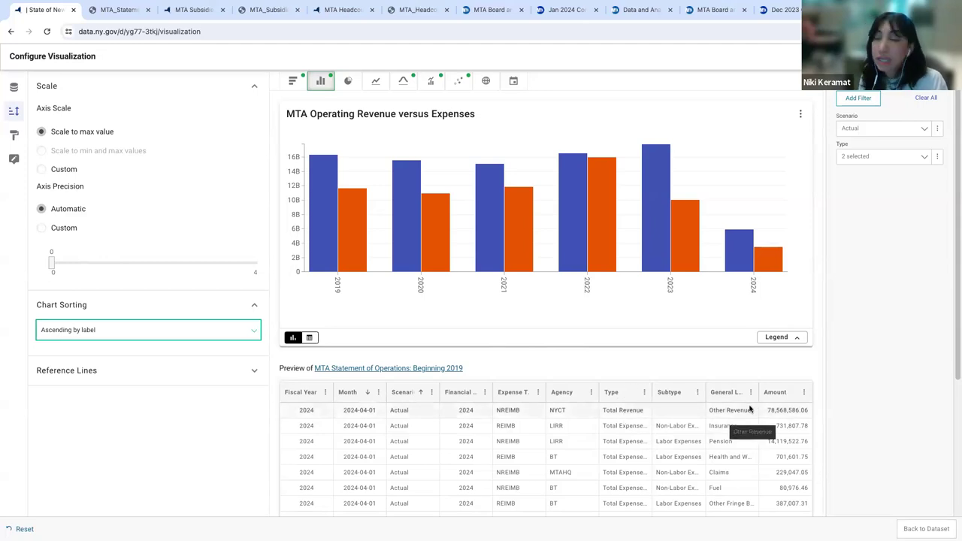
# Consult the December 2023 consolidated accrual report and the meeting calendar on the MTA Board and committee meetings page
pyautogui.click(789, 10)
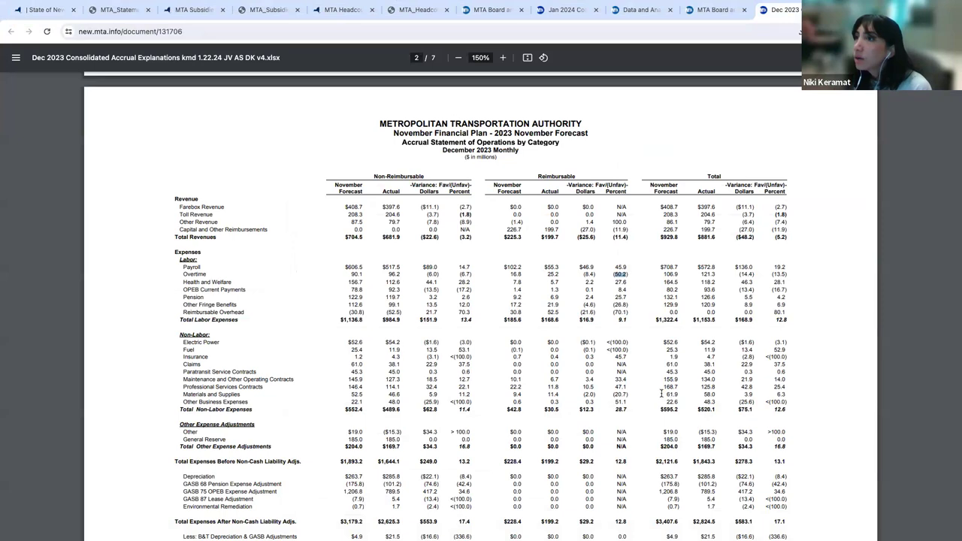
pyautogui.scroll(-1, 661, 393)
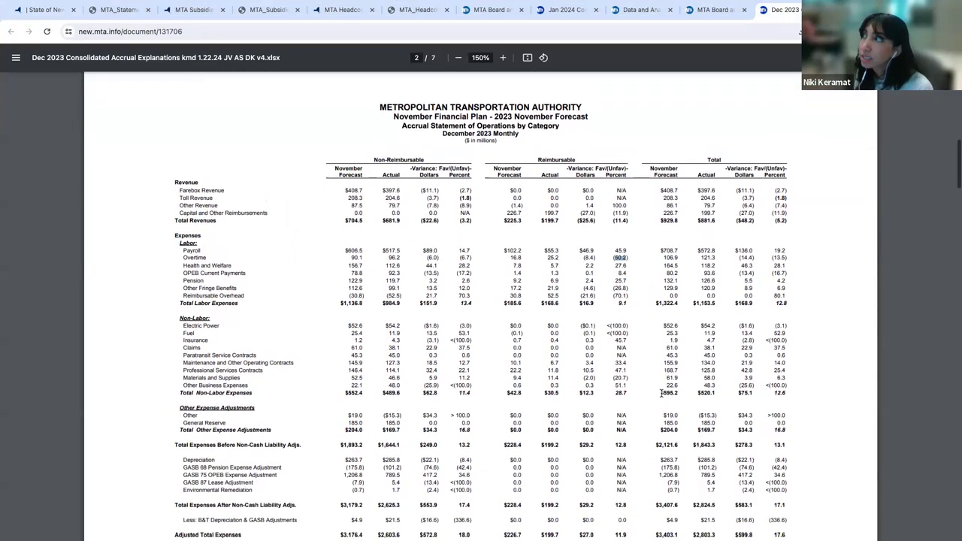
pyautogui.click(714, 10)
pyautogui.scroll(5, 553, 138)
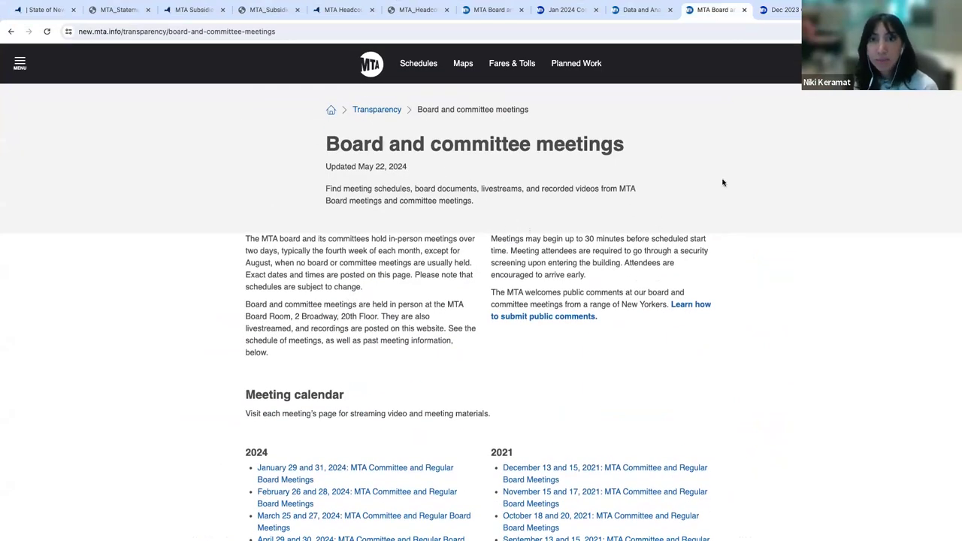
pyautogui.scroll(-2, 765, 209)
pyautogui.scroll(-3, 765, 209)
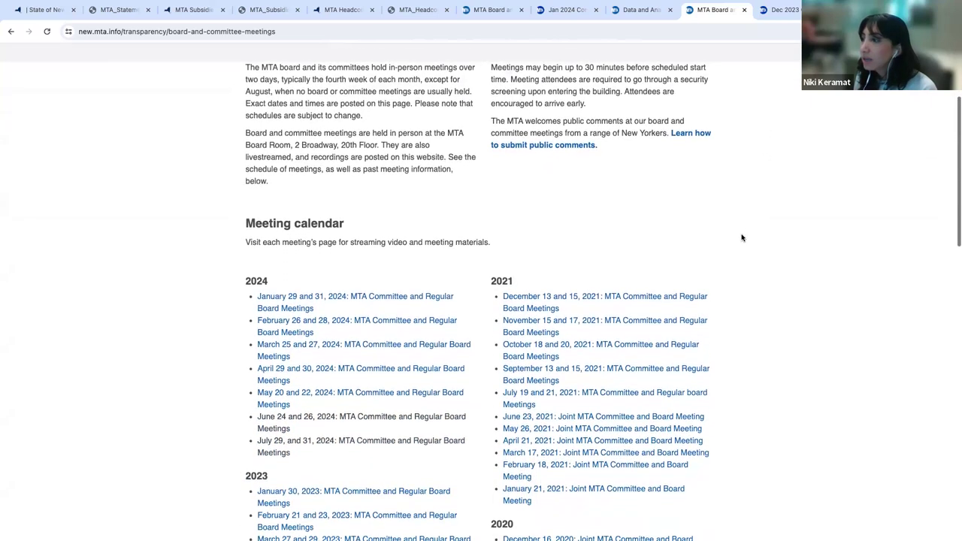
# Examine the revenue, expense and deficit lines of the December 2023 accrual statement of operations, highlighting Capital and Other Reimbursements
pyautogui.click(781, 10)
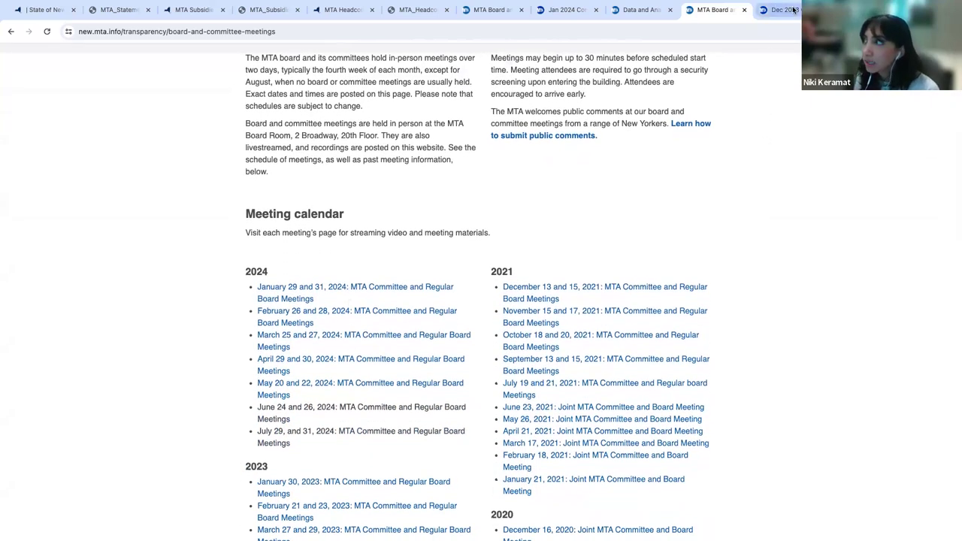
pyautogui.scroll(-1, 755, 299)
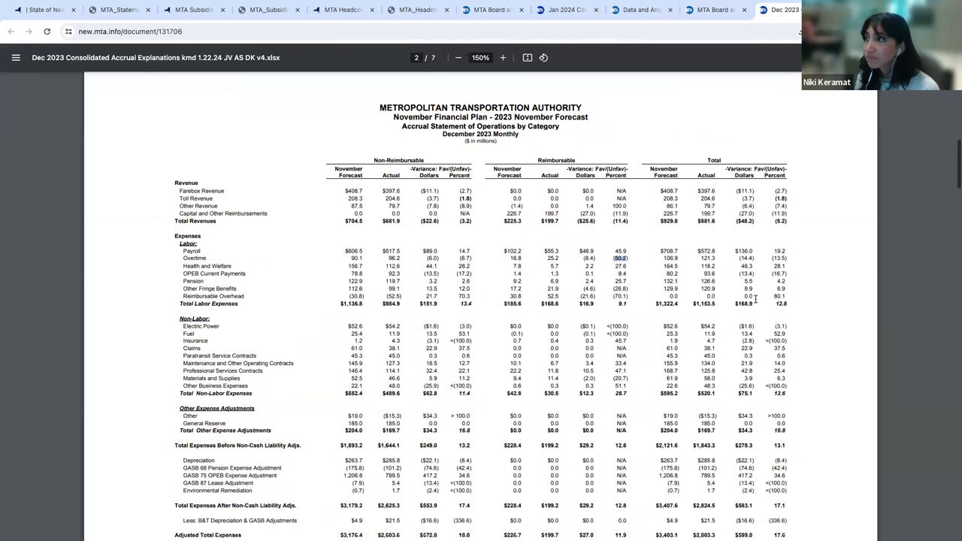
pyautogui.scroll(1, 154, 295)
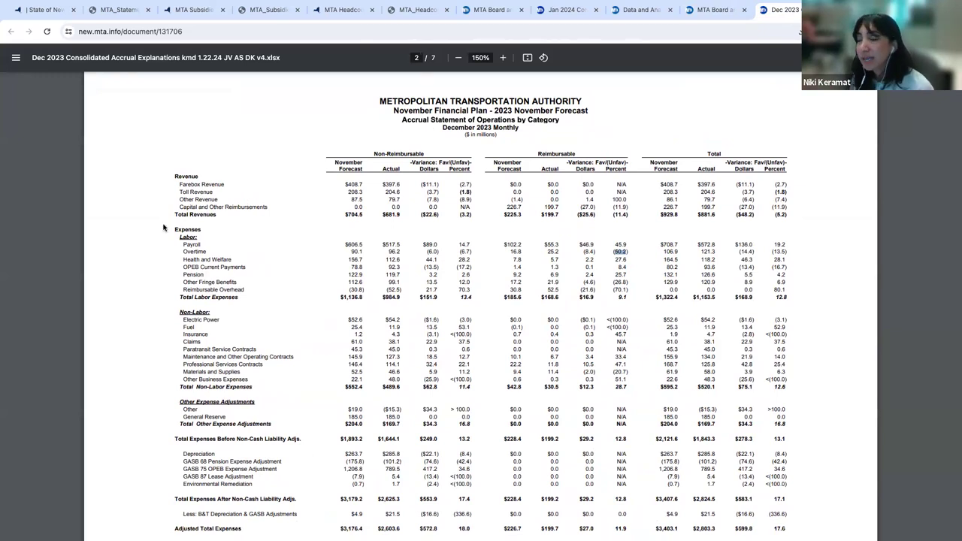
pyautogui.scroll(-1, 217, 183)
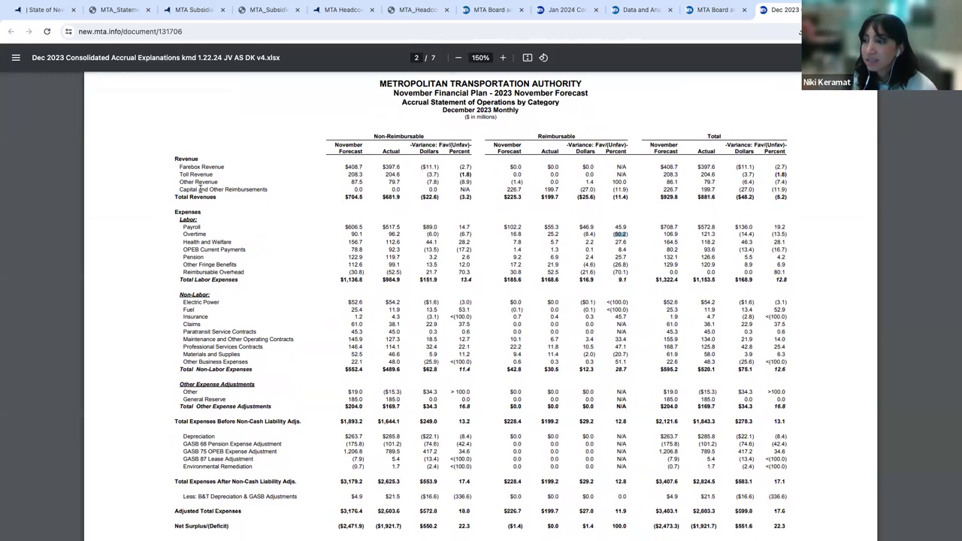
pyautogui.scroll(-1, 219, 451)
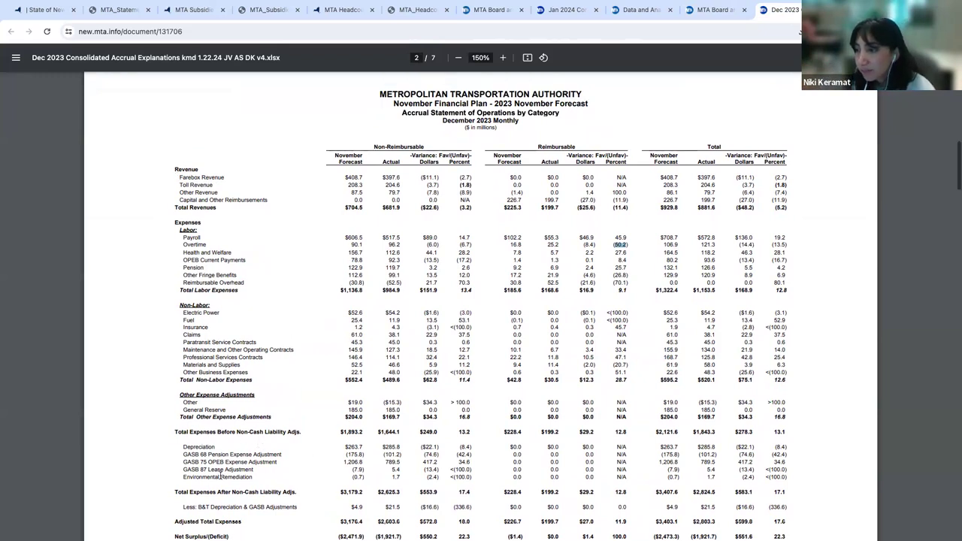
pyautogui.scroll(-2, 206, 489)
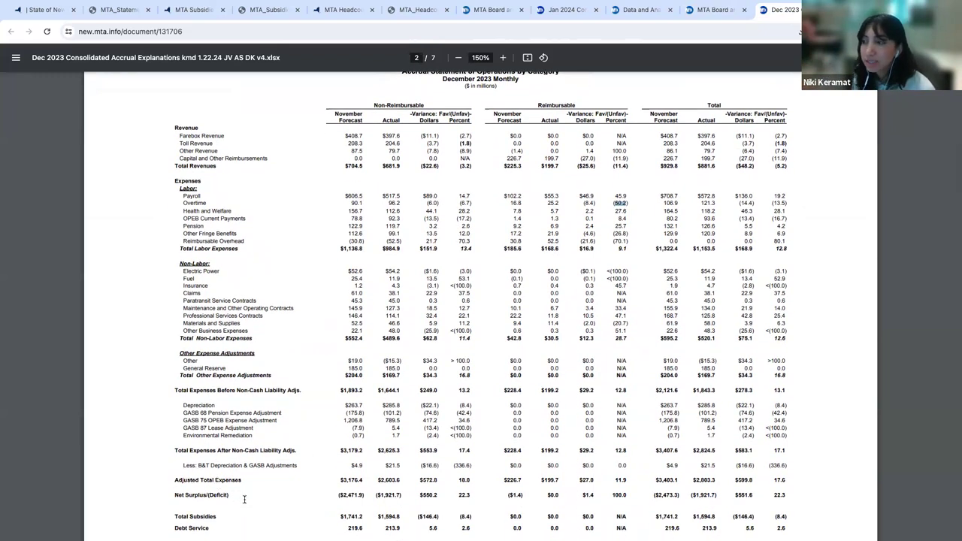
pyautogui.scroll(1, 235, 498)
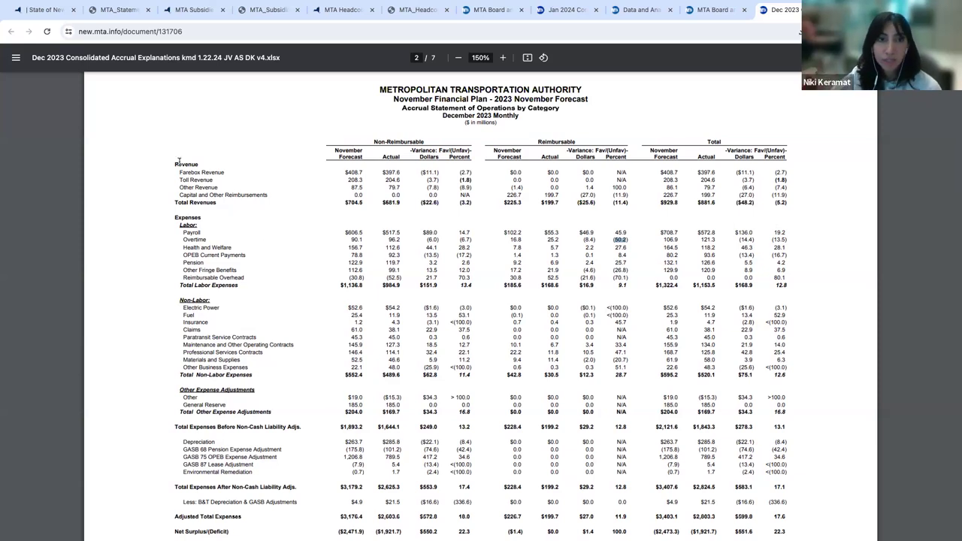
pyautogui.scroll(2, 178, 160)
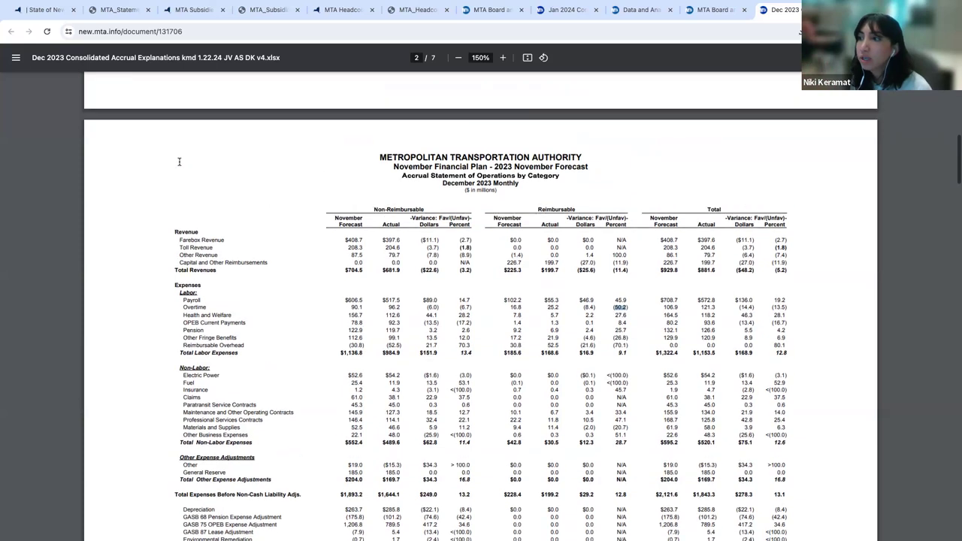
pyautogui.moveTo(268, 262); pyautogui.dragTo(173, 260)
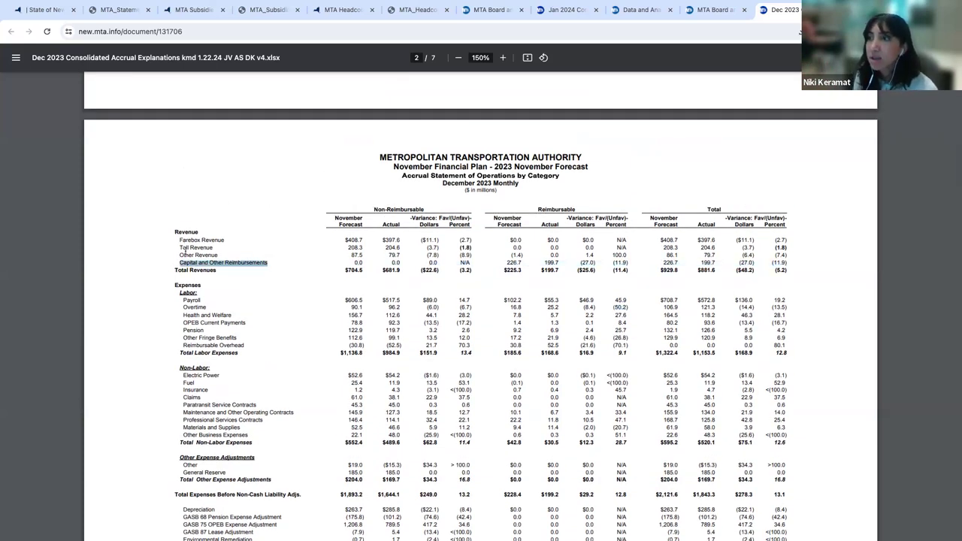
pyautogui.scroll(-1, 180, 249)
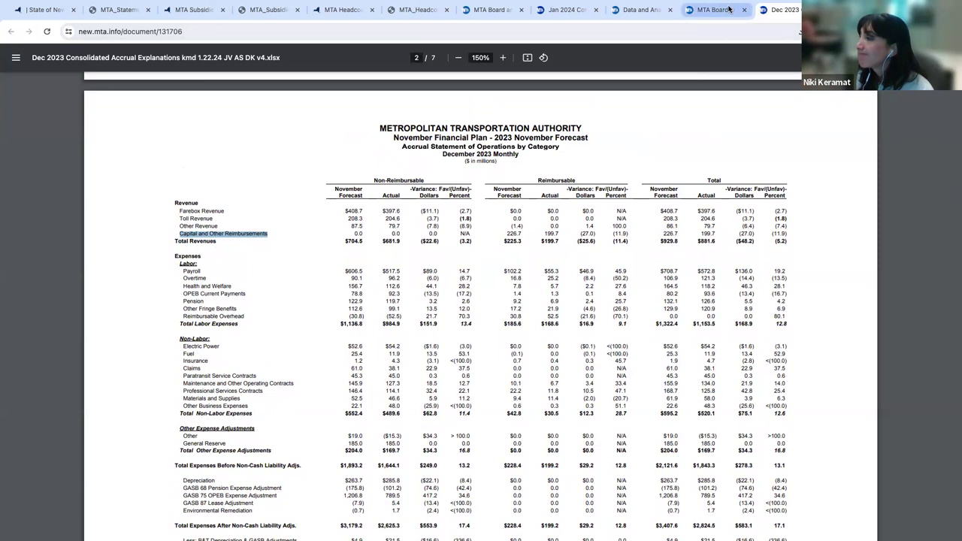
# Glance at the Statement of Operations overview PDF and review the About details of the MTA Subsidies: Beginning 2019 dataset
pyautogui.click(117, 11)
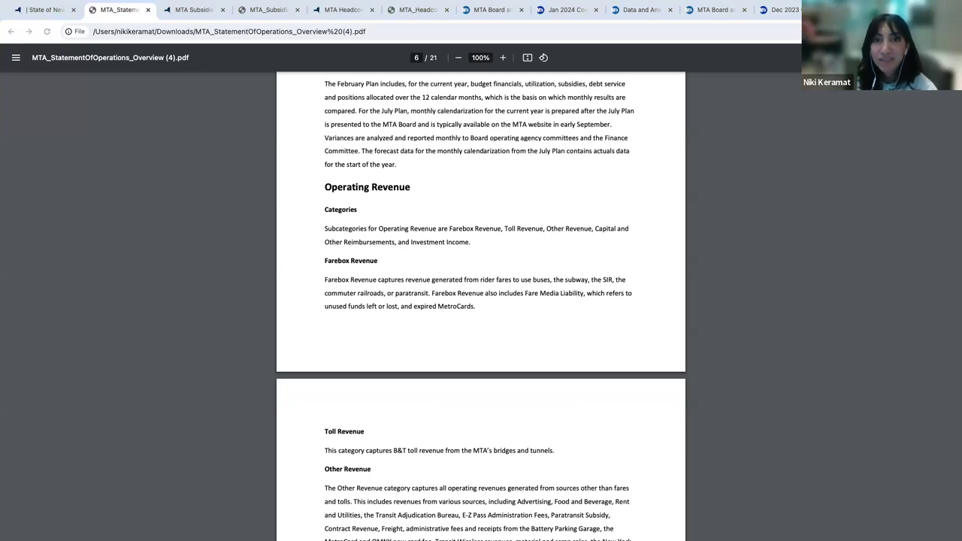
pyautogui.click(210, 11)
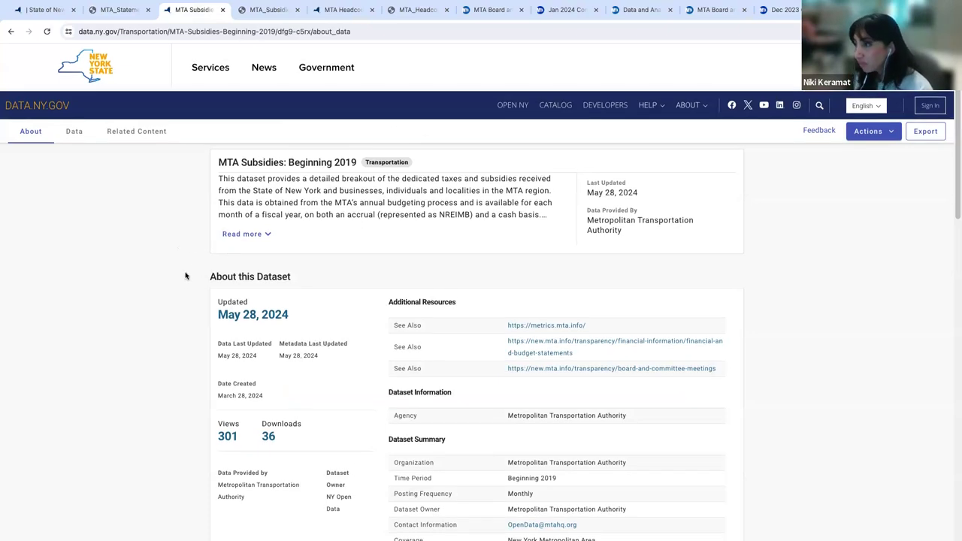
pyautogui.scroll(-3, 189, 285)
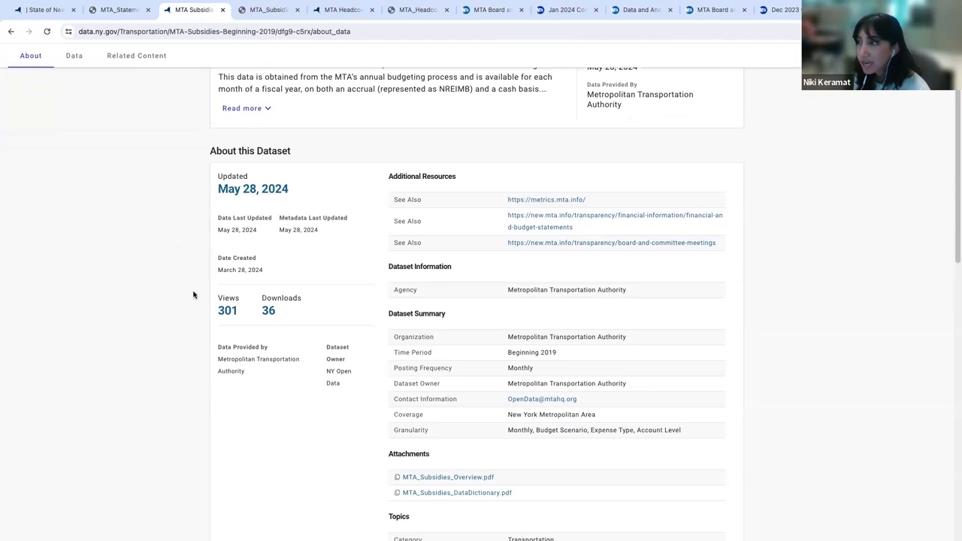
pyautogui.scroll(3, 192, 295)
pyautogui.scroll(-1, 192, 295)
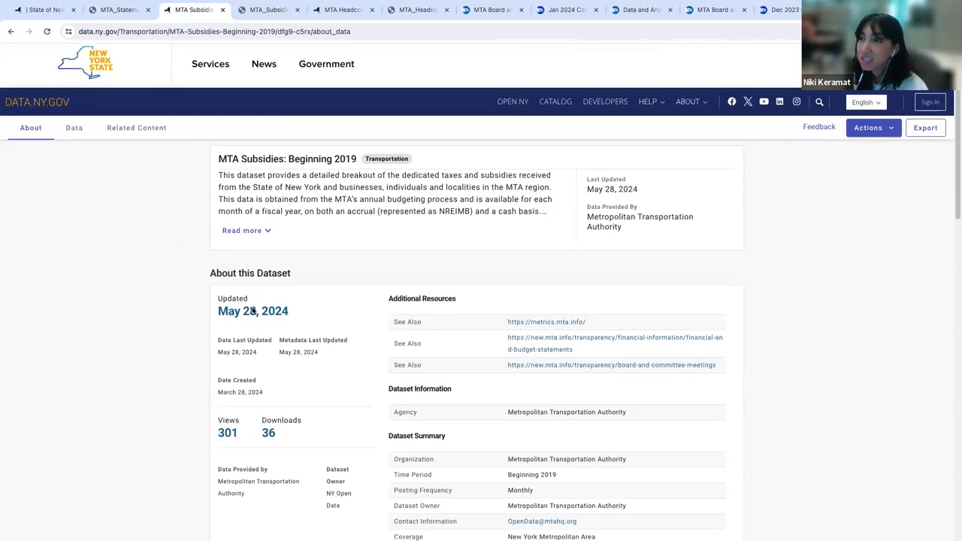
# Open the data preview of the MTA Subsidies dataset and browse its rows and category columns
pyautogui.click(81, 133)
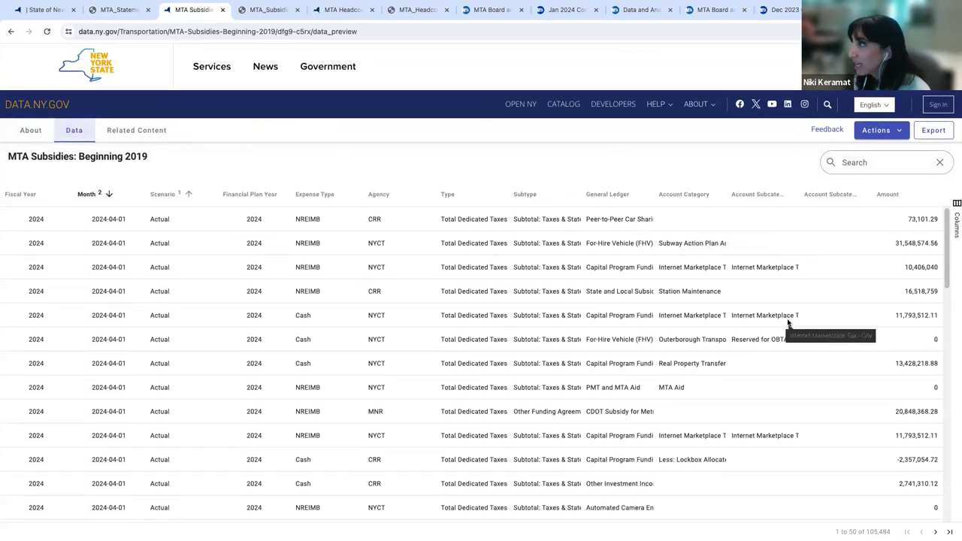
pyautogui.scroll(-5, 504, 307)
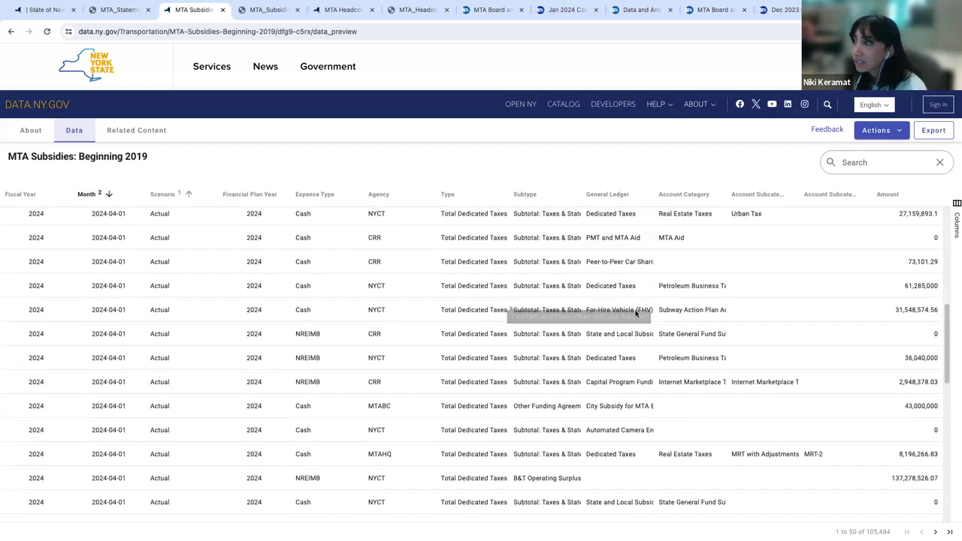
pyautogui.scroll(-10, 637, 359)
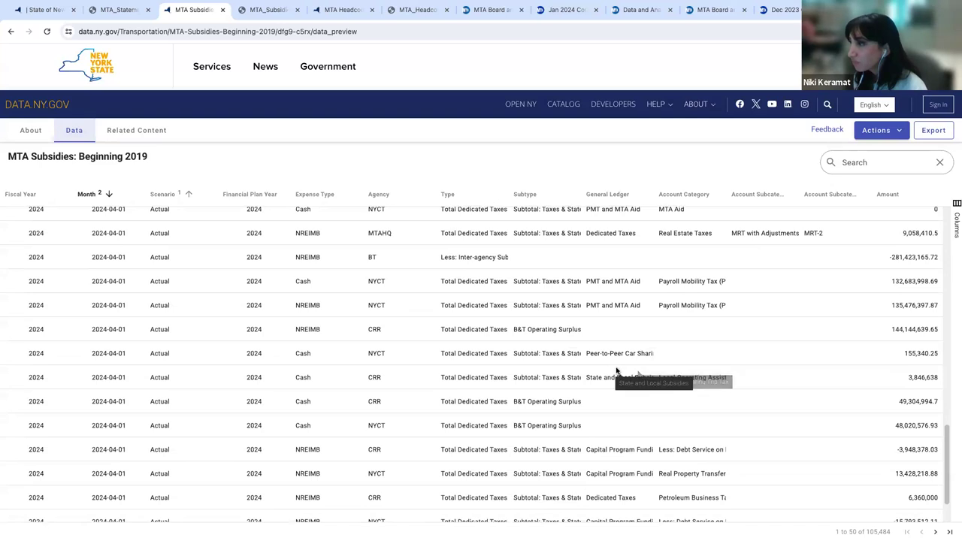
pyautogui.scroll(-5, 623, 371)
pyautogui.scroll(2, 490, 330)
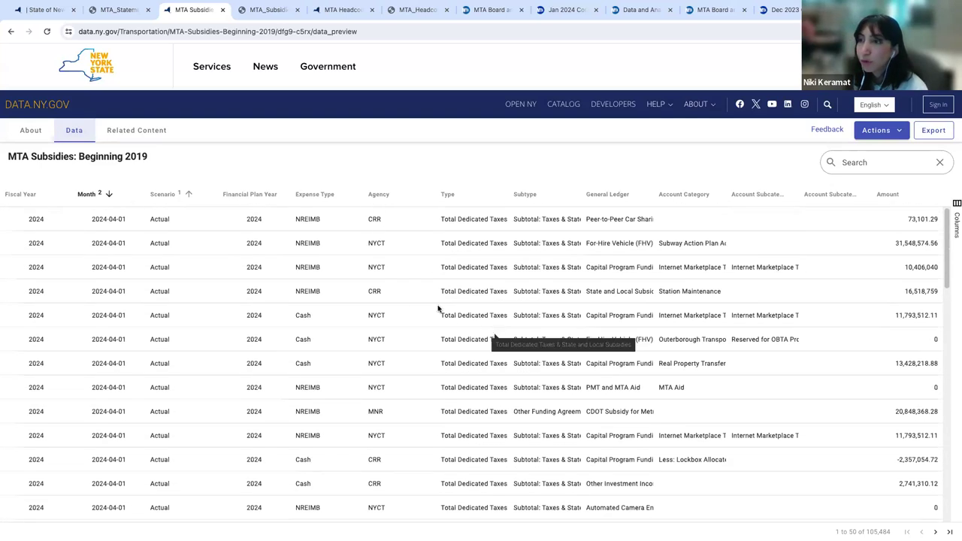
# Consult the Connecticut Department of Transportation (CDOT) Subsidy for Metro-North Railroad section in the MTA Subsidies overview PDF
pyautogui.click(265, 13)
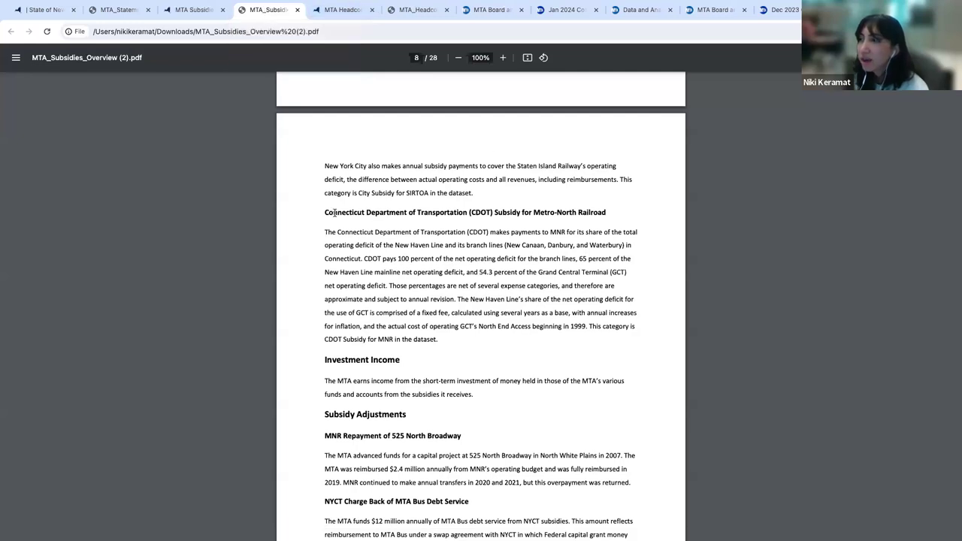
pyautogui.scroll(1, 331, 227)
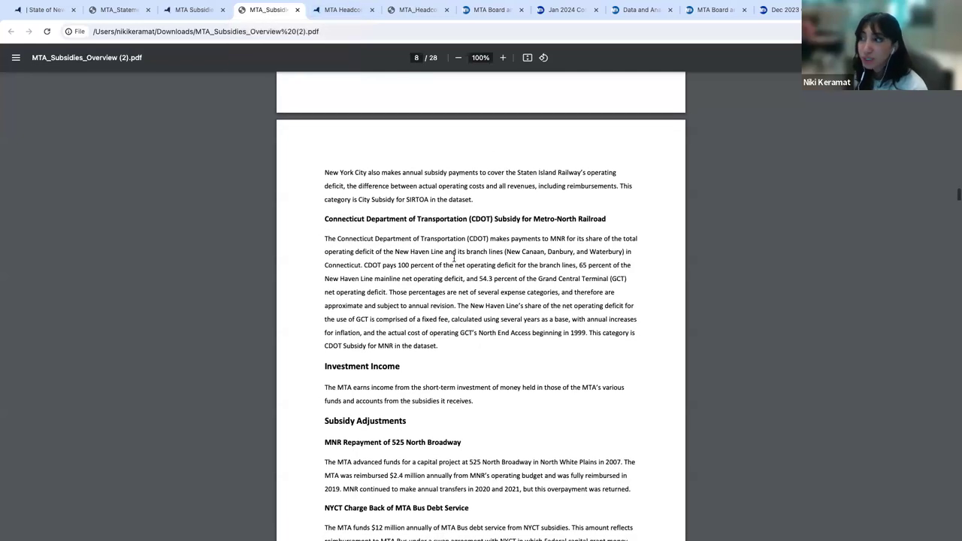
pyautogui.scroll(-1, 467, 270)
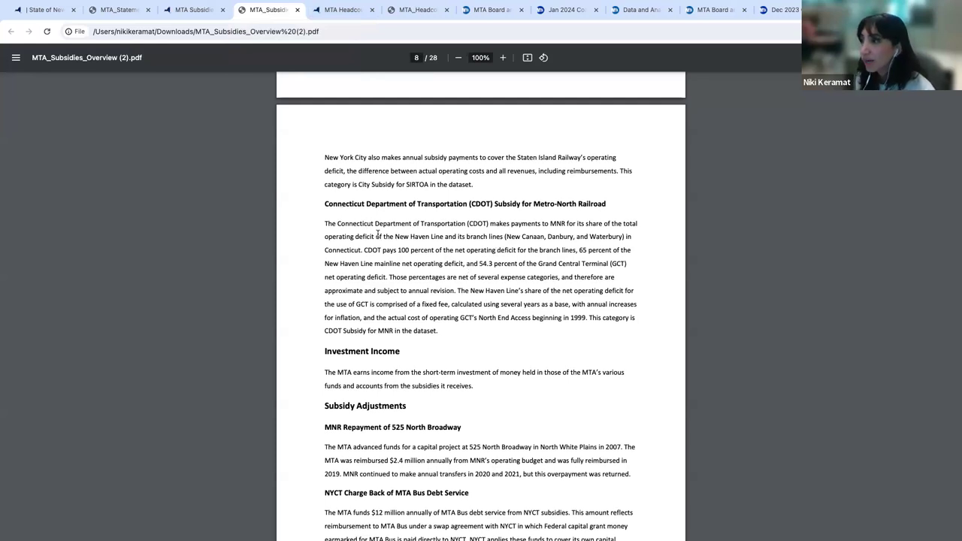
pyautogui.scroll(-1, 383, 234)
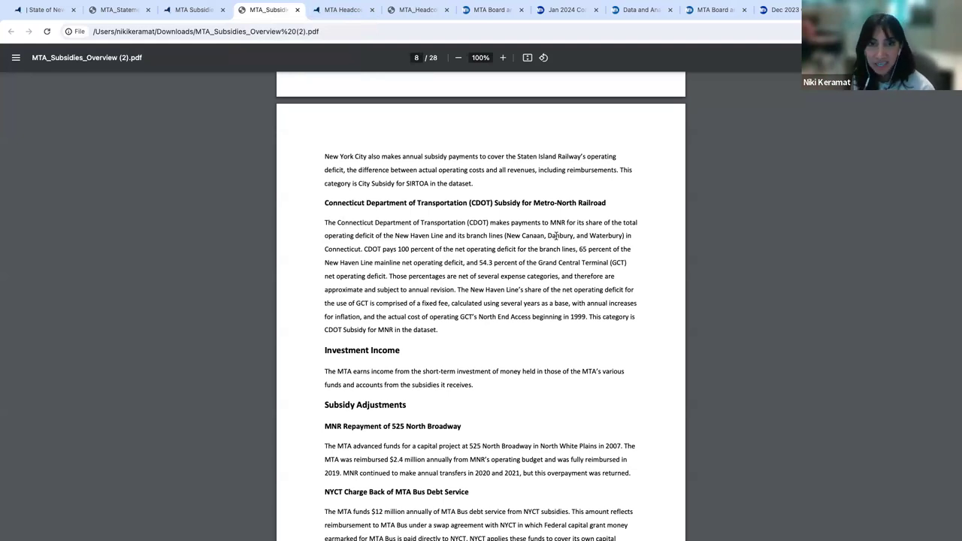
# Return to the MTA Subsidies: Beginning 2019 dataset and create a new visualization from it without signing in
pyautogui.click(181, 9)
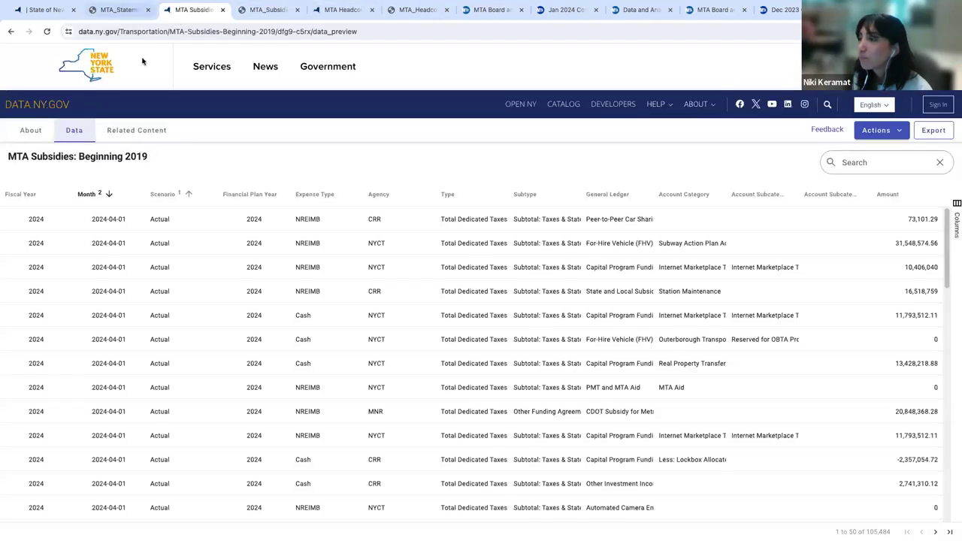
pyautogui.click(897, 133)
pyautogui.moveTo(774, 175)
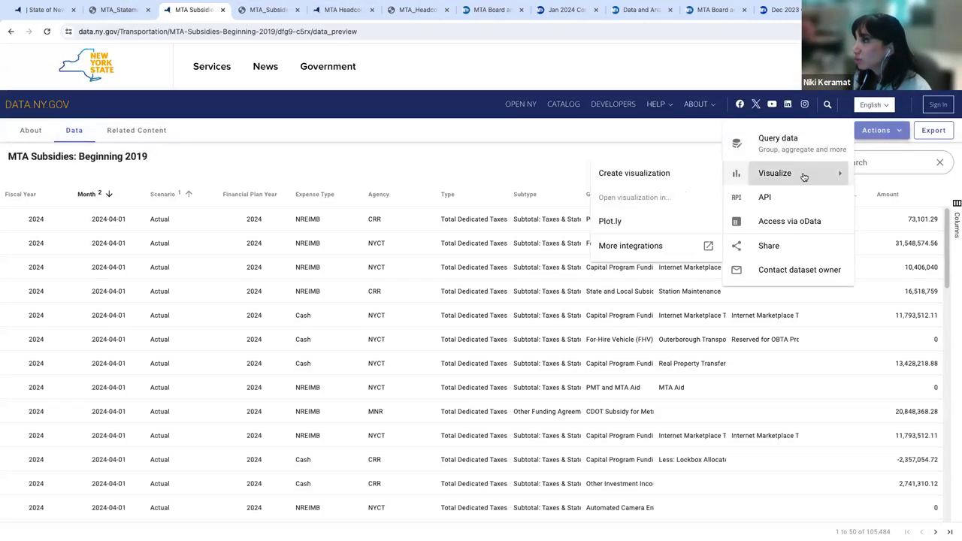
pyautogui.click(687, 182)
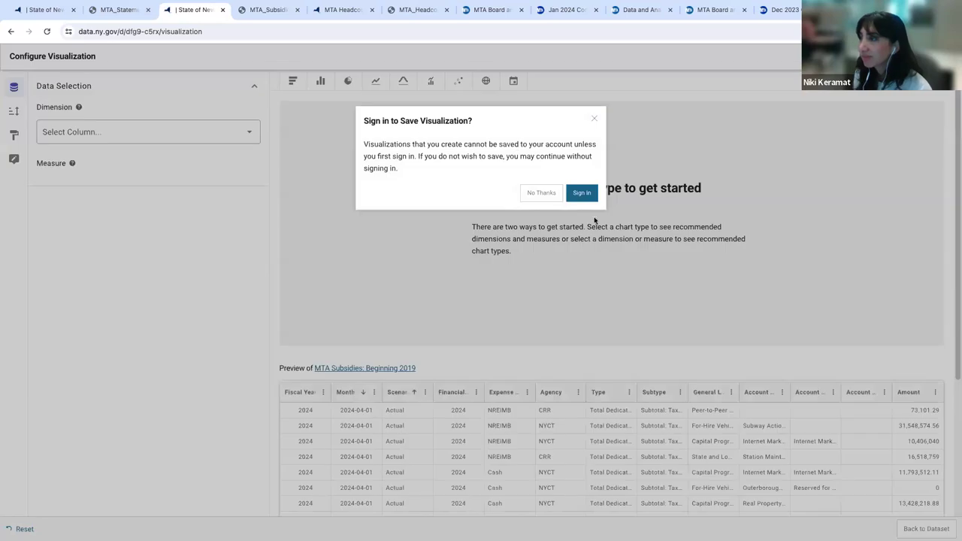
pyautogui.click(547, 193)
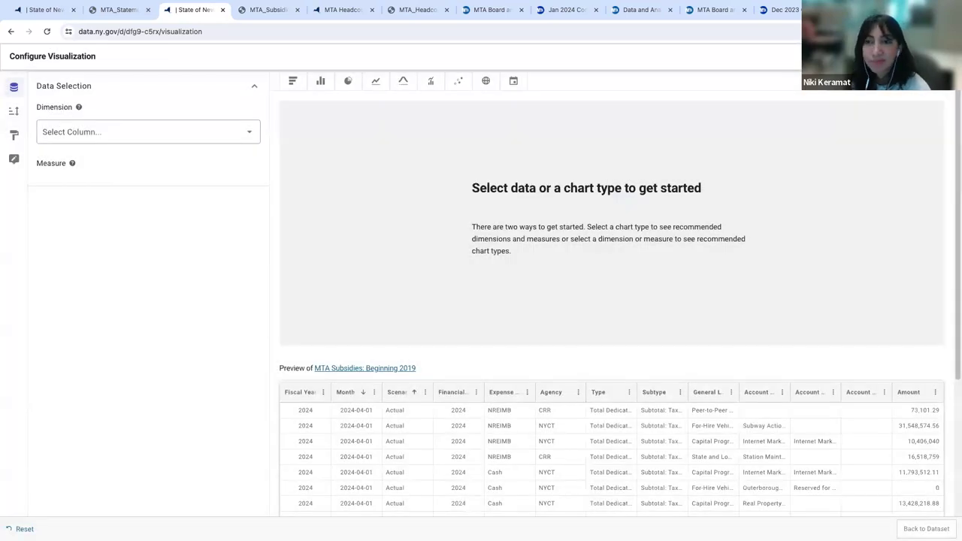
# Add a filter on the Scenario column to the subsidies visualization
pyautogui.click(871, 100)
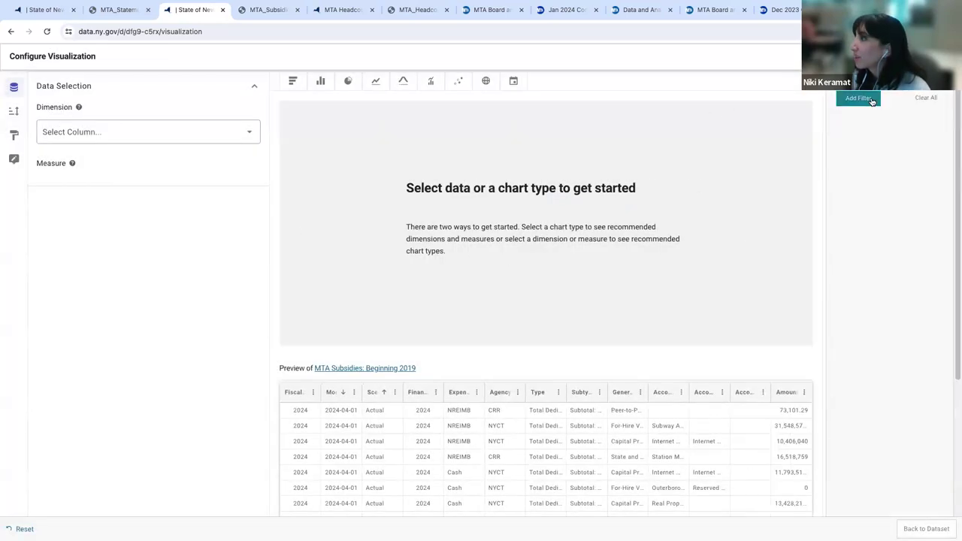
pyautogui.click(872, 100)
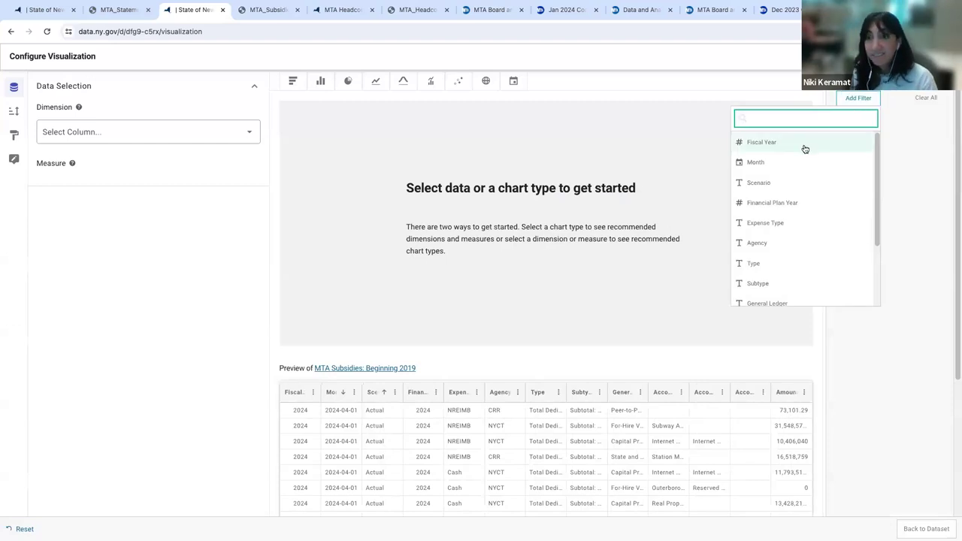
pyautogui.click(779, 186)
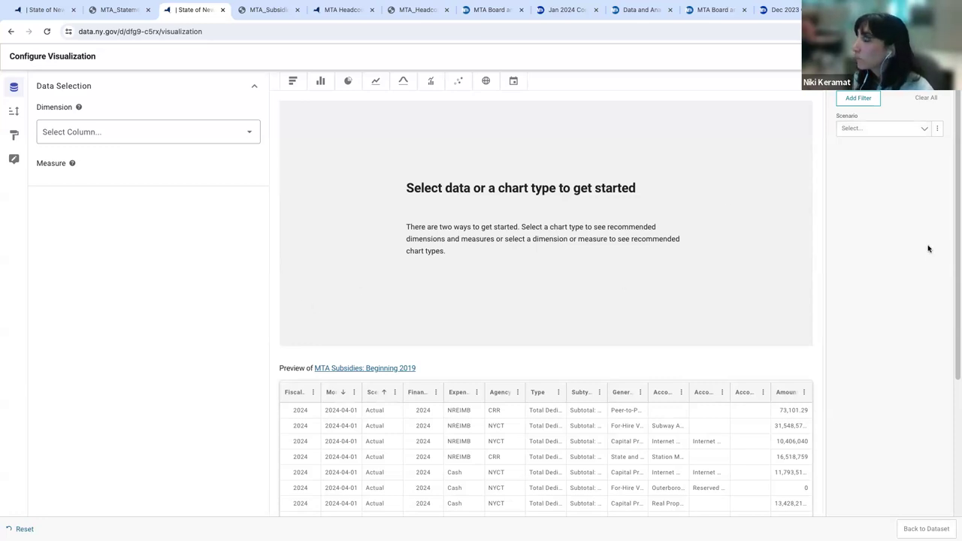
pyautogui.click(862, 102)
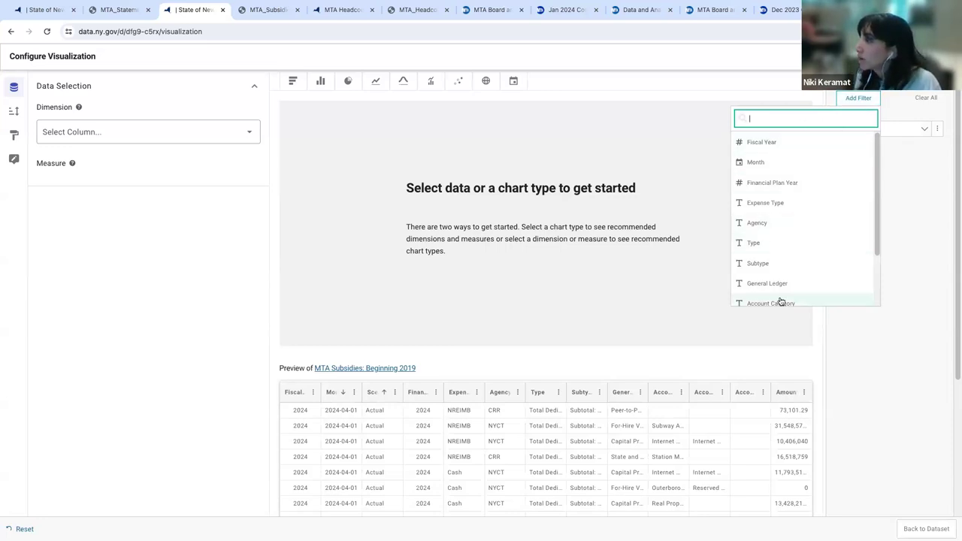
pyautogui.scroll(-2, 799, 238)
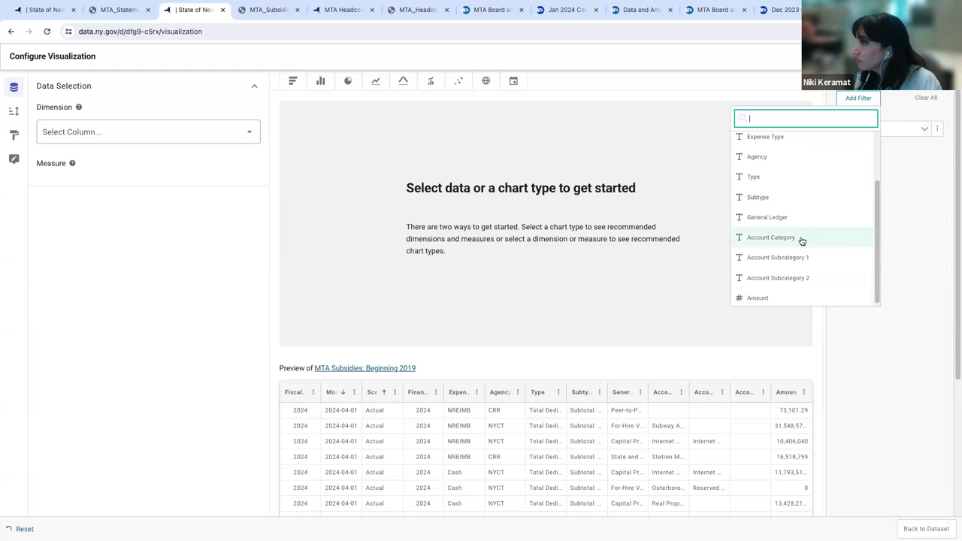
pyautogui.scroll(2, 802, 248)
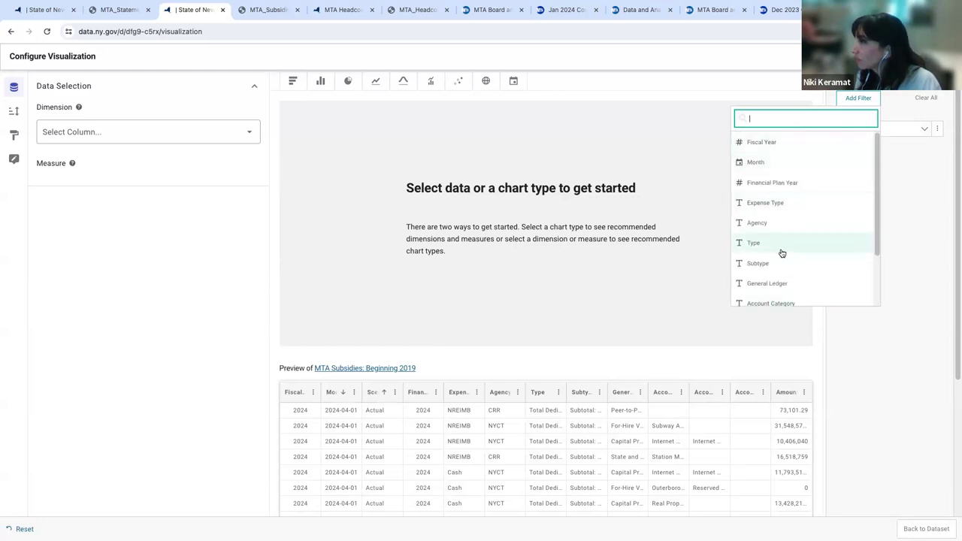
pyautogui.scroll(-2, 784, 273)
pyautogui.scroll(2, 784, 274)
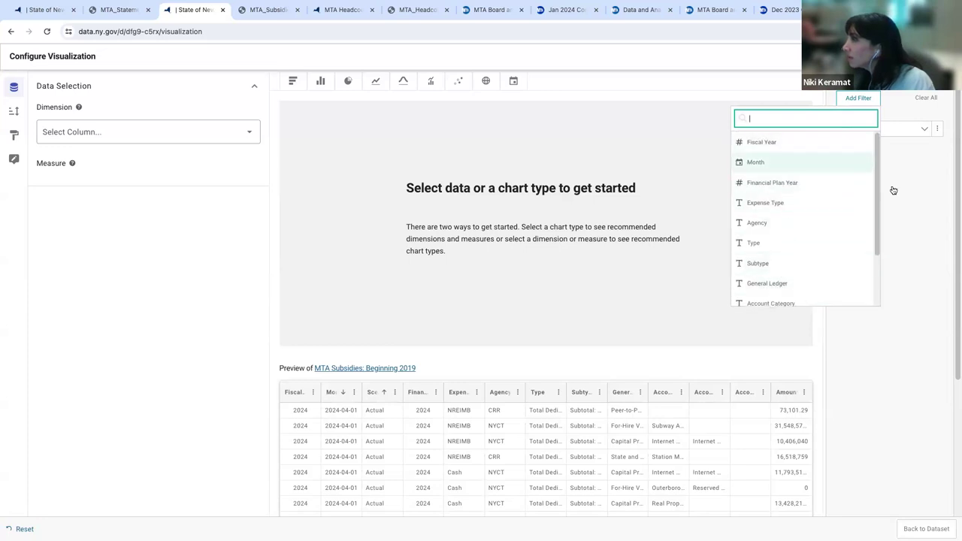
pyautogui.scroll(-3, 807, 262)
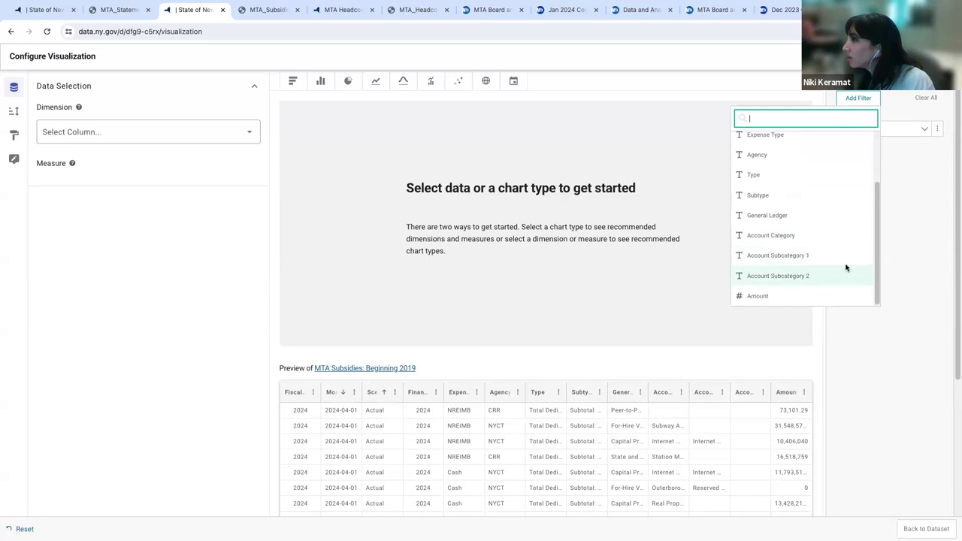
pyautogui.click(844, 272)
# Set the Scenario filter to the values Actual and Adopted Budget and apply it
pyautogui.click(869, 130)
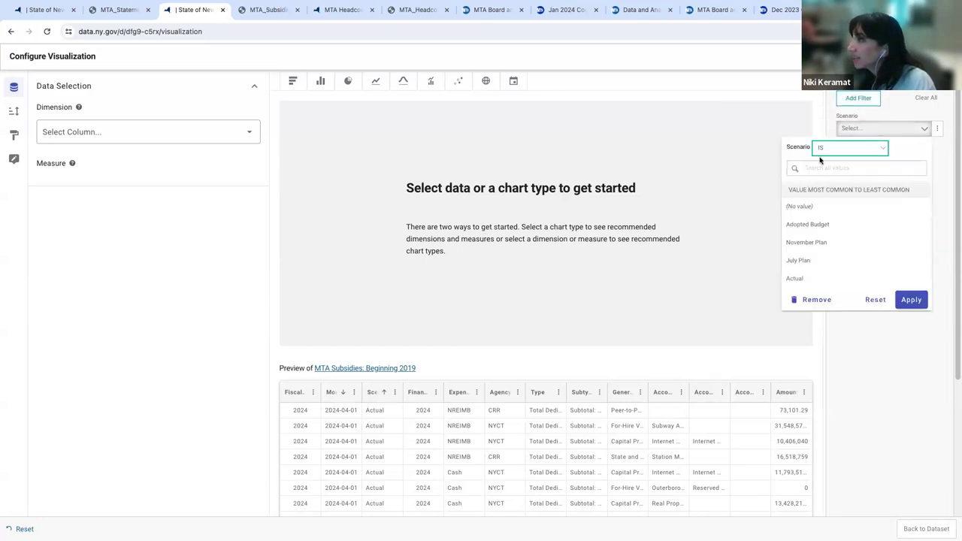
pyautogui.write('actu')
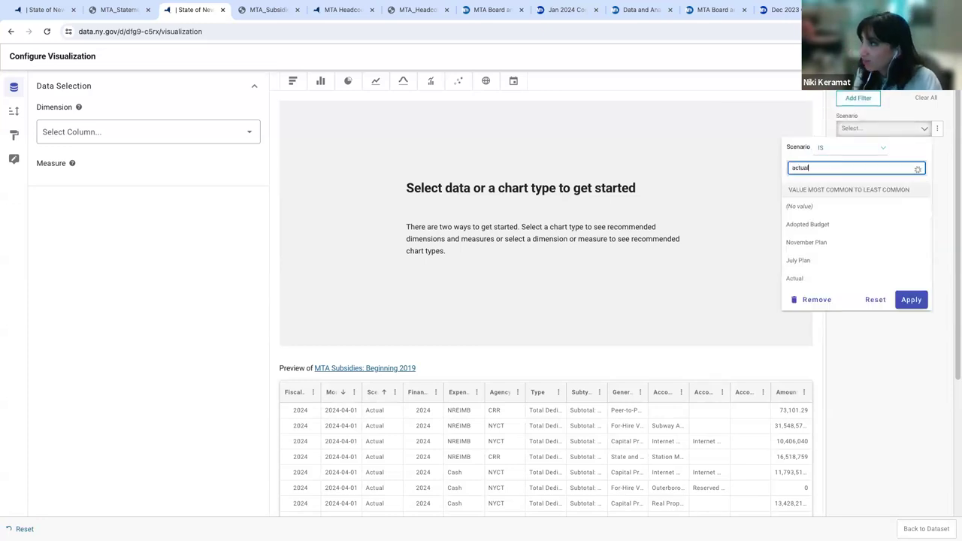
pyautogui.write('al')
pyautogui.click(824, 184)
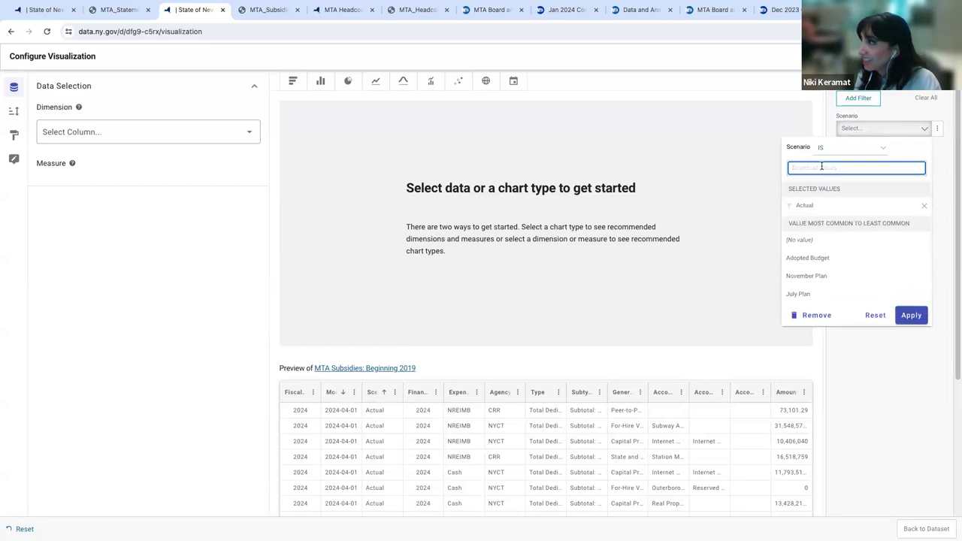
pyautogui.click(836, 263)
pyautogui.click(909, 314)
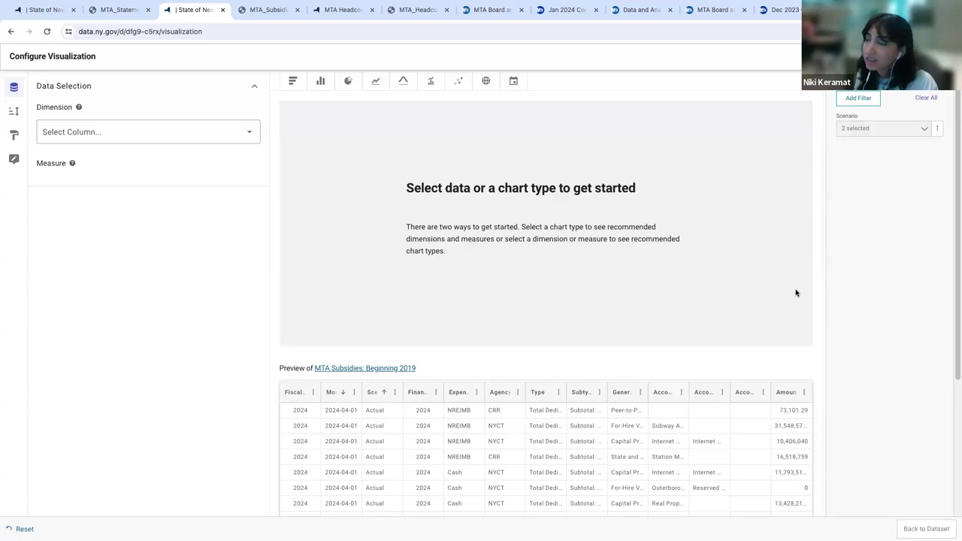
# Add a second filter on the Financial Plan Year column
pyautogui.click(857, 98)
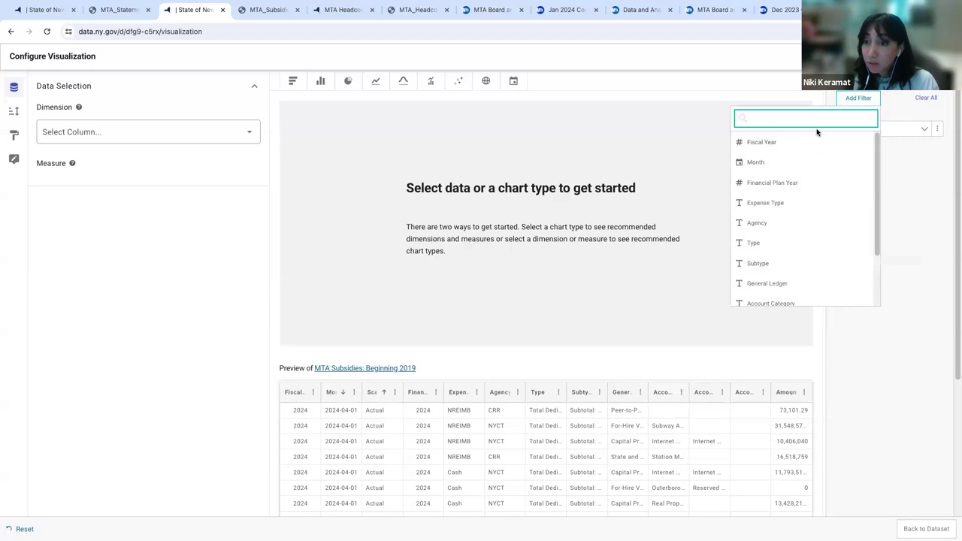
pyautogui.write('equal')
pyautogui.press('BackSpace')
pyautogui.press('BackSpace')
pyautogui.press('BackSpace')
pyautogui.press('BackSpace')
pyautogui.press('BackSpace')
pyautogui.click(872, 183)
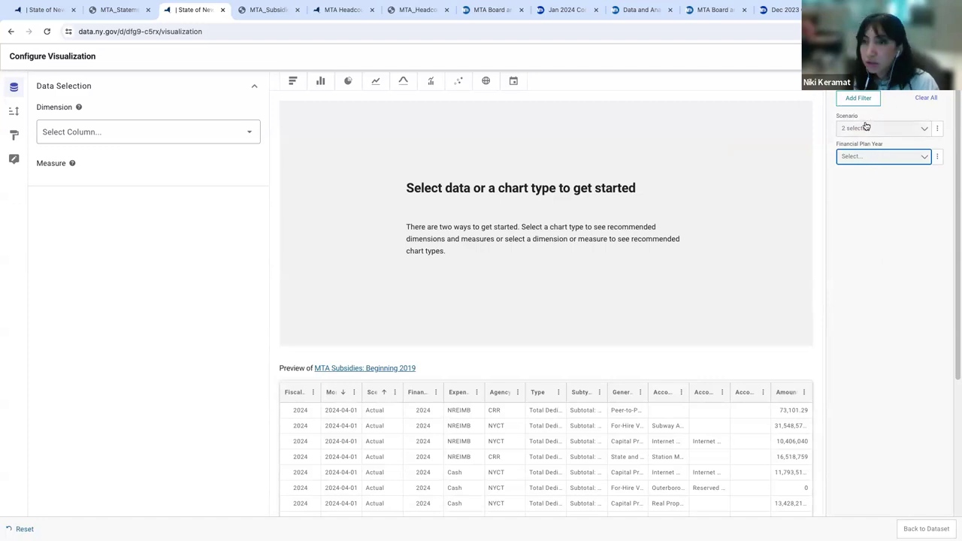
# Set the Financial Plan Year filter to is equal to 2023 and apply it
pyautogui.click(888, 158)
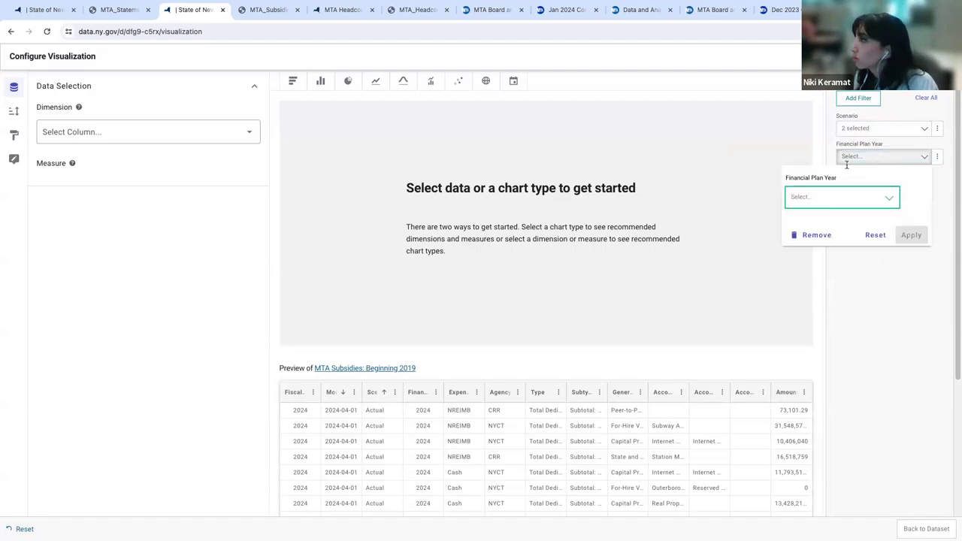
pyautogui.click(823, 200)
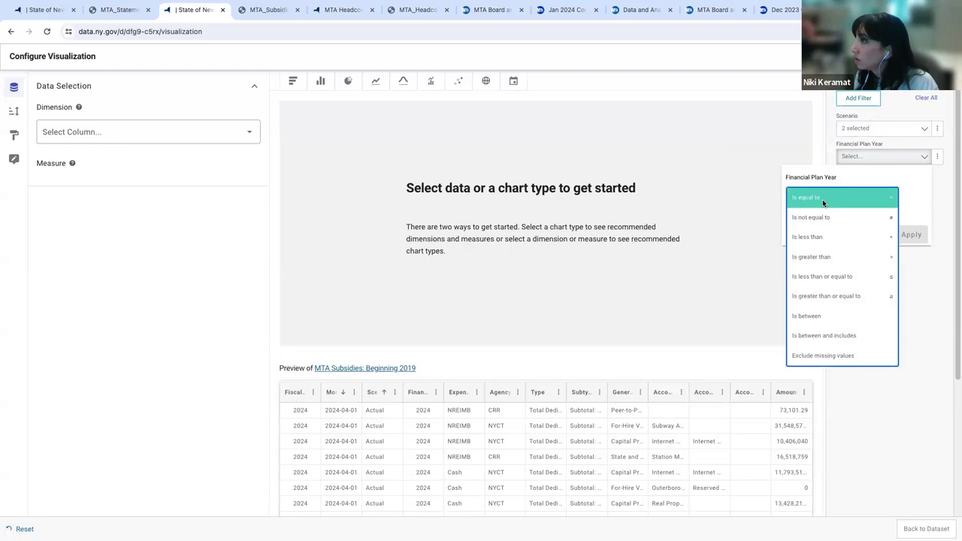
pyautogui.click(822, 199)
pyautogui.click(819, 215)
pyautogui.write('2023')
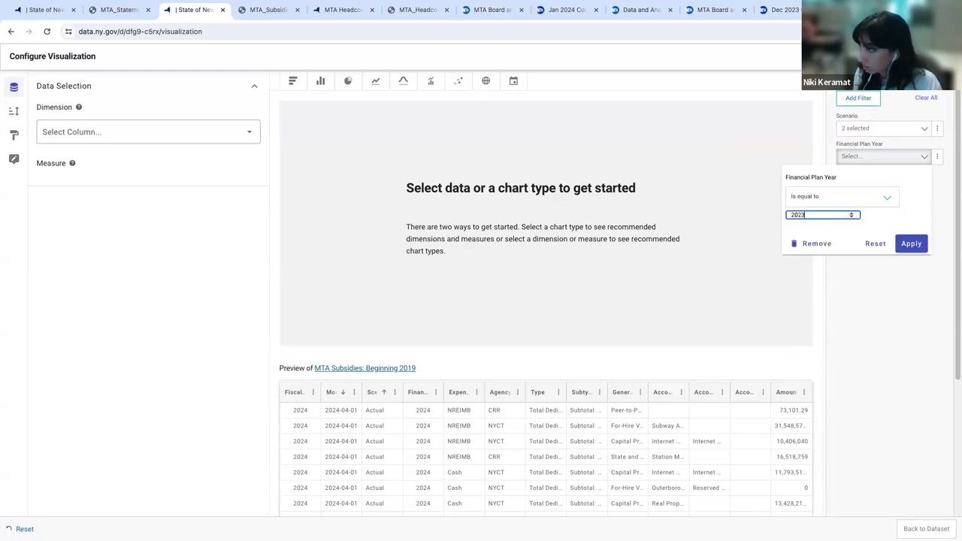
pyautogui.press('Return')
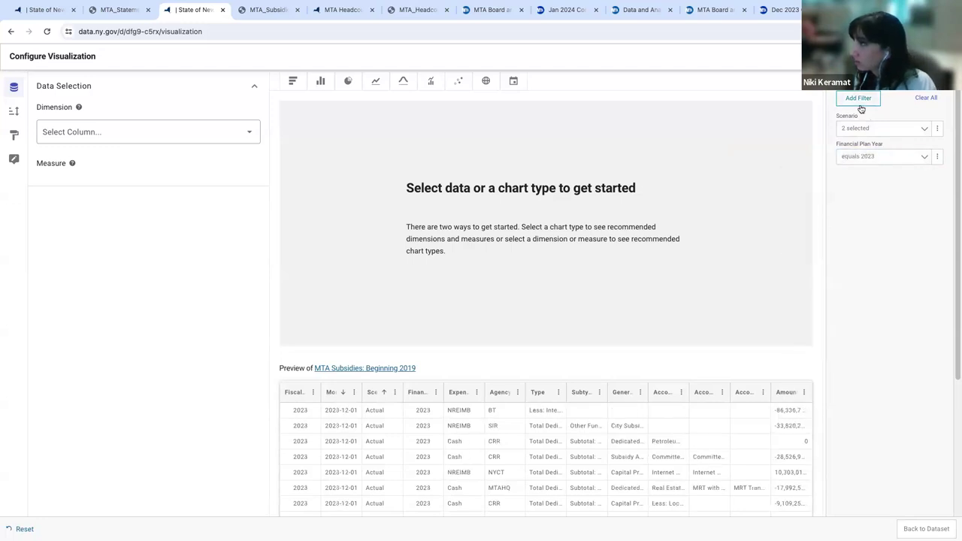
# Plot the filtered subsidies data as a timeline chart
pyautogui.click(860, 104)
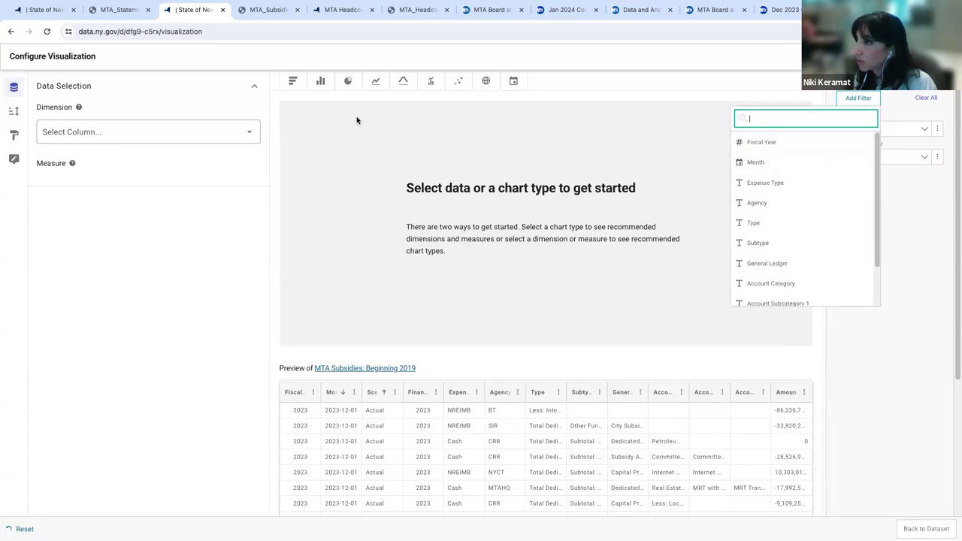
pyautogui.press('Escape')
pyautogui.click(377, 83)
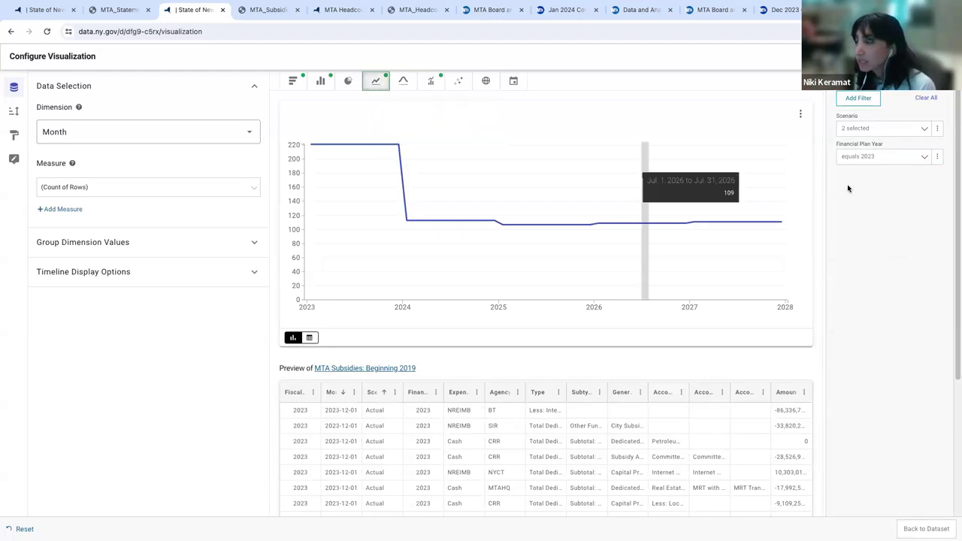
# Add a General Ledger filter limited to CDOT Subsidy for Metro-North Railroad and apply it
pyautogui.click(877, 104)
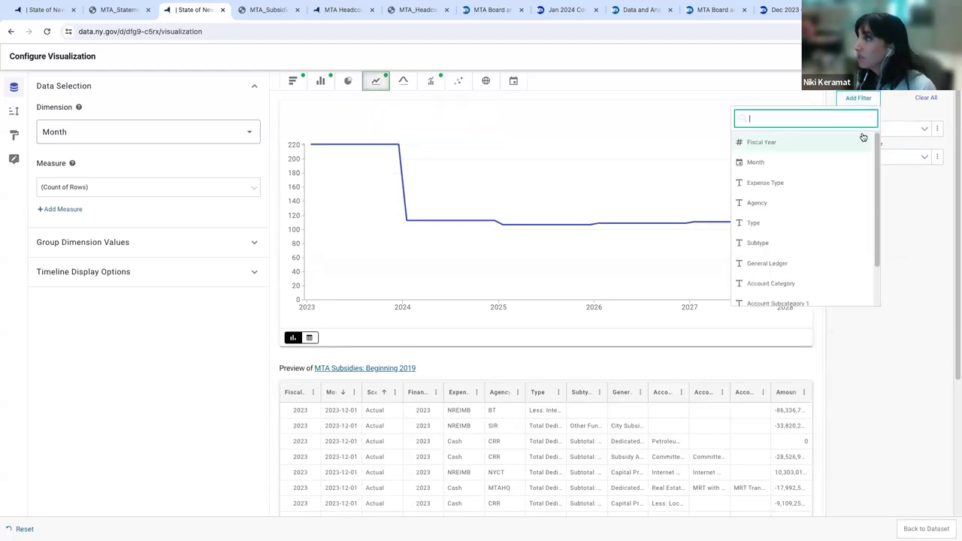
pyautogui.click(789, 262)
pyautogui.click(857, 184)
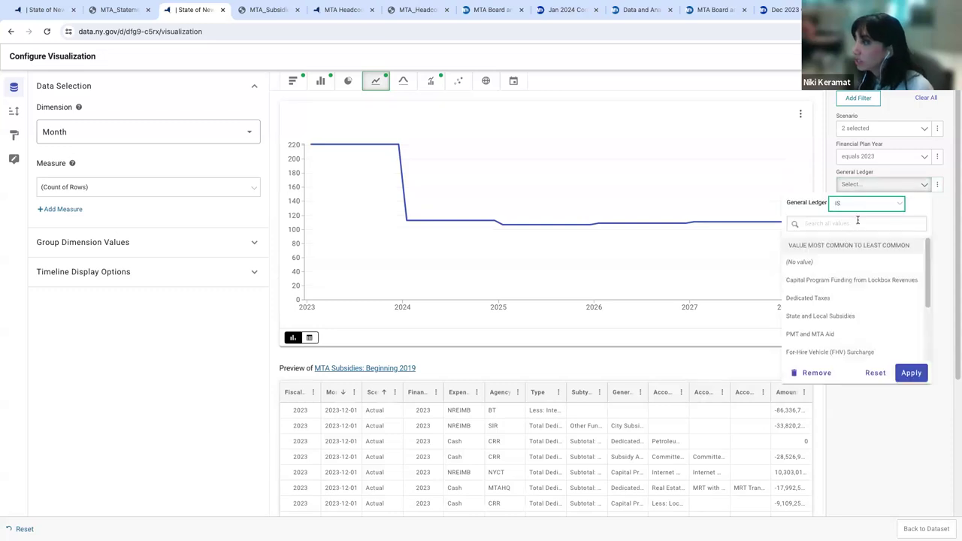
pyautogui.write('cdot')
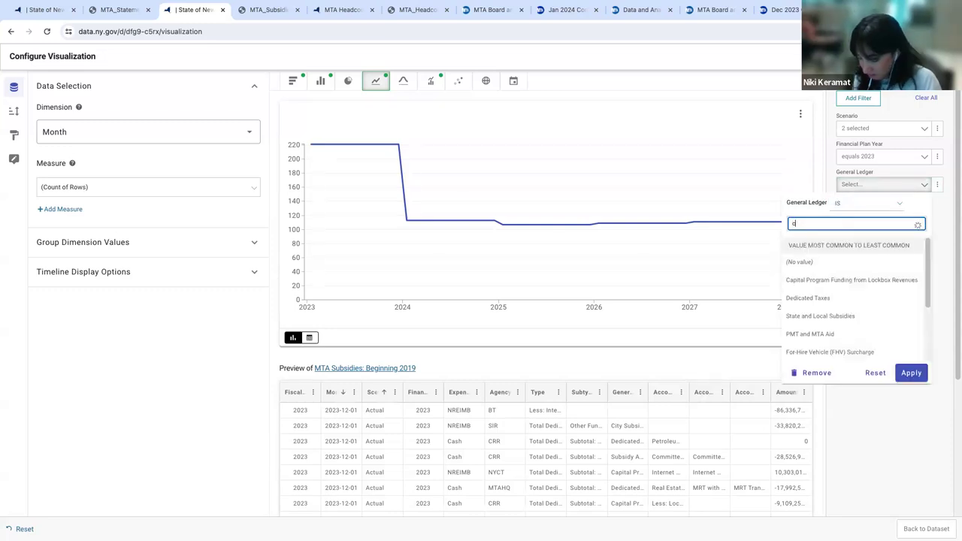
pyautogui.click(860, 241)
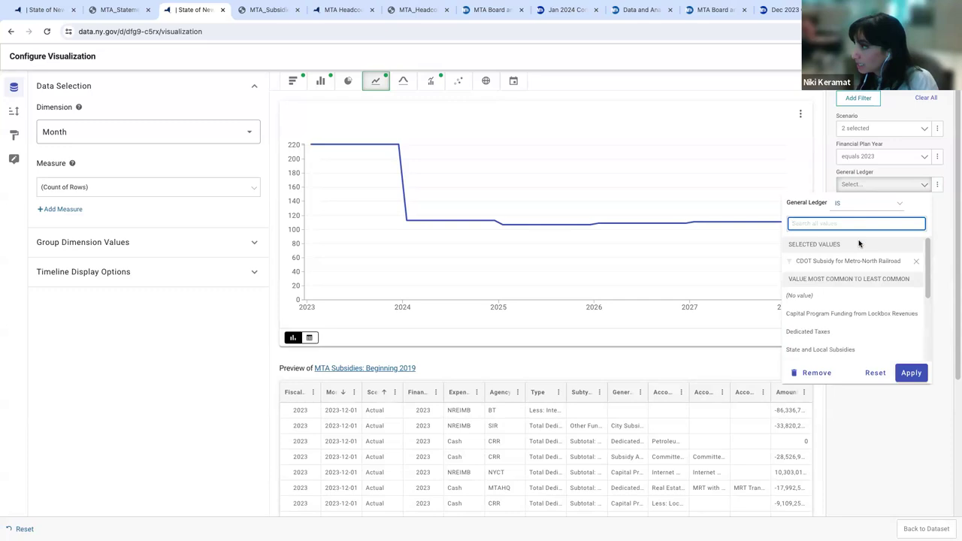
pyautogui.click(909, 374)
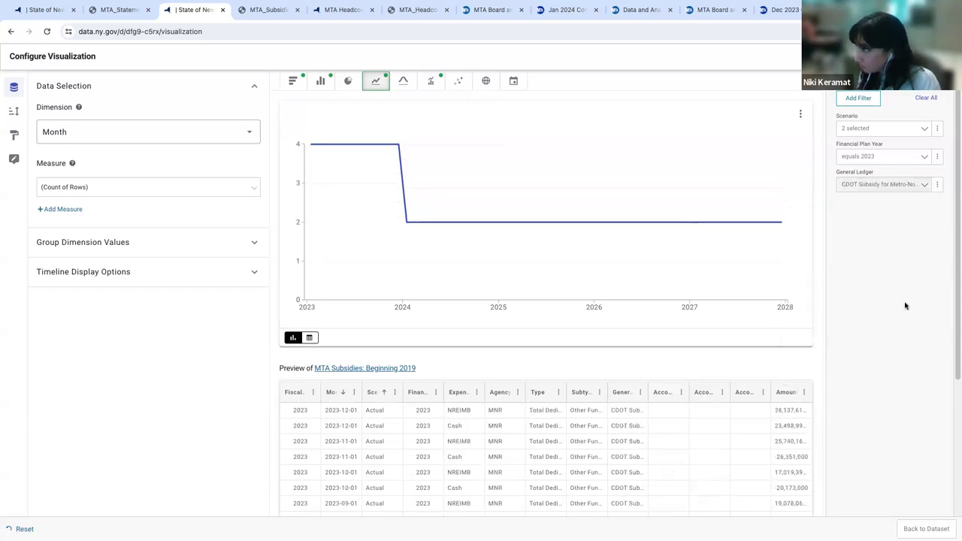
# Add an Expense Type filter limited to Cash and apply it
pyautogui.click(862, 100)
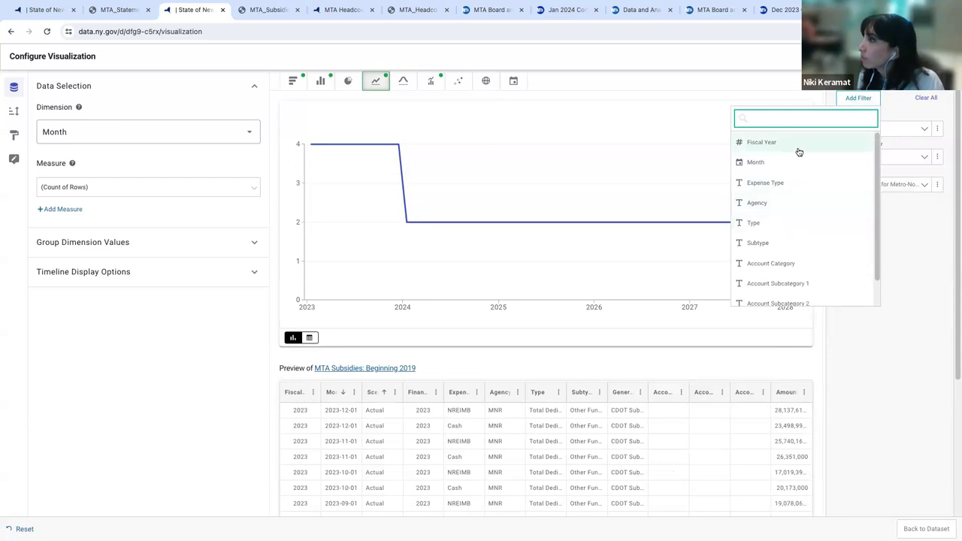
pyautogui.click(786, 185)
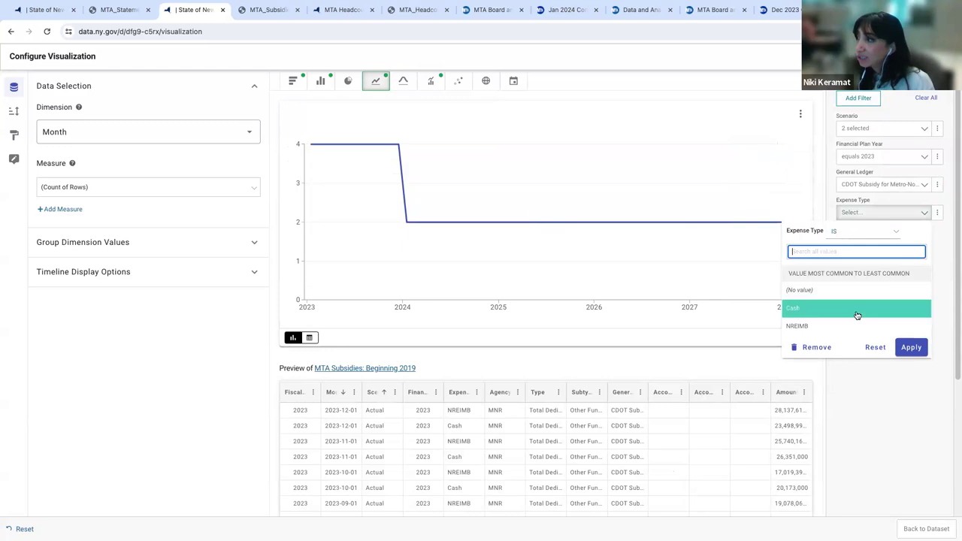
pyautogui.click(857, 309)
pyautogui.click(911, 347)
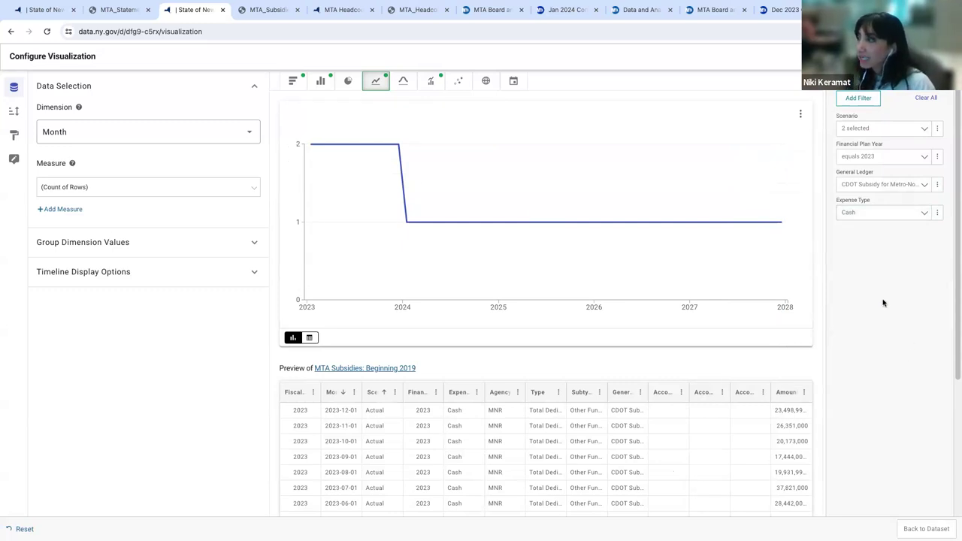
pyautogui.click(858, 99)
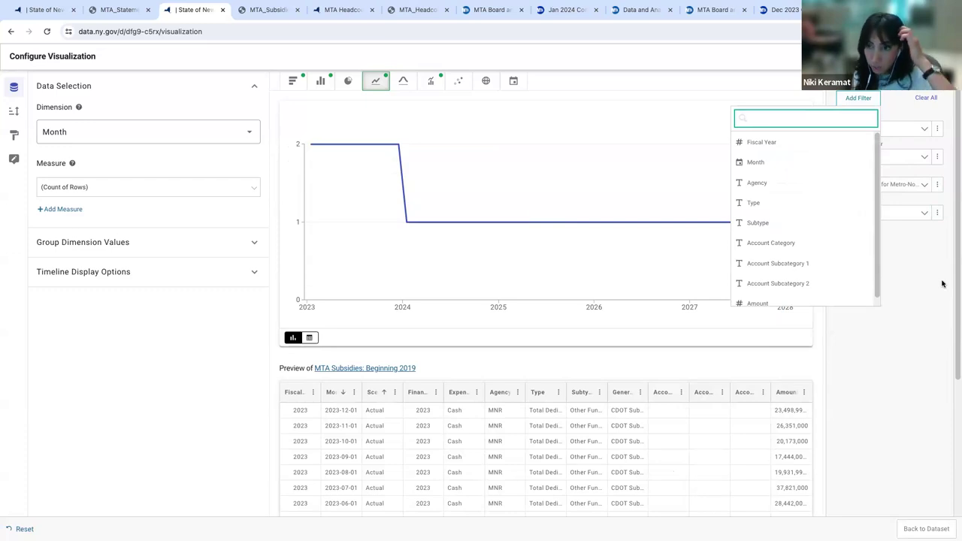
pyautogui.click(807, 159)
pyautogui.click(898, 242)
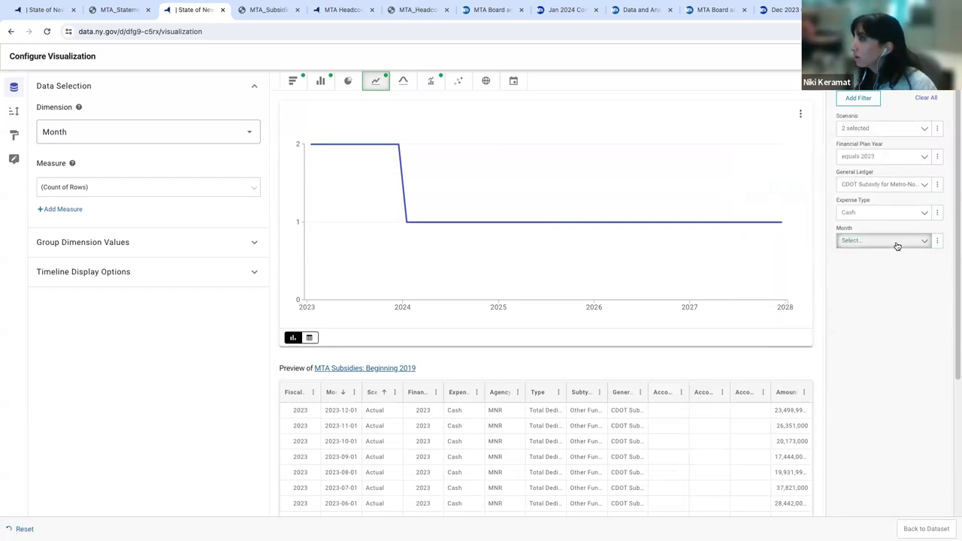
pyautogui.click(803, 346)
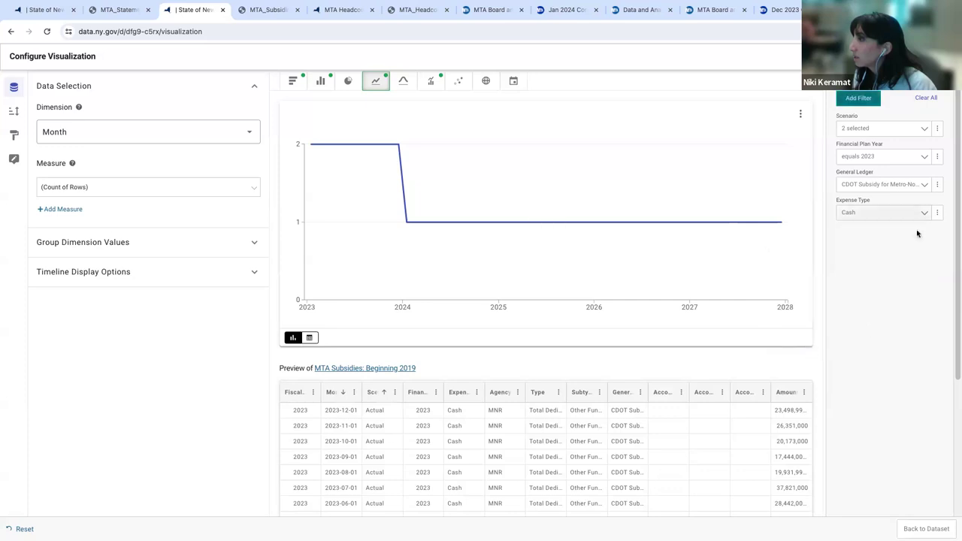
# Add a Fiscal Year filter set to is equal to 2023 and apply it
pyautogui.click(858, 97)
pyautogui.click(792, 144)
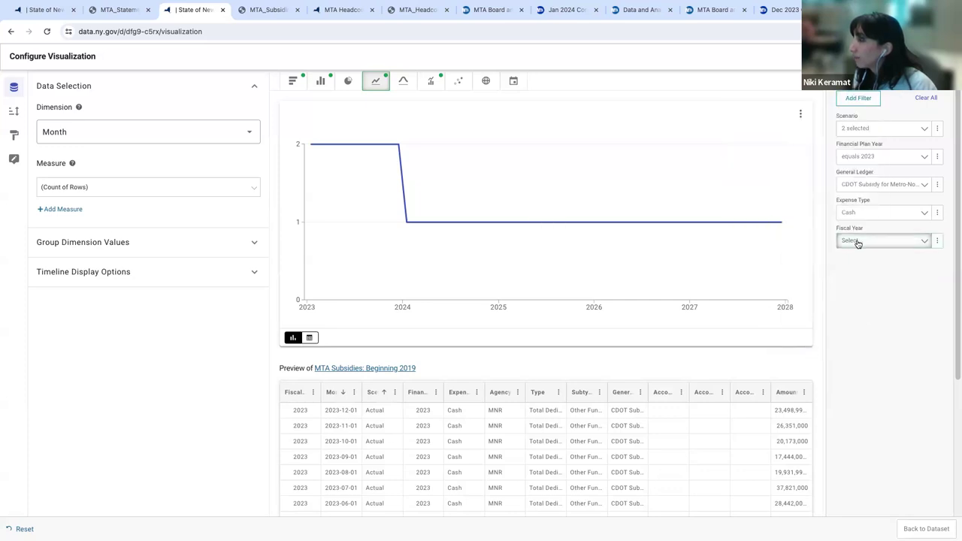
pyautogui.click(852, 241)
pyautogui.click(818, 284)
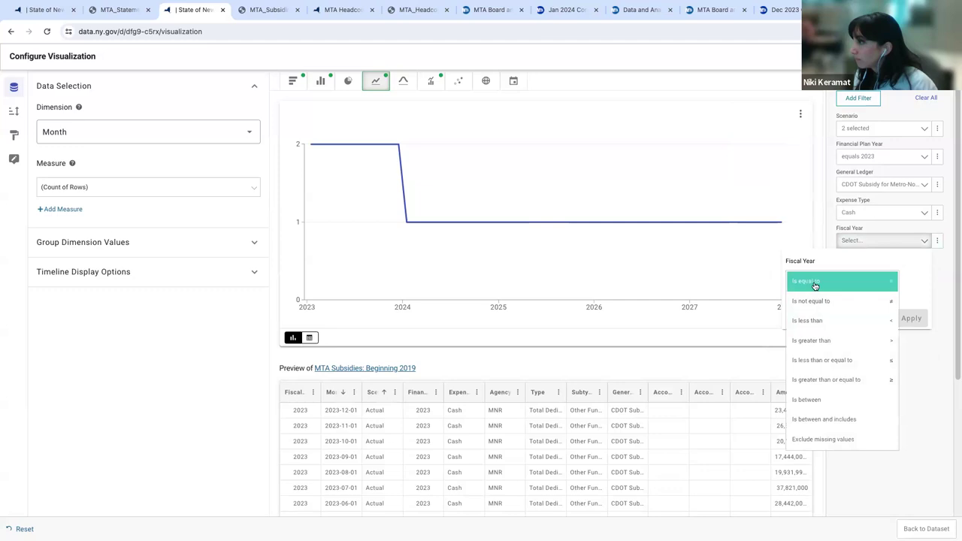
pyautogui.click(816, 283)
pyautogui.press('BackSpace')
pyautogui.press('BackSpace')
pyautogui.write('23')
pyautogui.click(911, 328)
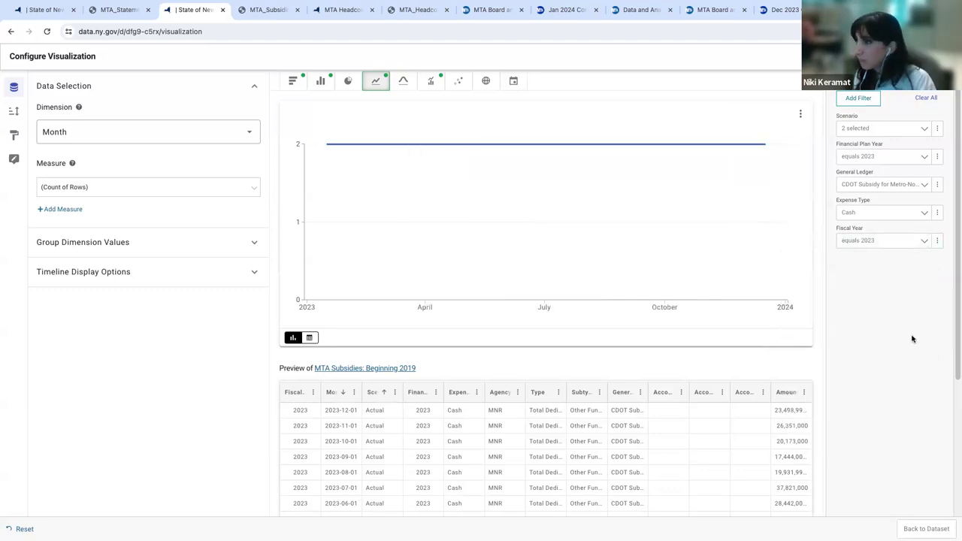
# Set the timeline chart's measure to Amount and group its dimension values by Scenario
pyautogui.click(95, 187)
pyautogui.click(88, 206)
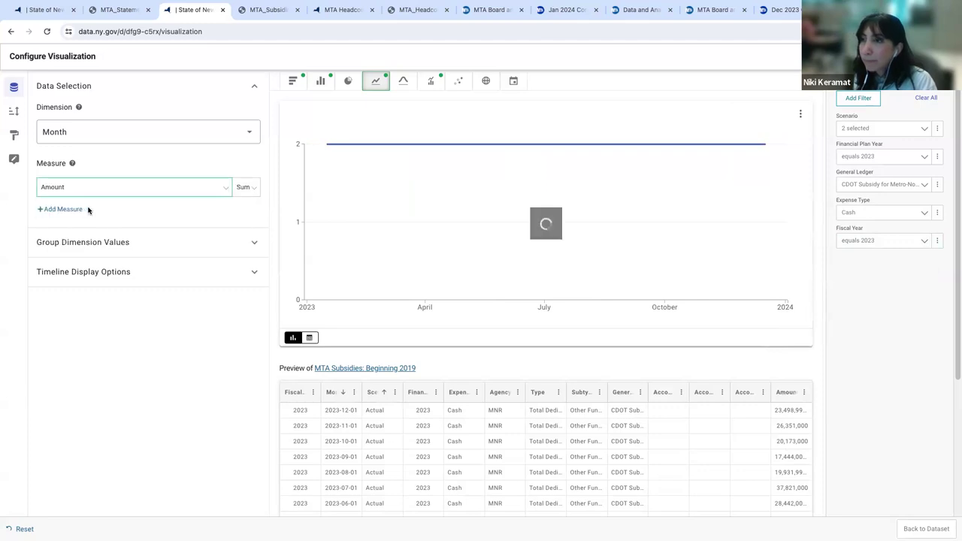
pyautogui.click(14, 110)
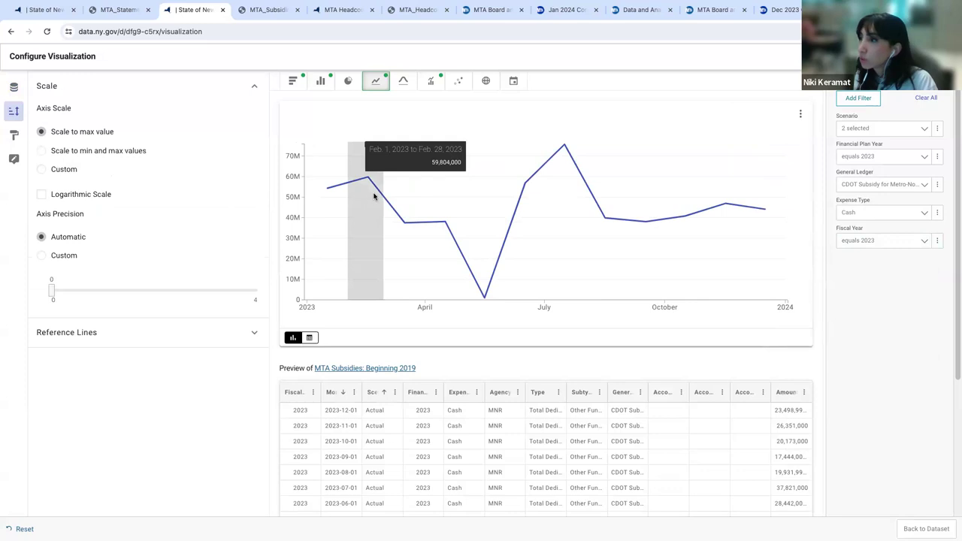
pyautogui.click(15, 136)
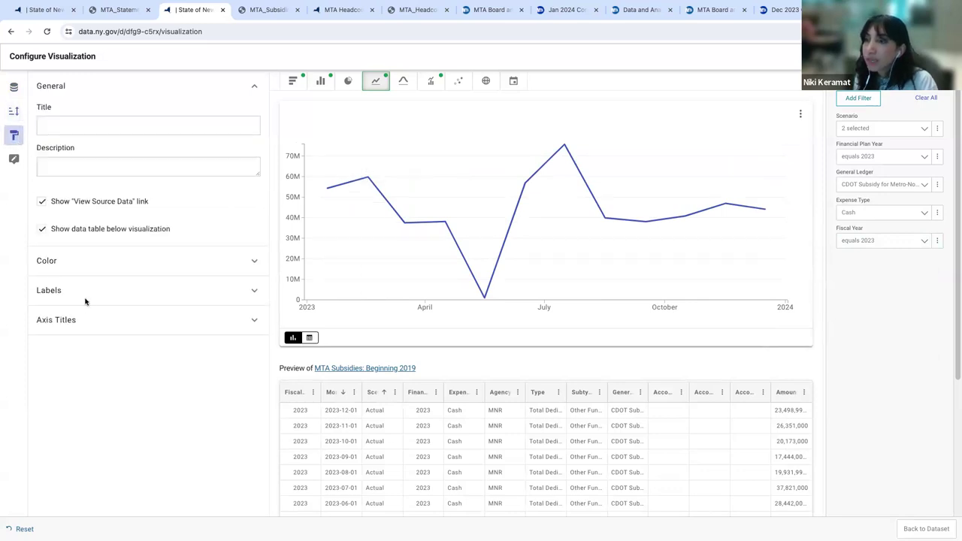
pyautogui.click(13, 87)
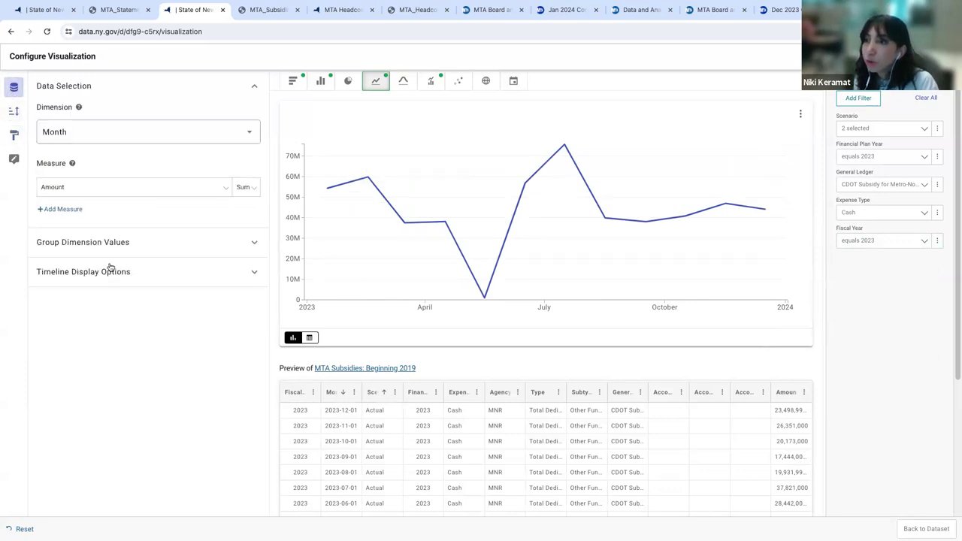
pyautogui.click(106, 241)
pyautogui.click(99, 281)
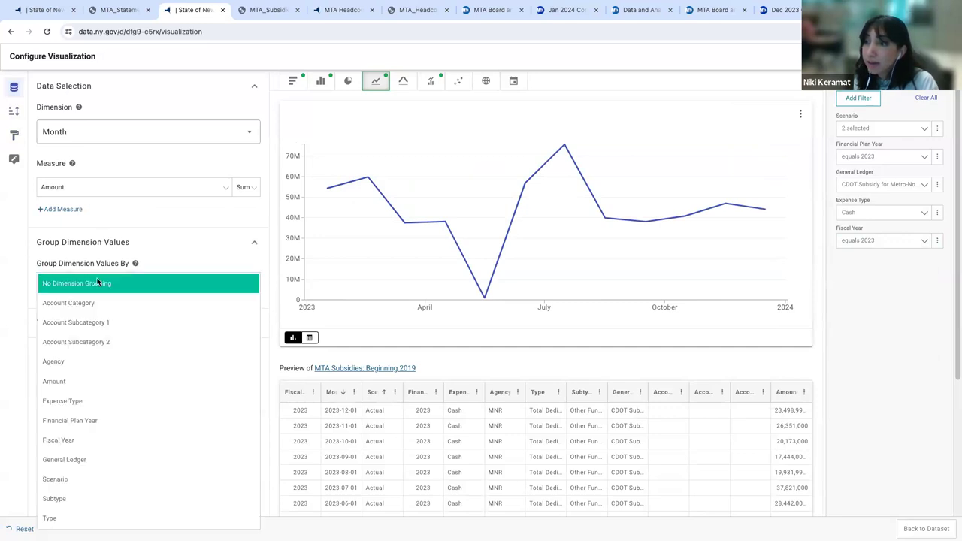
pyautogui.click(123, 471)
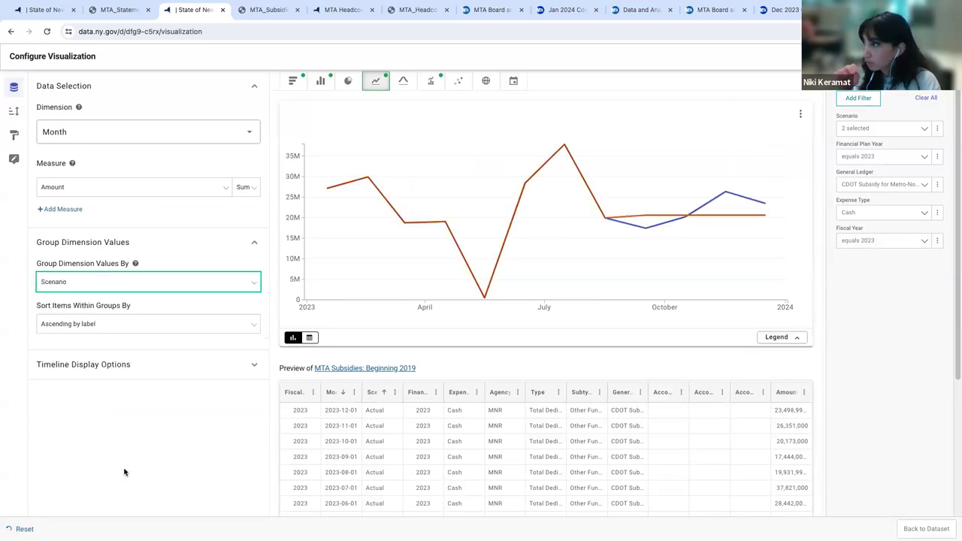
# Enter a title for the timeline chart beginning with "CDO"
pyautogui.moveTo(347, 183)
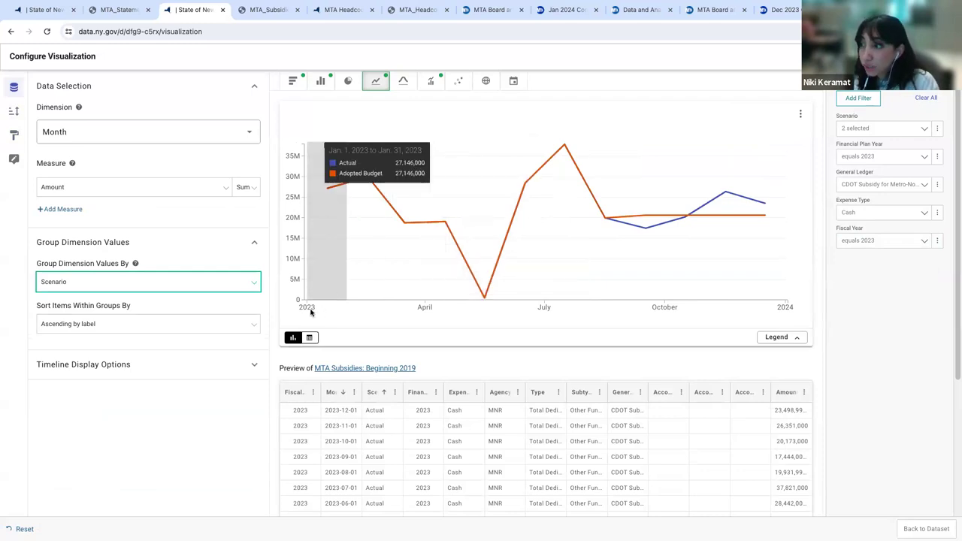
pyautogui.moveTo(633, 246)
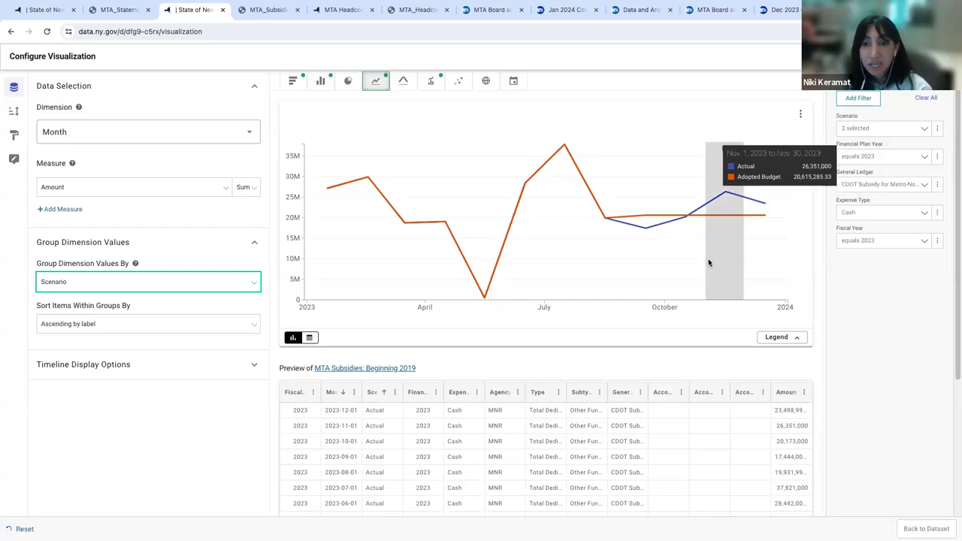
pyautogui.click(13, 113)
pyautogui.click(13, 135)
pyautogui.click(77, 125)
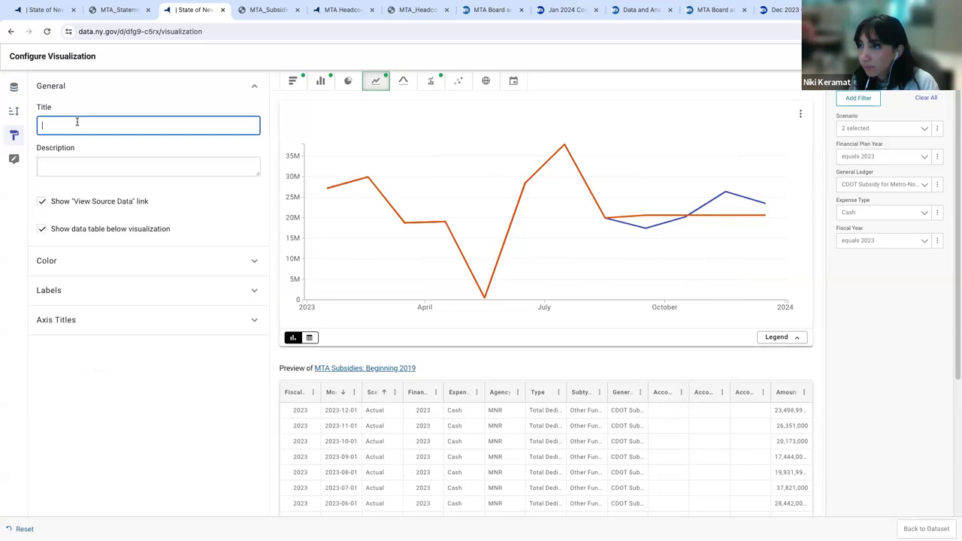
pyautogui.write('CDO')
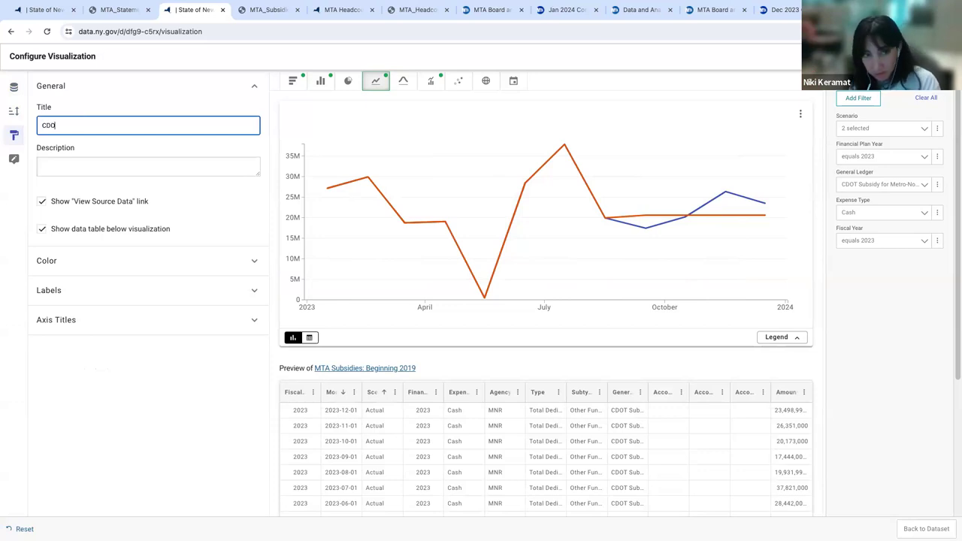